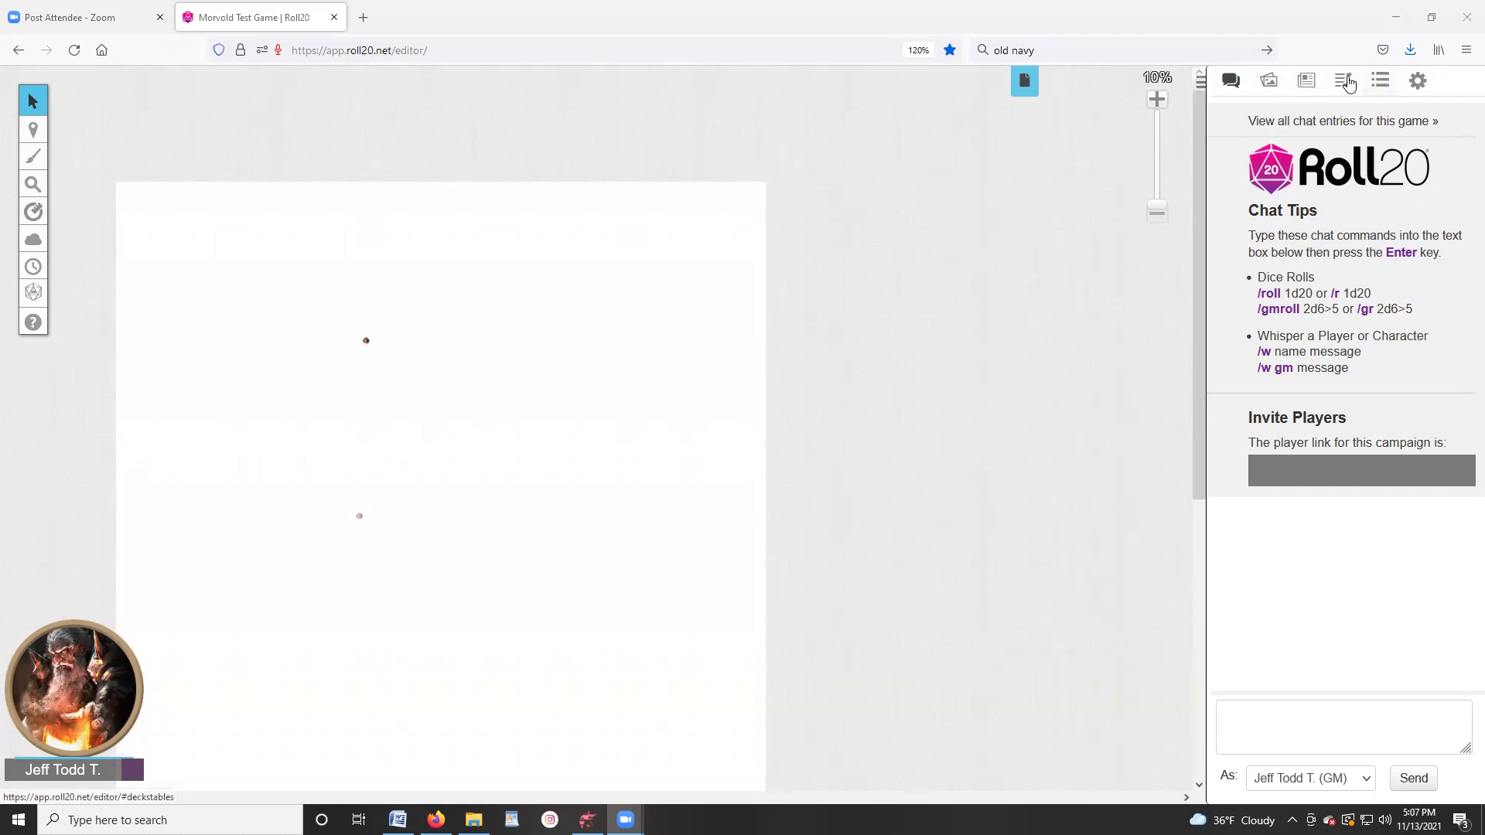
# - Open the art library's upload dialog and, in File Explorer, open the Ungridded folder inside Tier1ShrineofSavras
pyautogui.click(1269, 84)
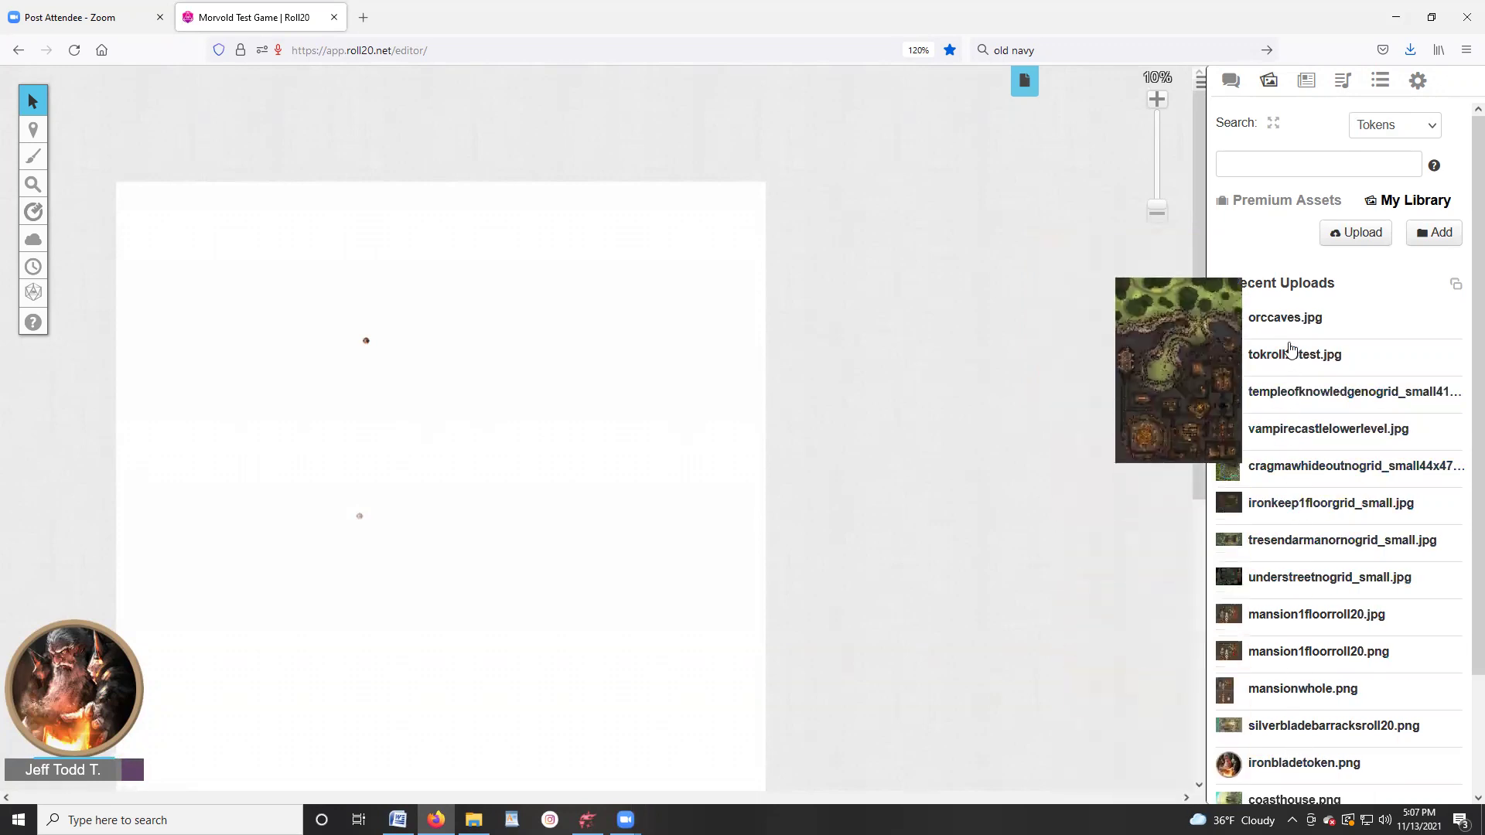
pyautogui.moveTo(1290, 322)
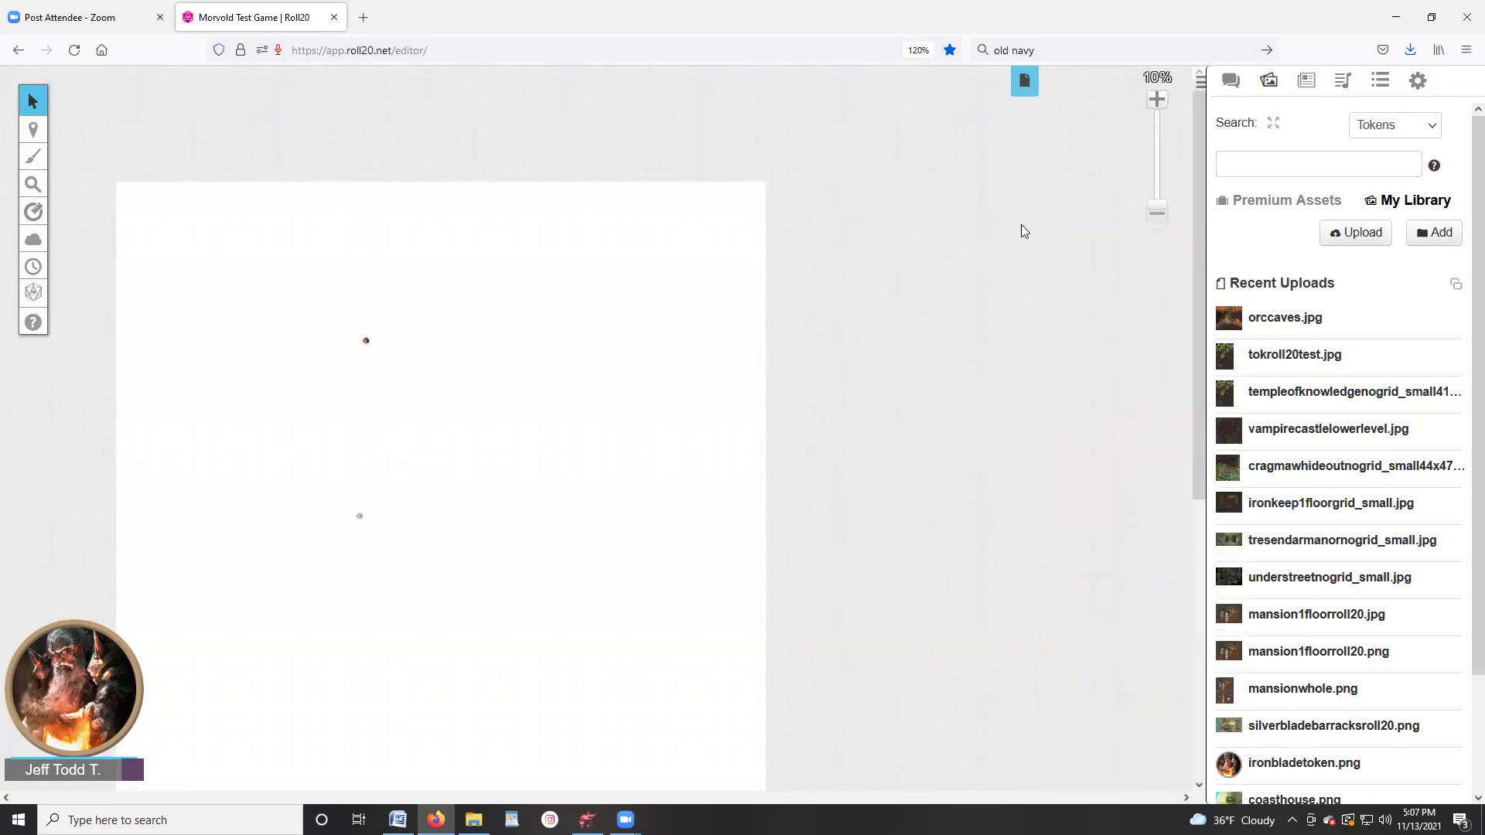
pyautogui.click(1345, 240)
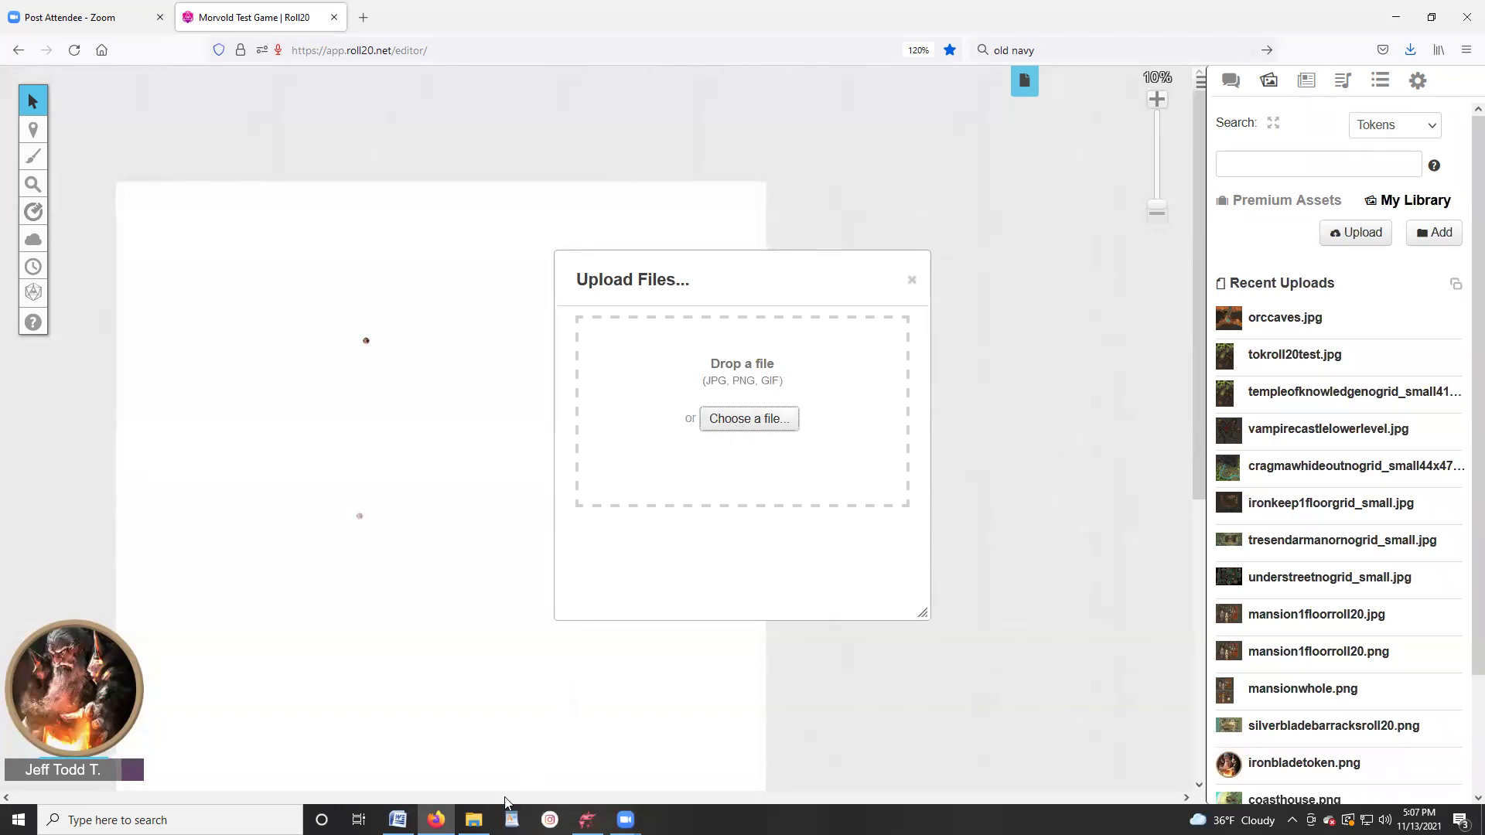
pyautogui.click(473, 819)
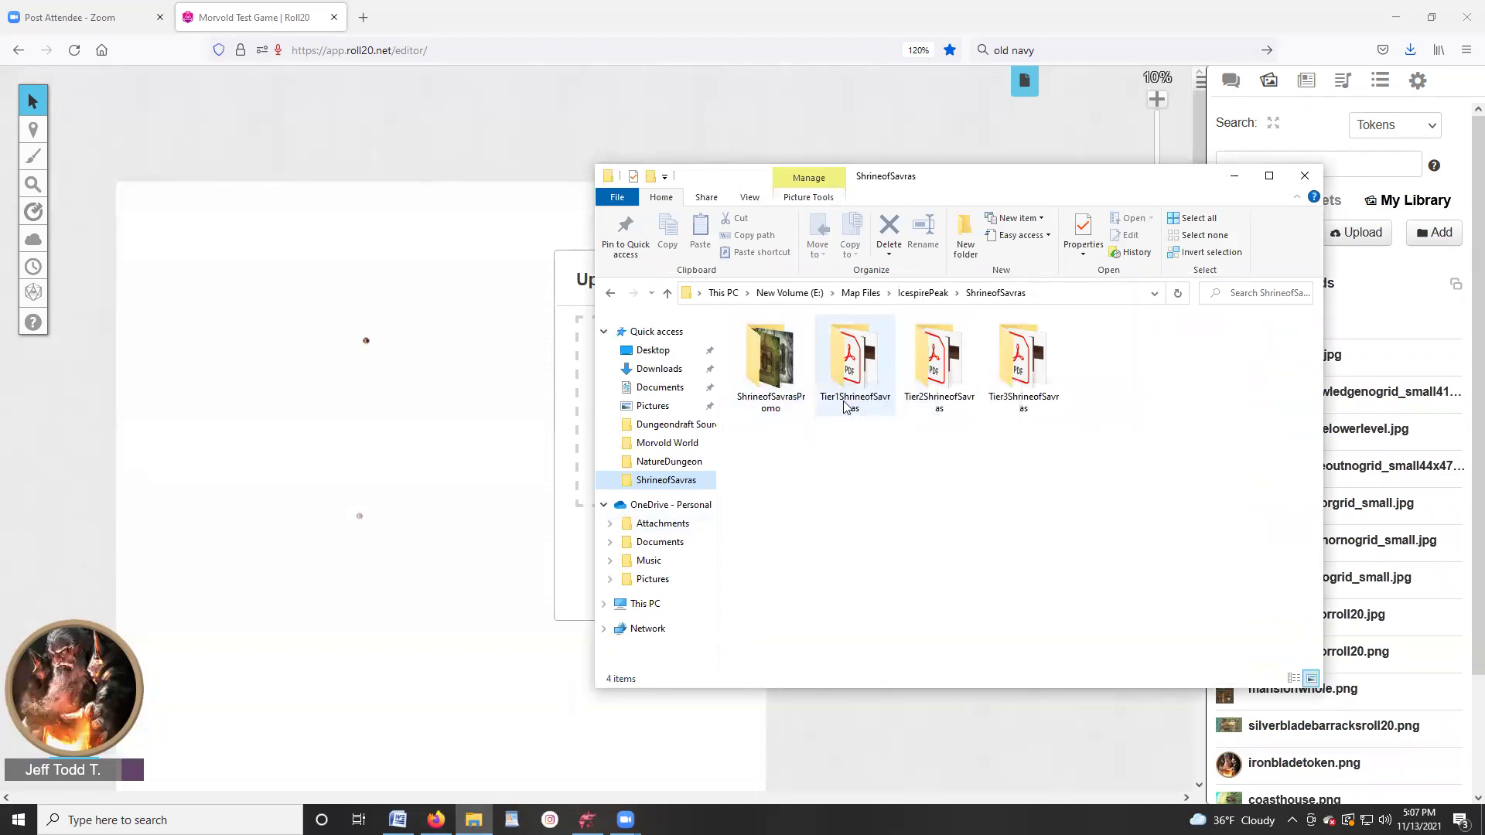
pyautogui.doubleClick(857, 365)
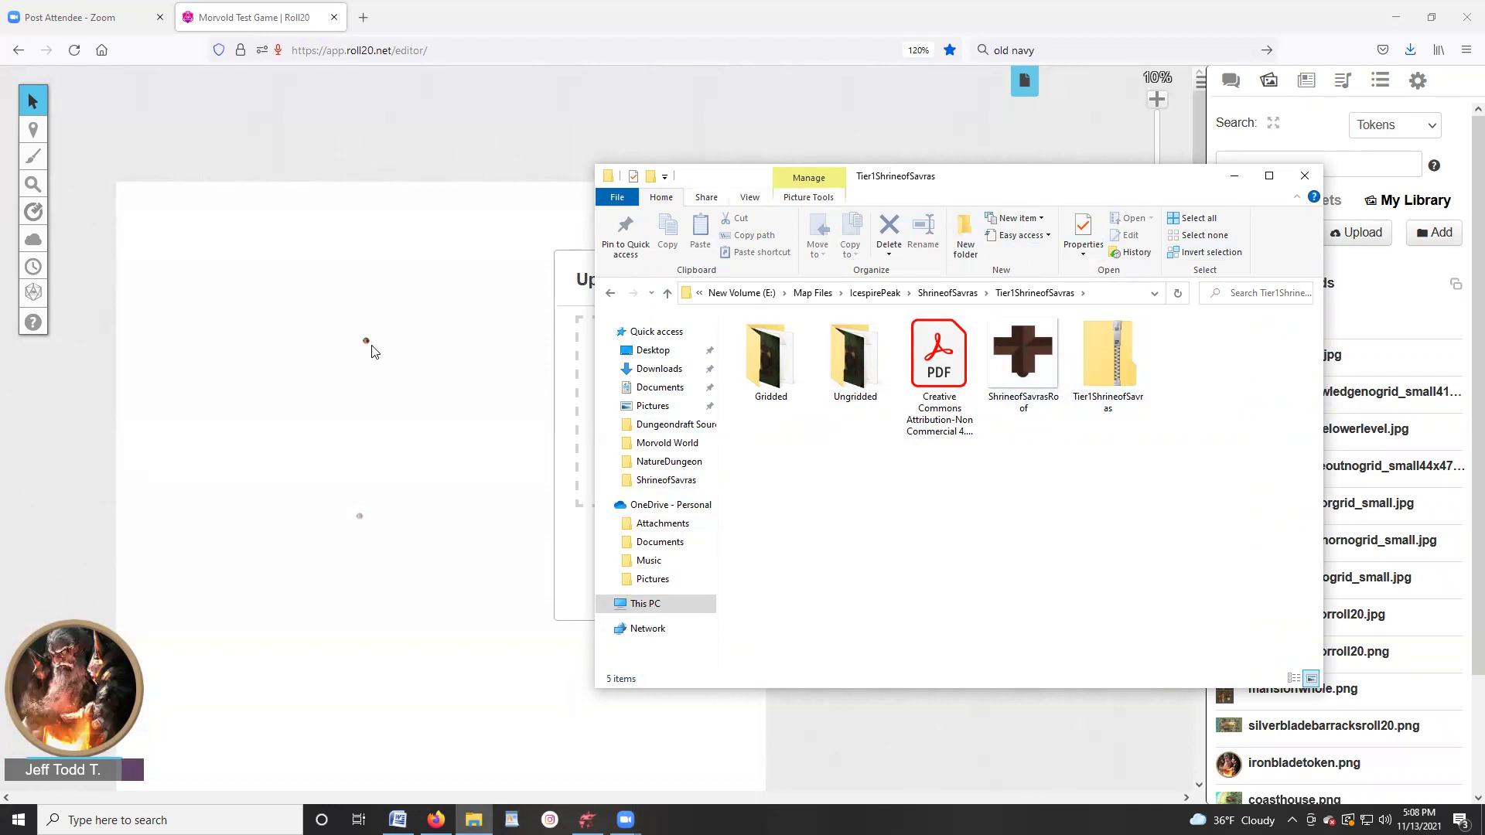
pyautogui.doubleClick(853, 363)
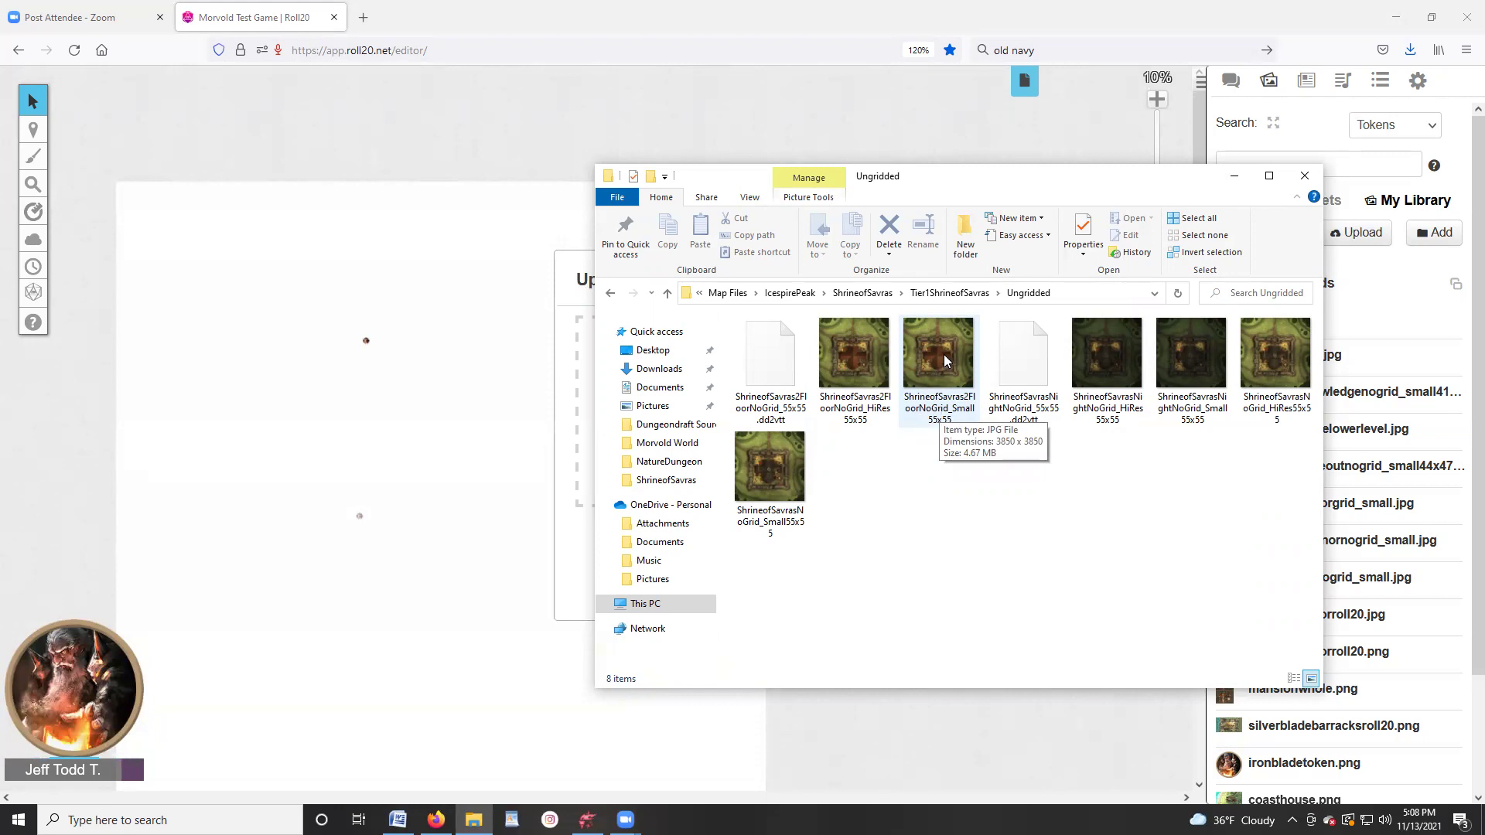
# - Drop ShrineofSavras2FloorNoGrid_Small55x55 from File Explorer onto the upload area, moving the folder window clear of it
pyautogui.moveTo(942, 359); pyautogui.dragTo(582, 409)
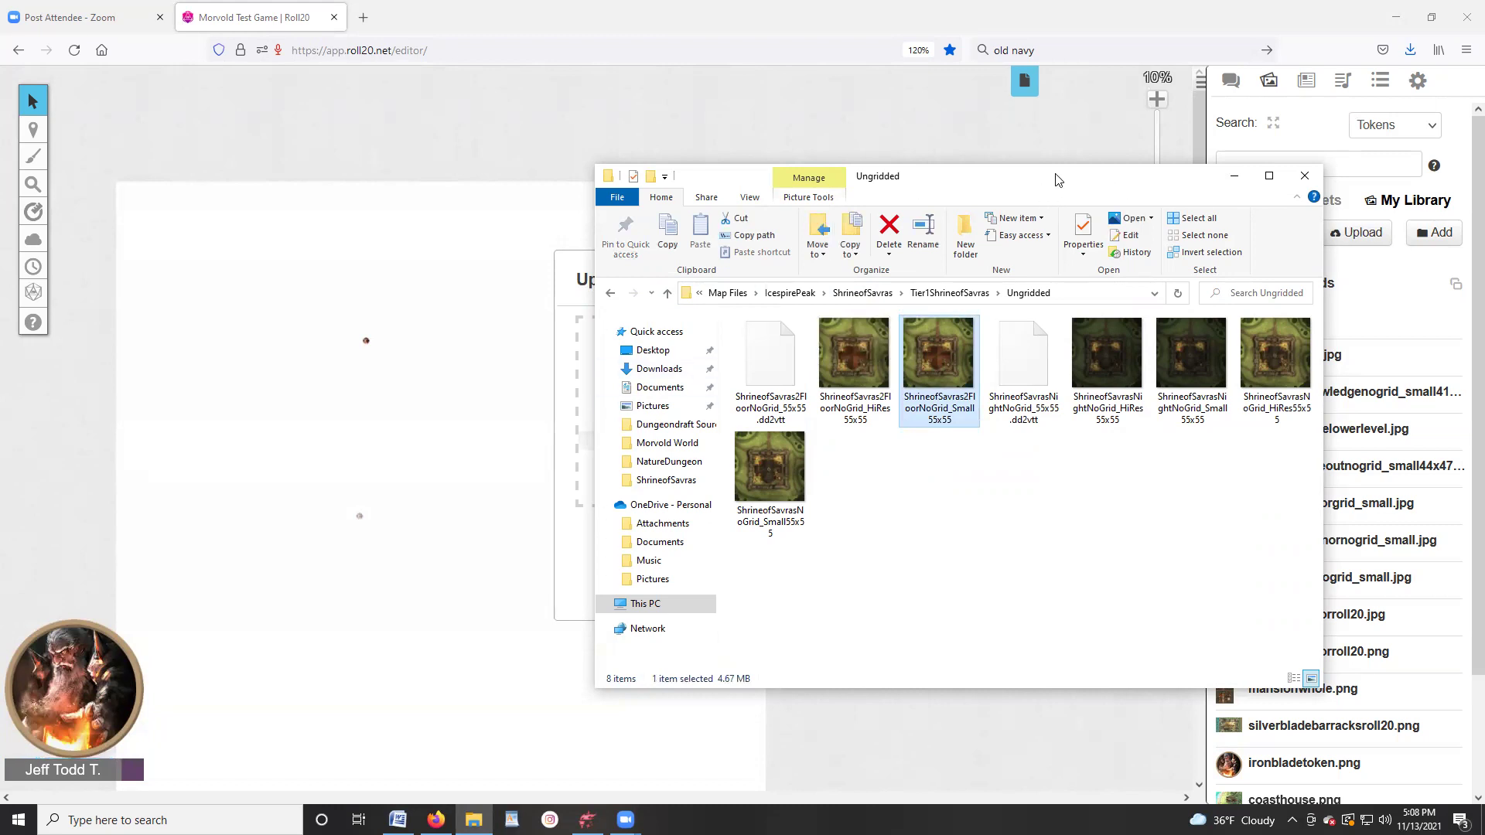
pyautogui.moveTo(1058, 179); pyautogui.dragTo(1294, 154)
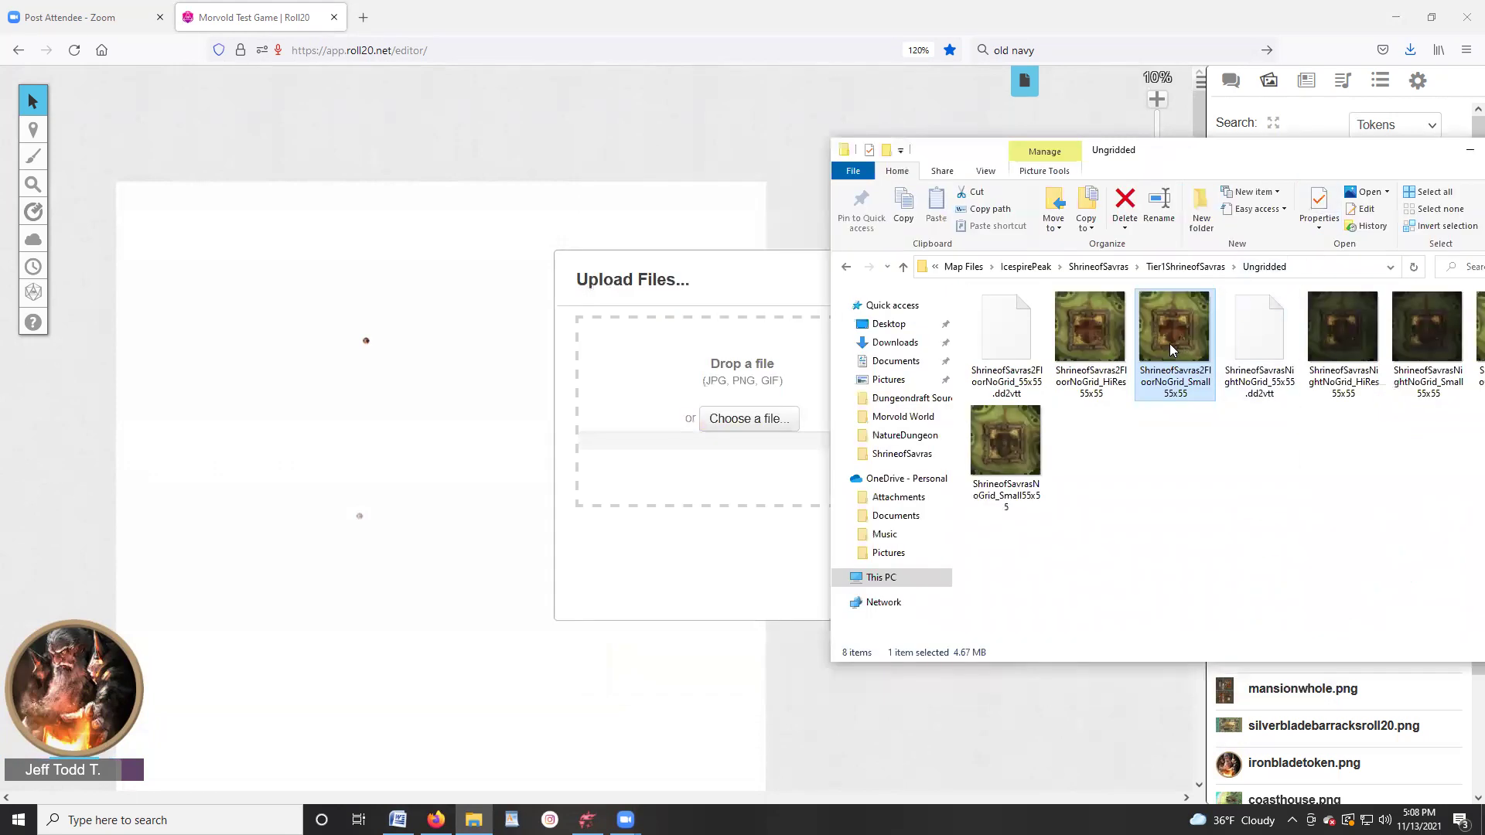
pyautogui.moveTo(1175, 346); pyautogui.dragTo(738, 405)
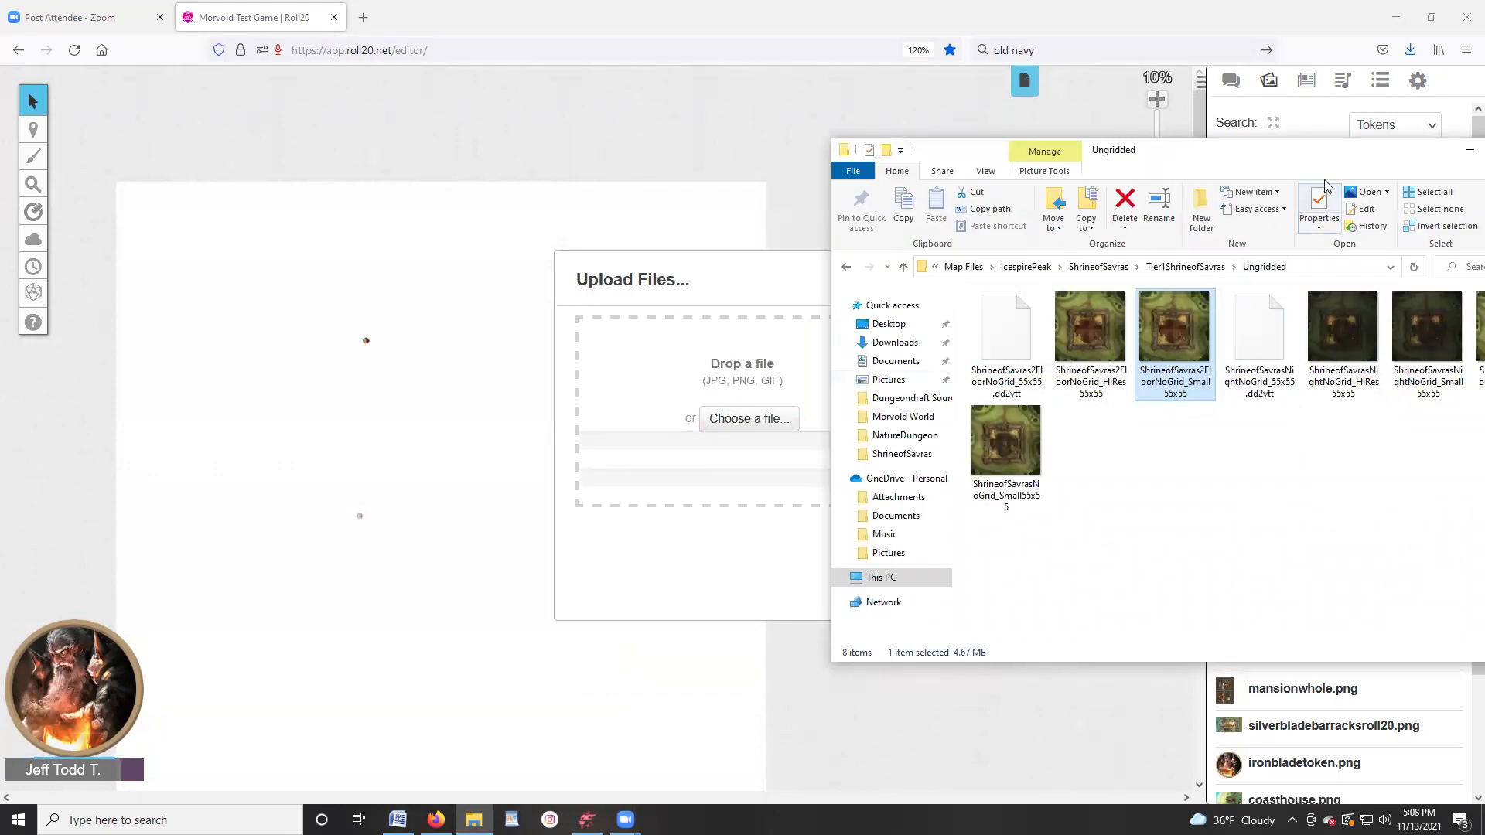
pyautogui.moveTo(1424, 153); pyautogui.dragTo(1313, 162)
pyautogui.click(1430, 160)
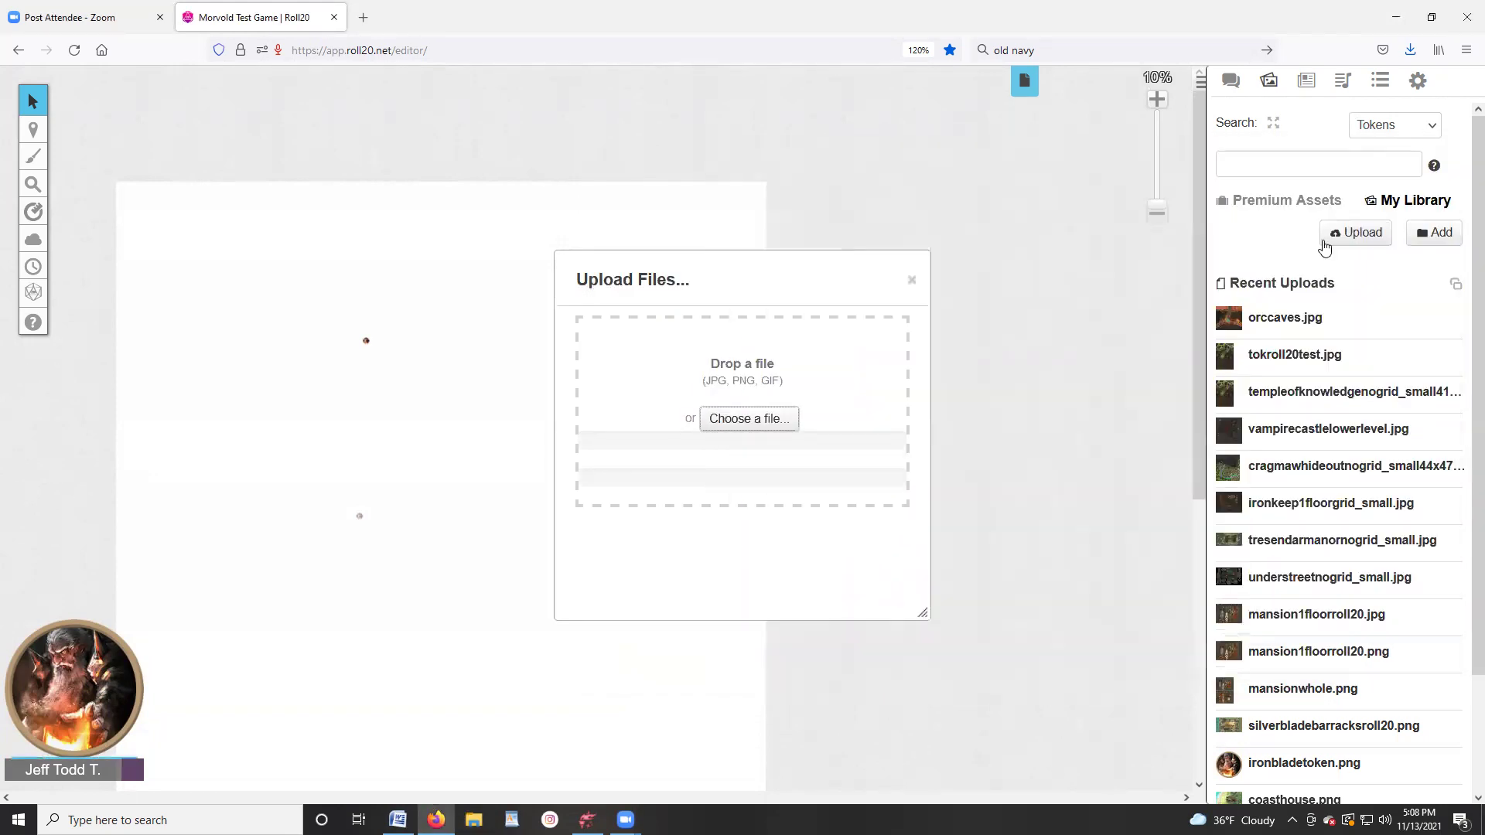
# - Choose ShrineofSavras2FloorNoGrid_Small55x55 from the Tier1ShrineofSavras Ungridded folder for upload, and close the upload dialog once it completes
pyautogui.click(762, 424)
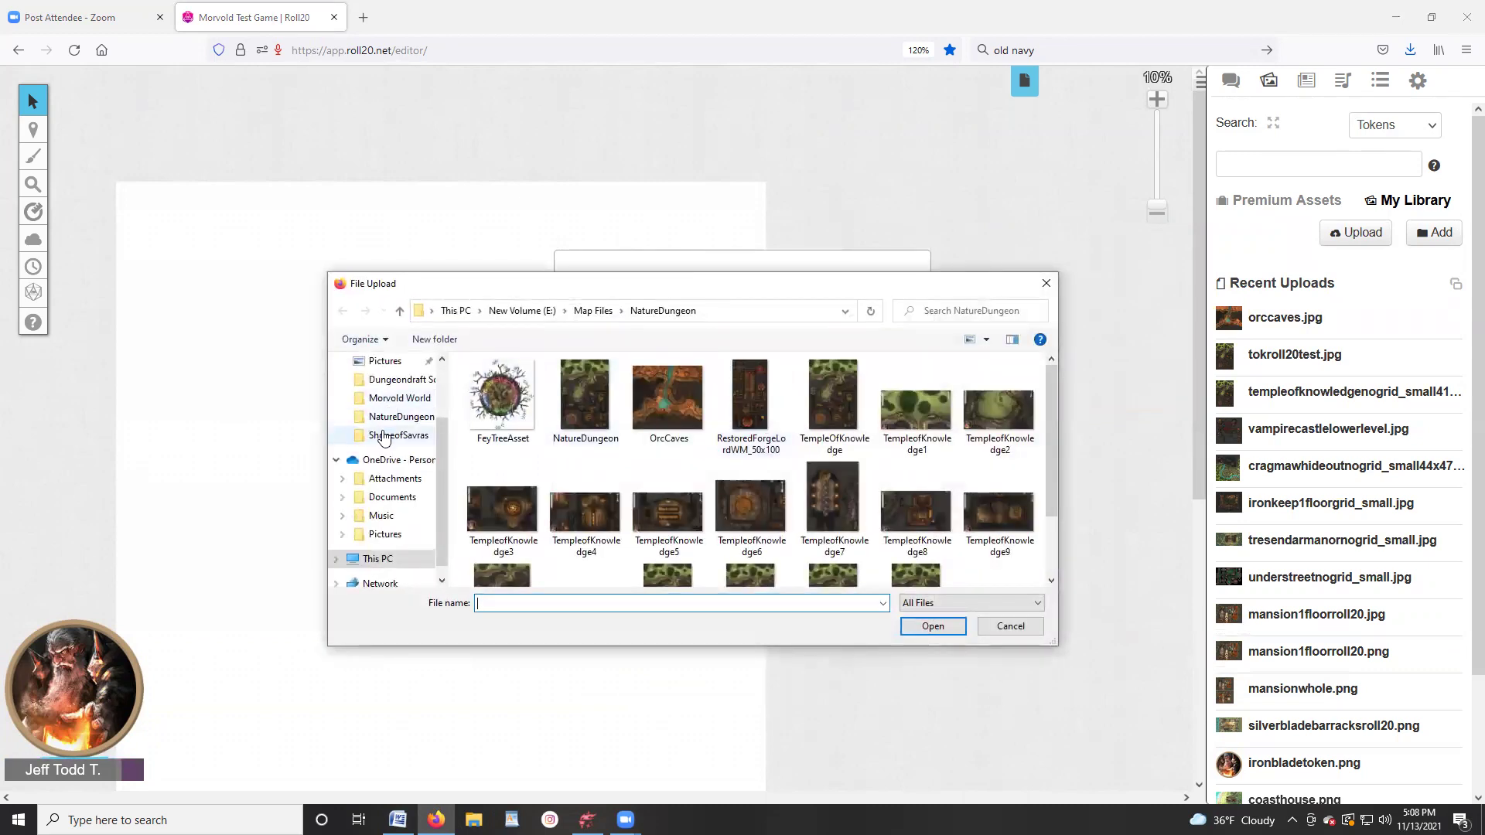
pyautogui.click(384, 436)
pyautogui.doubleClick(586, 396)
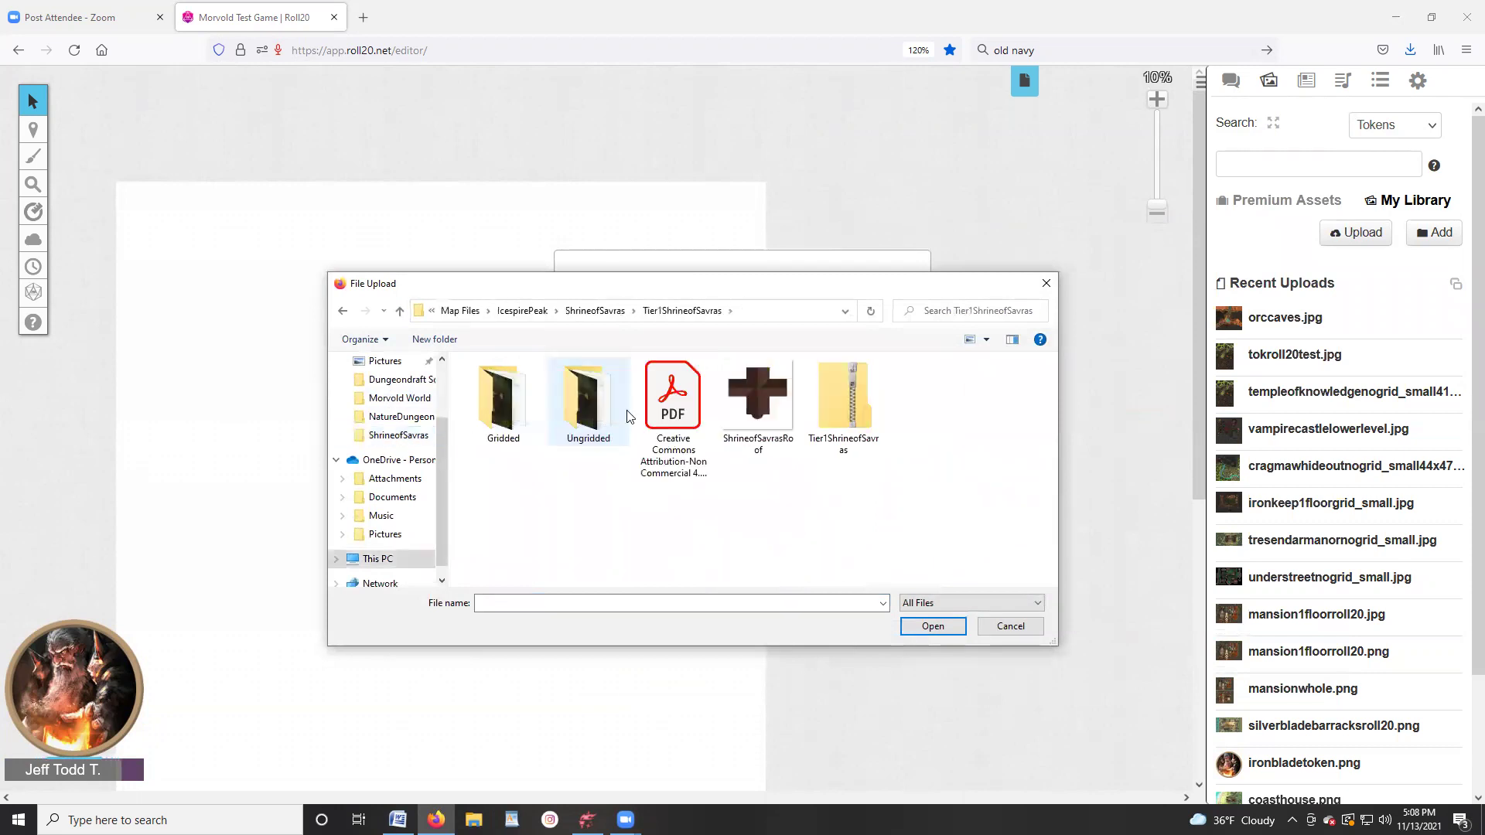
pyautogui.doubleClick(582, 402)
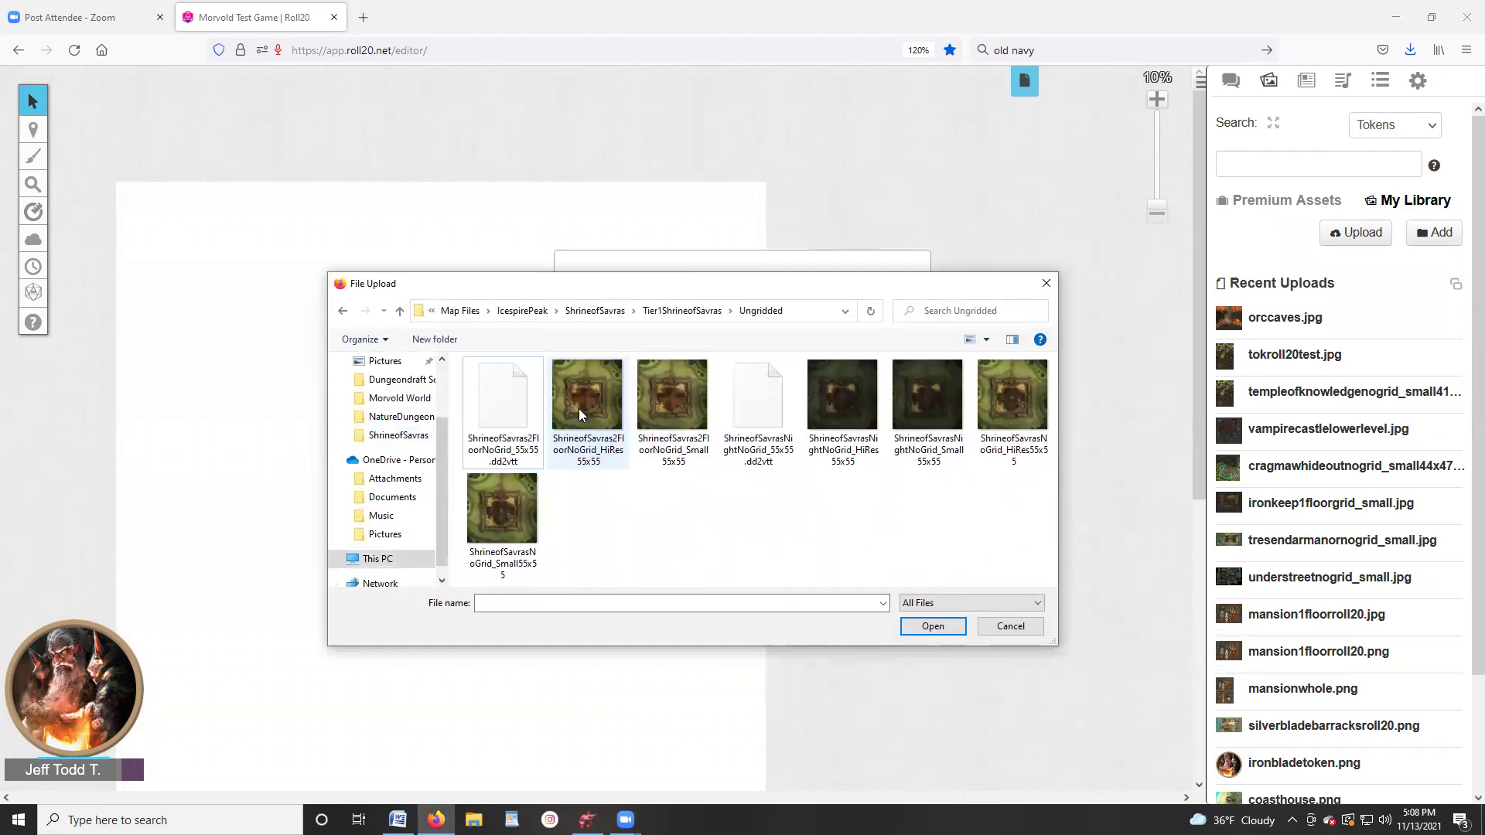
pyautogui.doubleClick(675, 407)
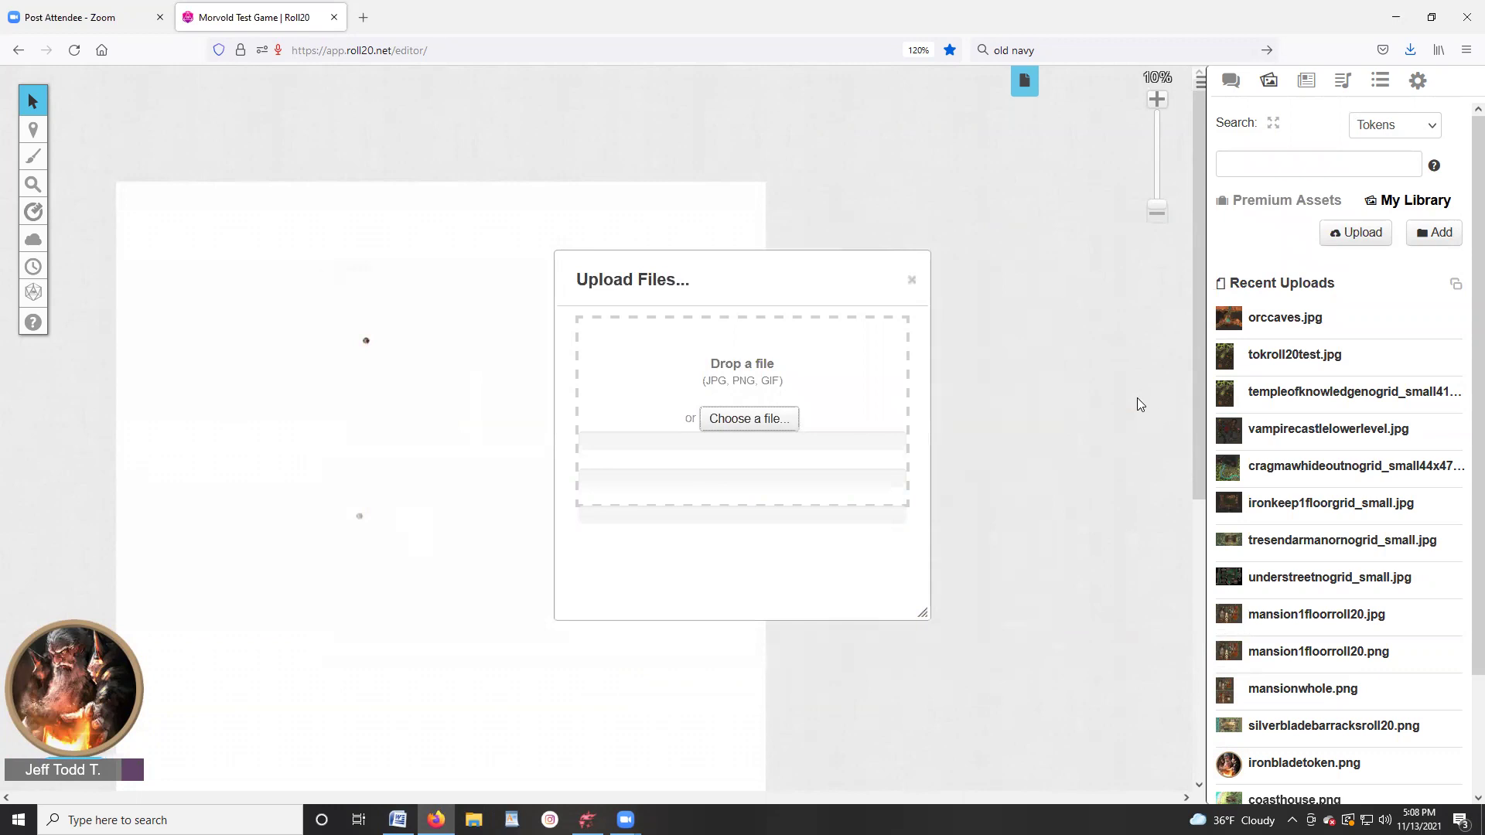
pyautogui.moveTo(1228, 317); pyautogui.dragTo(1068, 364)
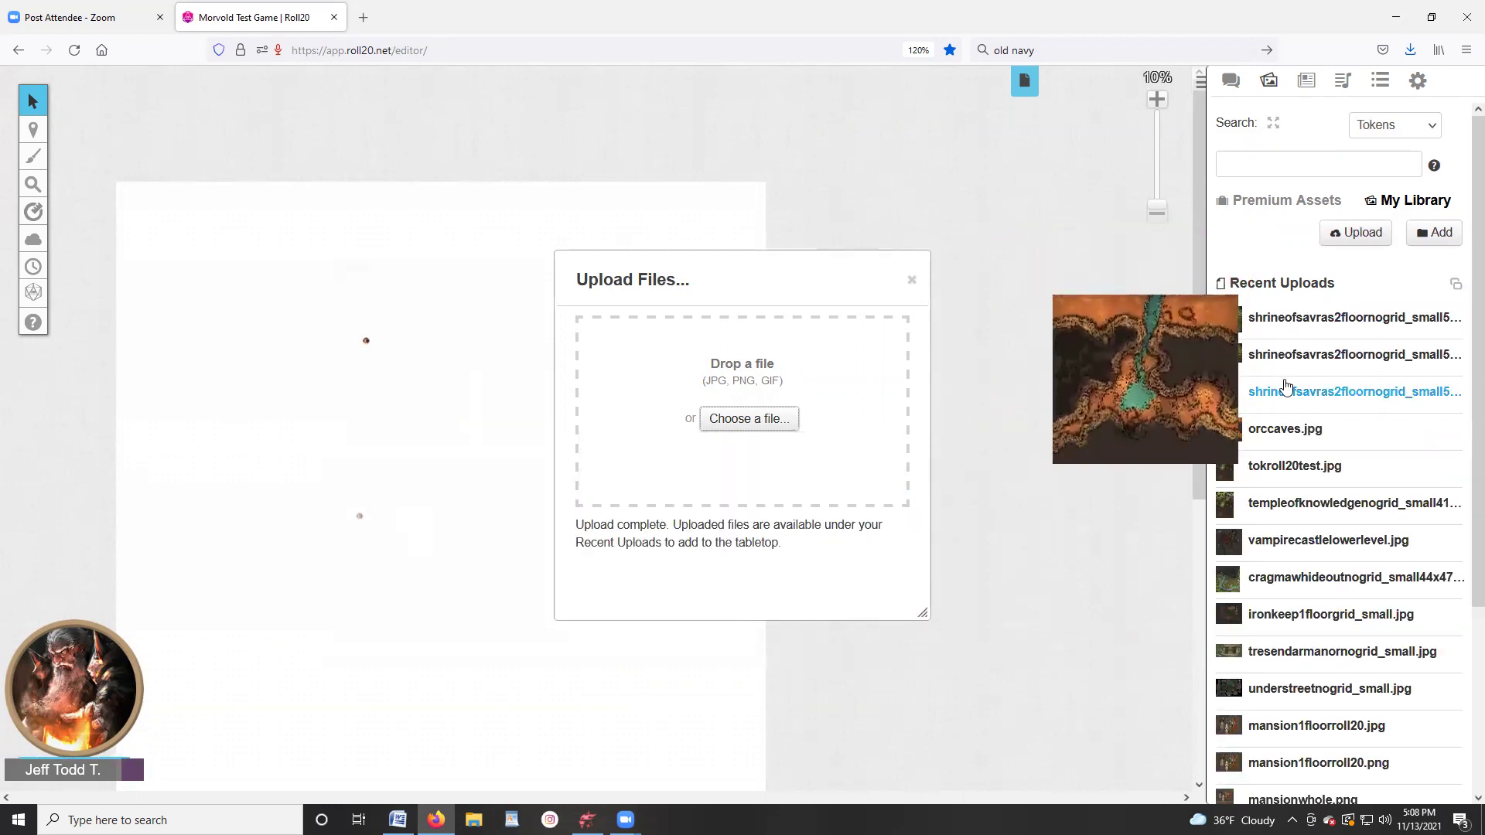
pyautogui.click(913, 284)
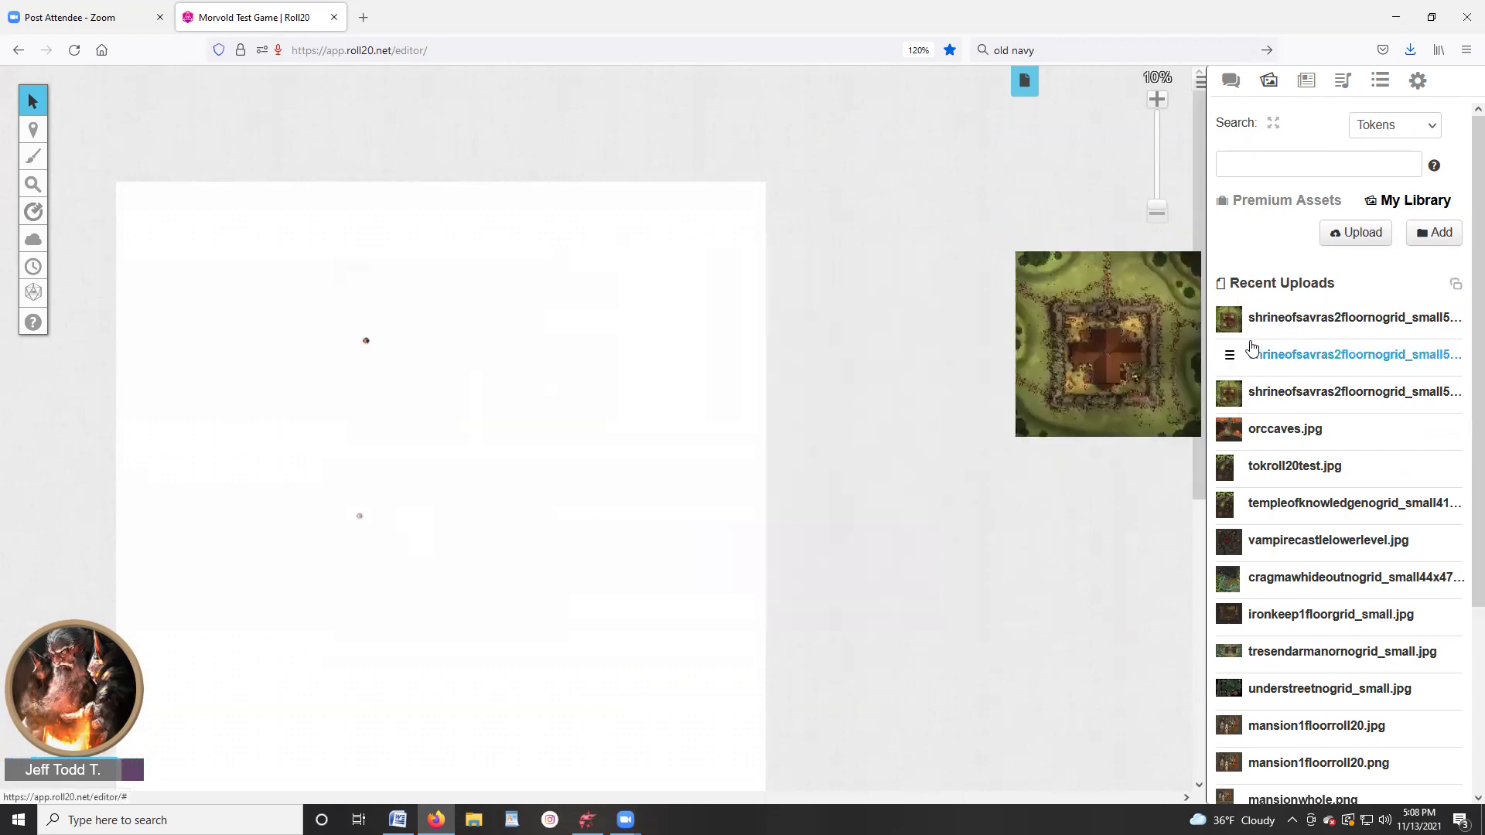
# - Place the uploaded shrine map on the page and switch its dimension settings from pixels to units
pyautogui.moveTo(1250, 348); pyautogui.dragTo(421, 355)
pyautogui.moveTo(1314, 317); pyautogui.dragTo(521, 379)
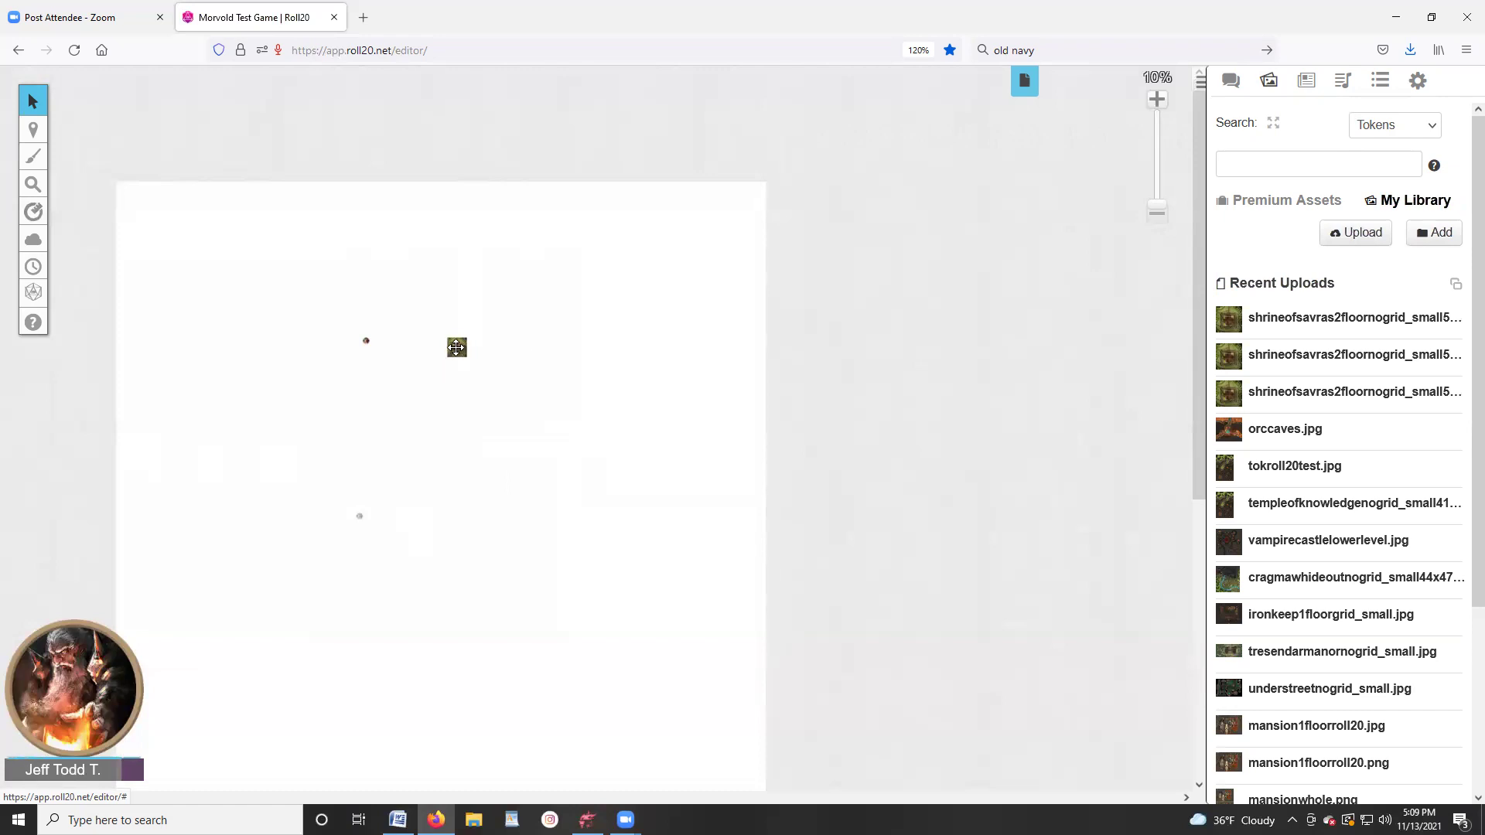
pyautogui.rightClick(456, 348)
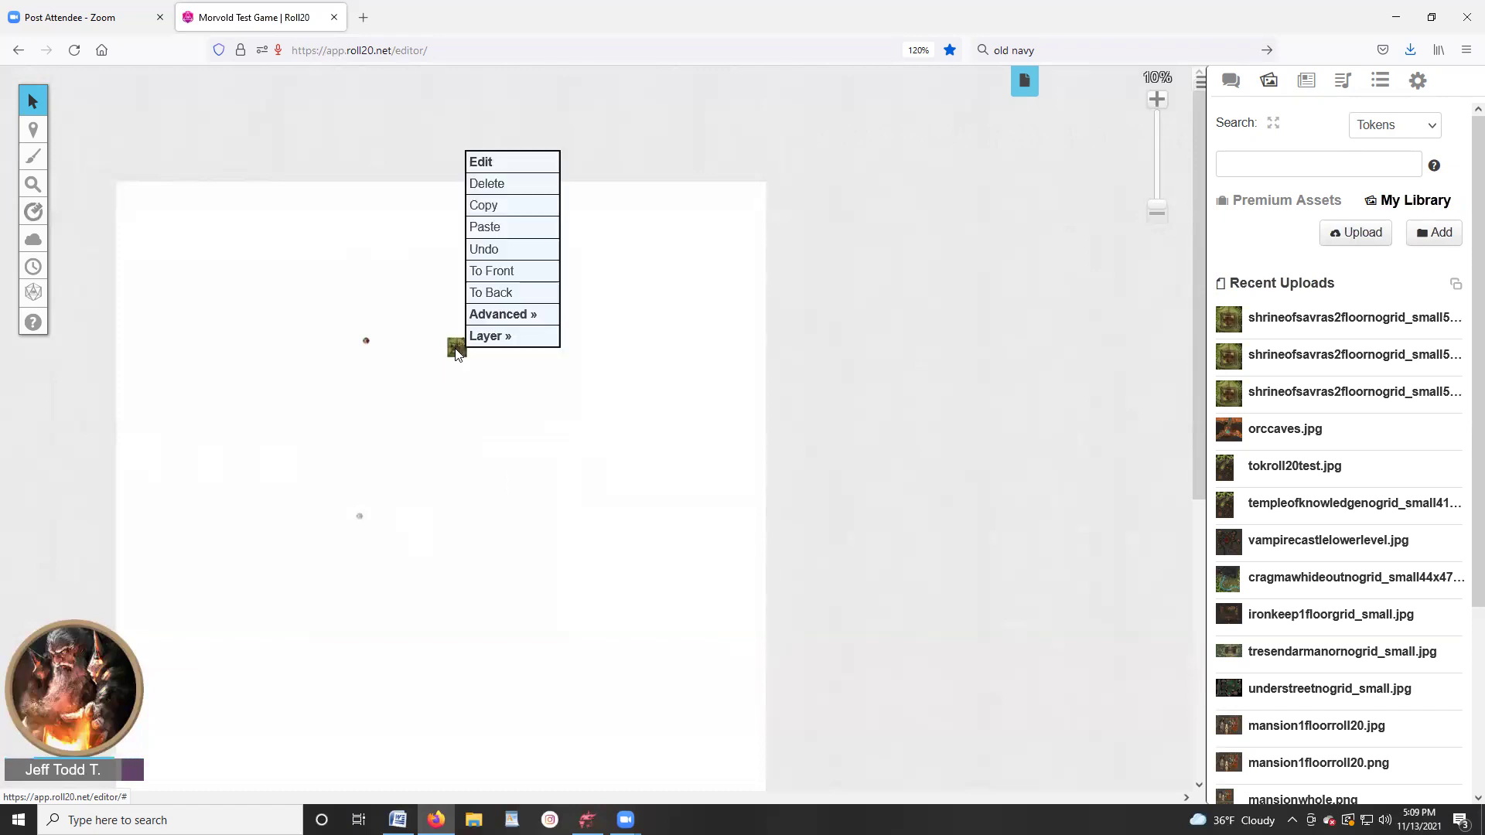
pyautogui.moveTo(483, 316)
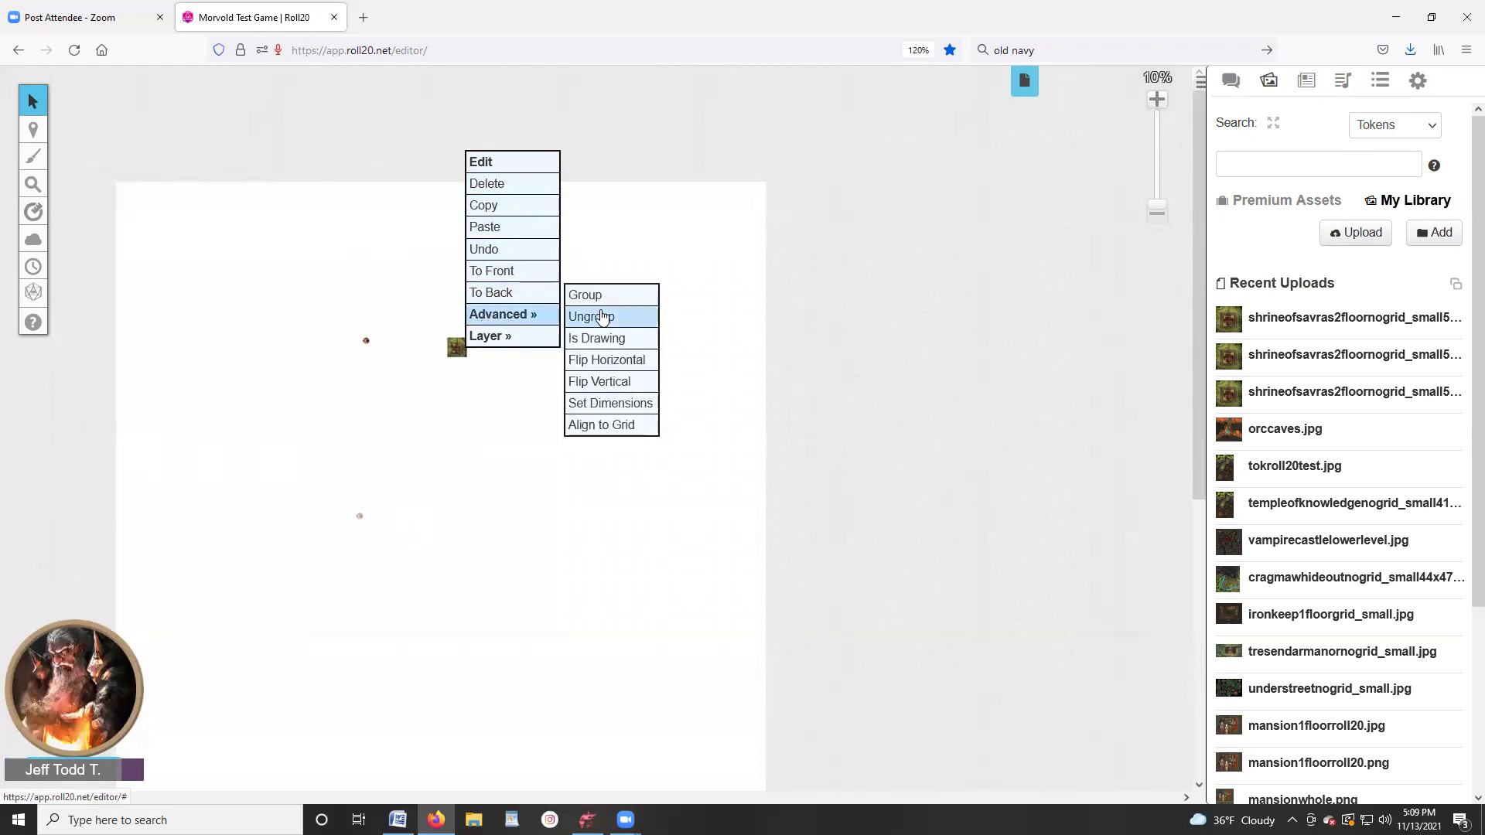
pyautogui.click(601, 404)
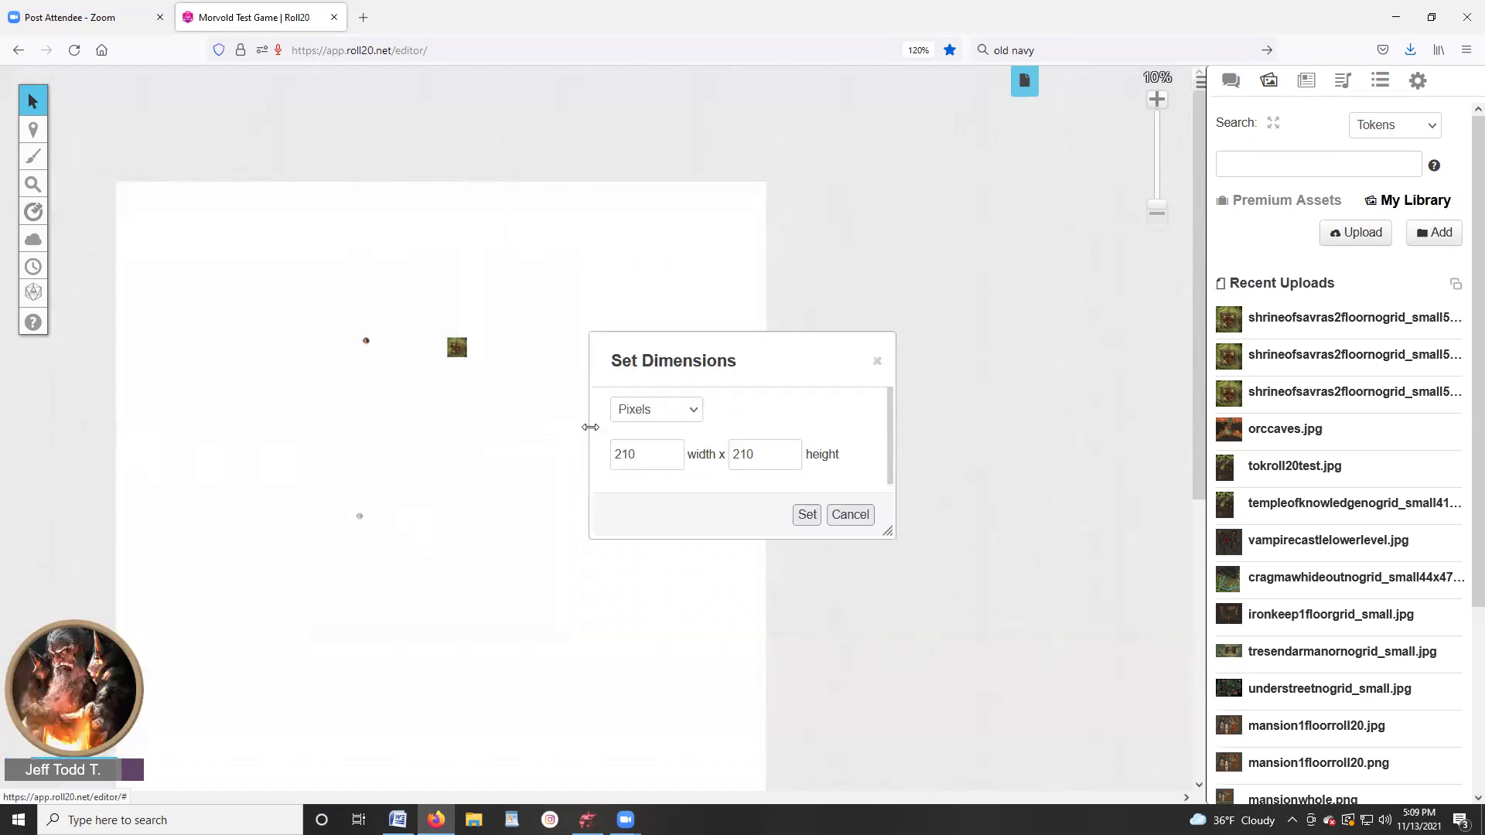
pyautogui.click(650, 416)
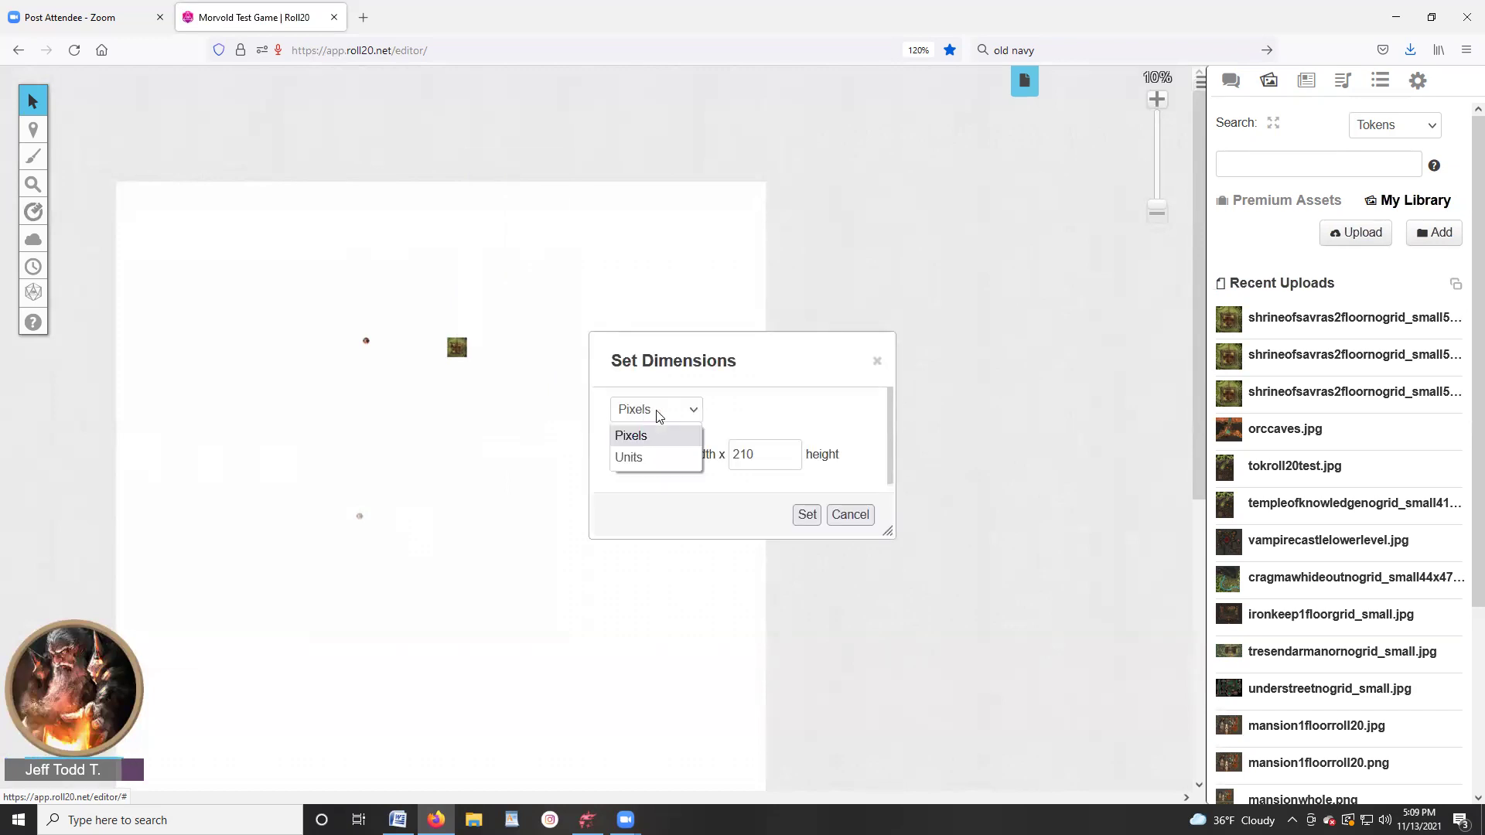
pyautogui.click(636, 458)
# - Widen the sidebar to read the map's full file name and set the map's dimensions to 55 by 55 units
pyautogui.moveTo(1451, 328)
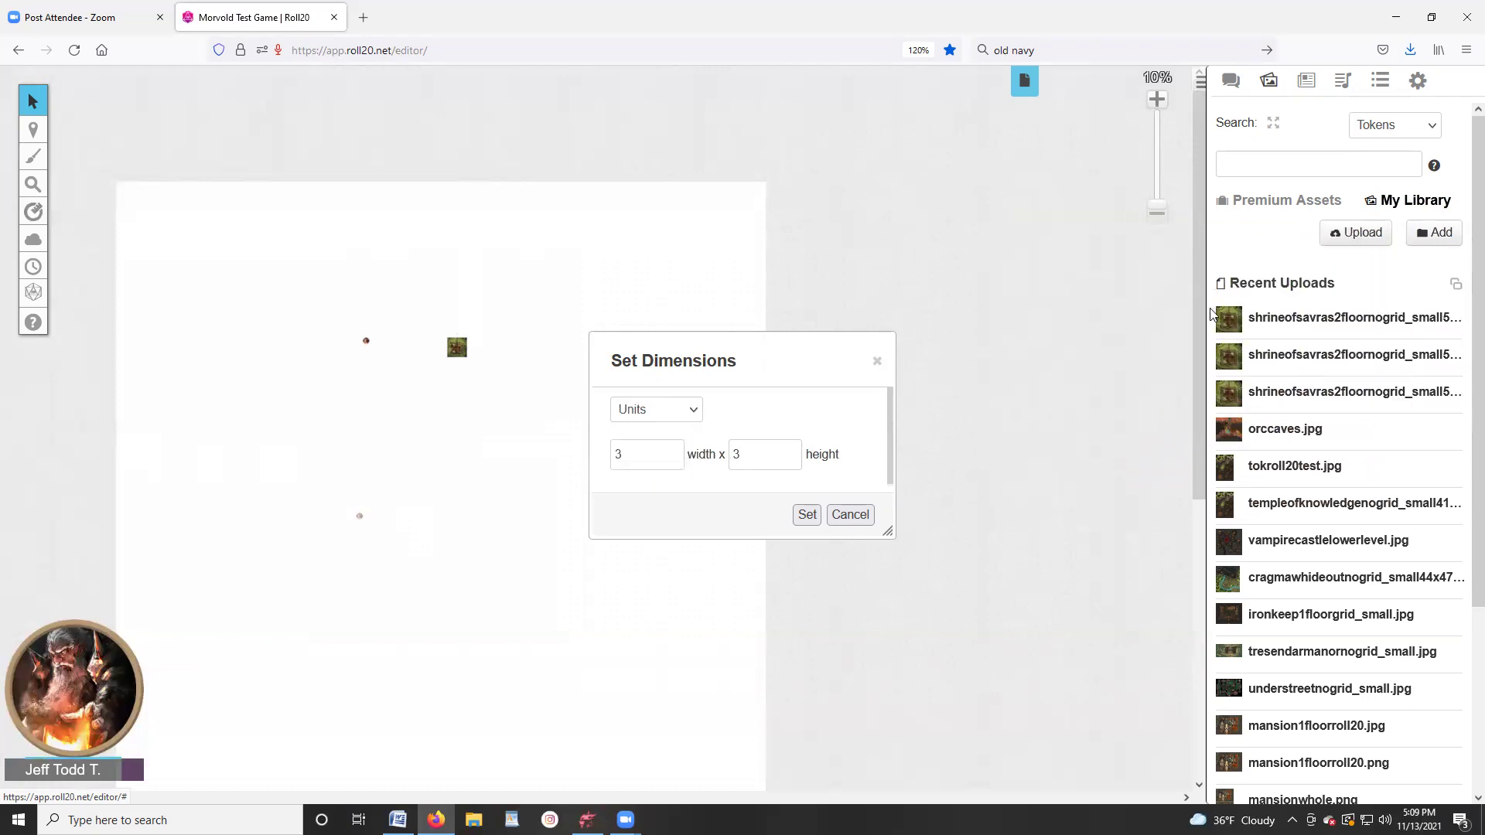
pyautogui.moveTo(1207, 309); pyautogui.dragTo(1174, 309)
pyautogui.moveTo(1440, 327)
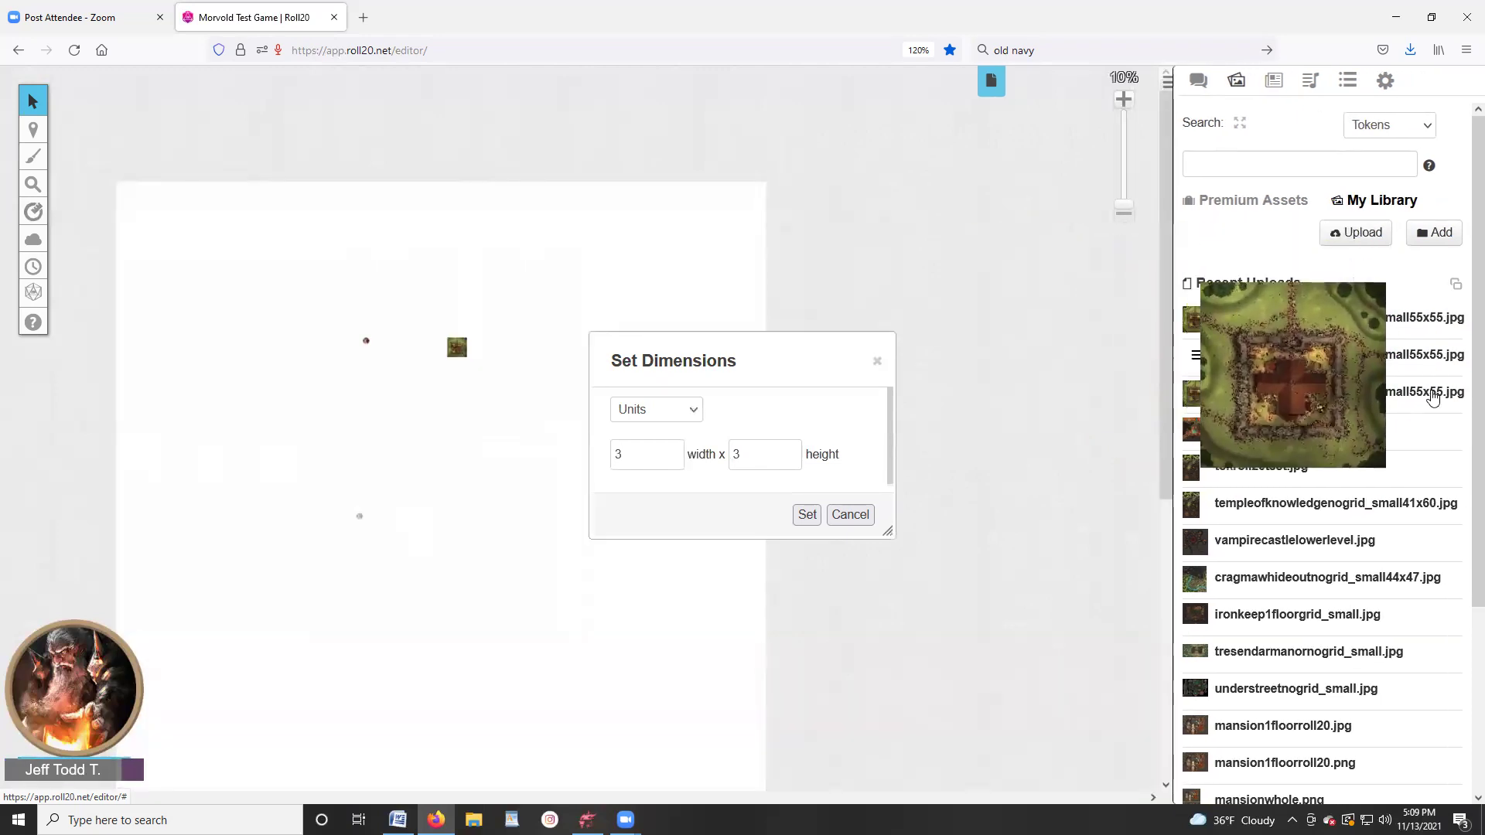
pyautogui.write('55')
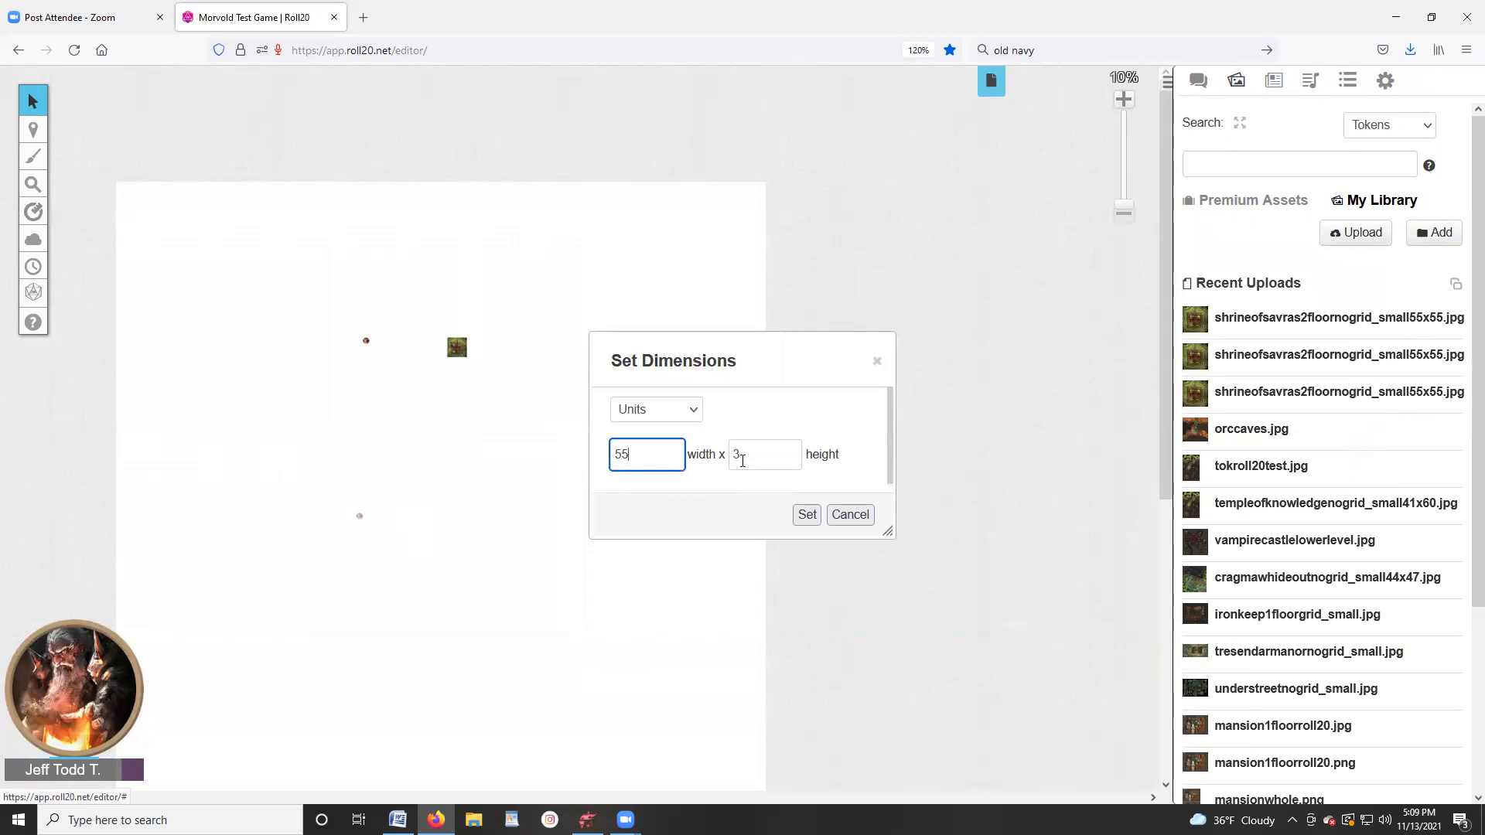
pyautogui.press('Tab')
pyautogui.write('55')
pyautogui.click(808, 516)
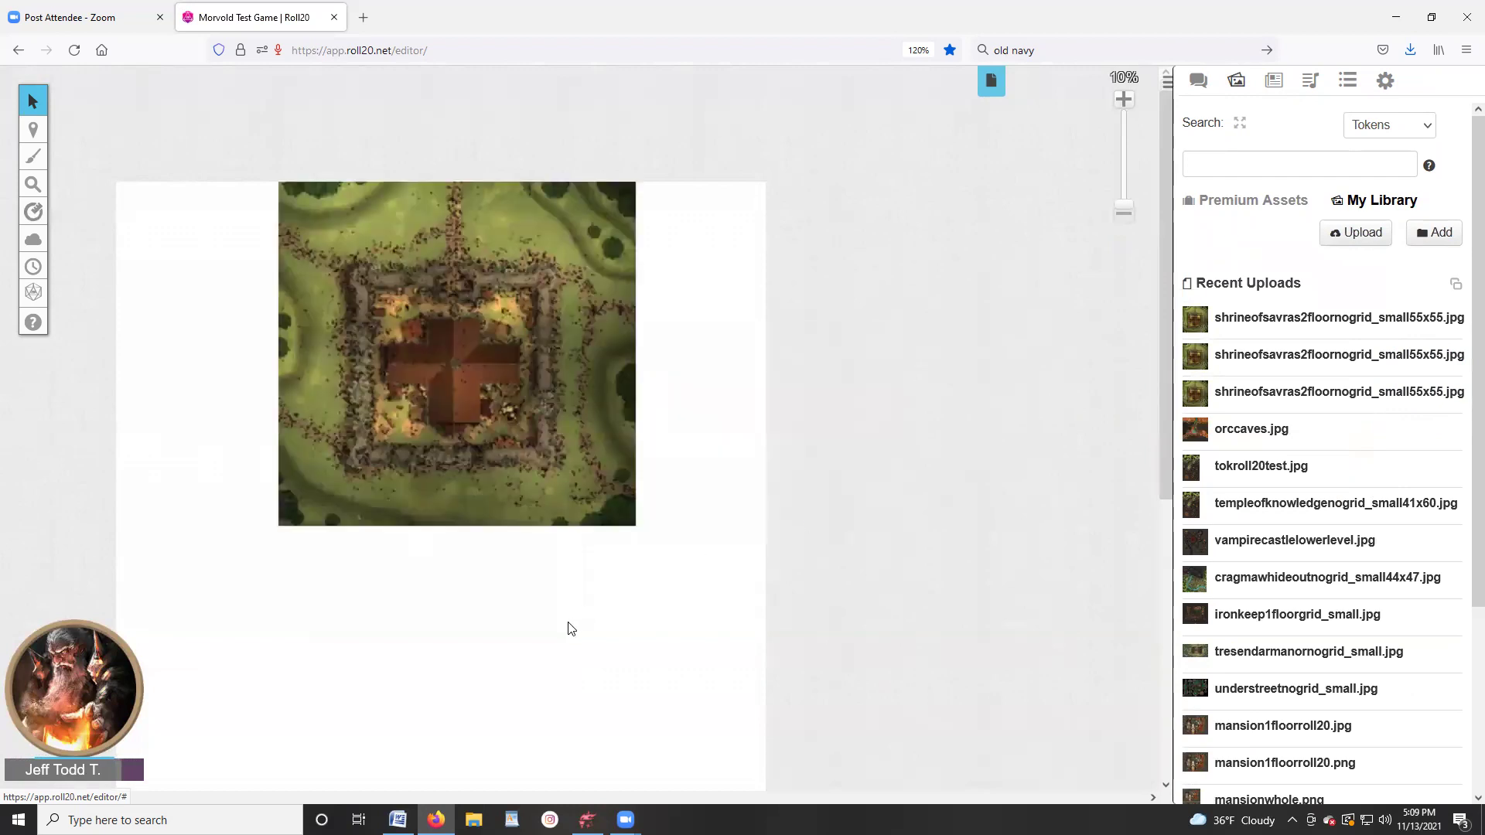
# - Move the shrine map lower toward the middle of the page and switch to the Objects & Tokens layer
pyautogui.moveTo(467, 441); pyautogui.dragTo(453, 578)
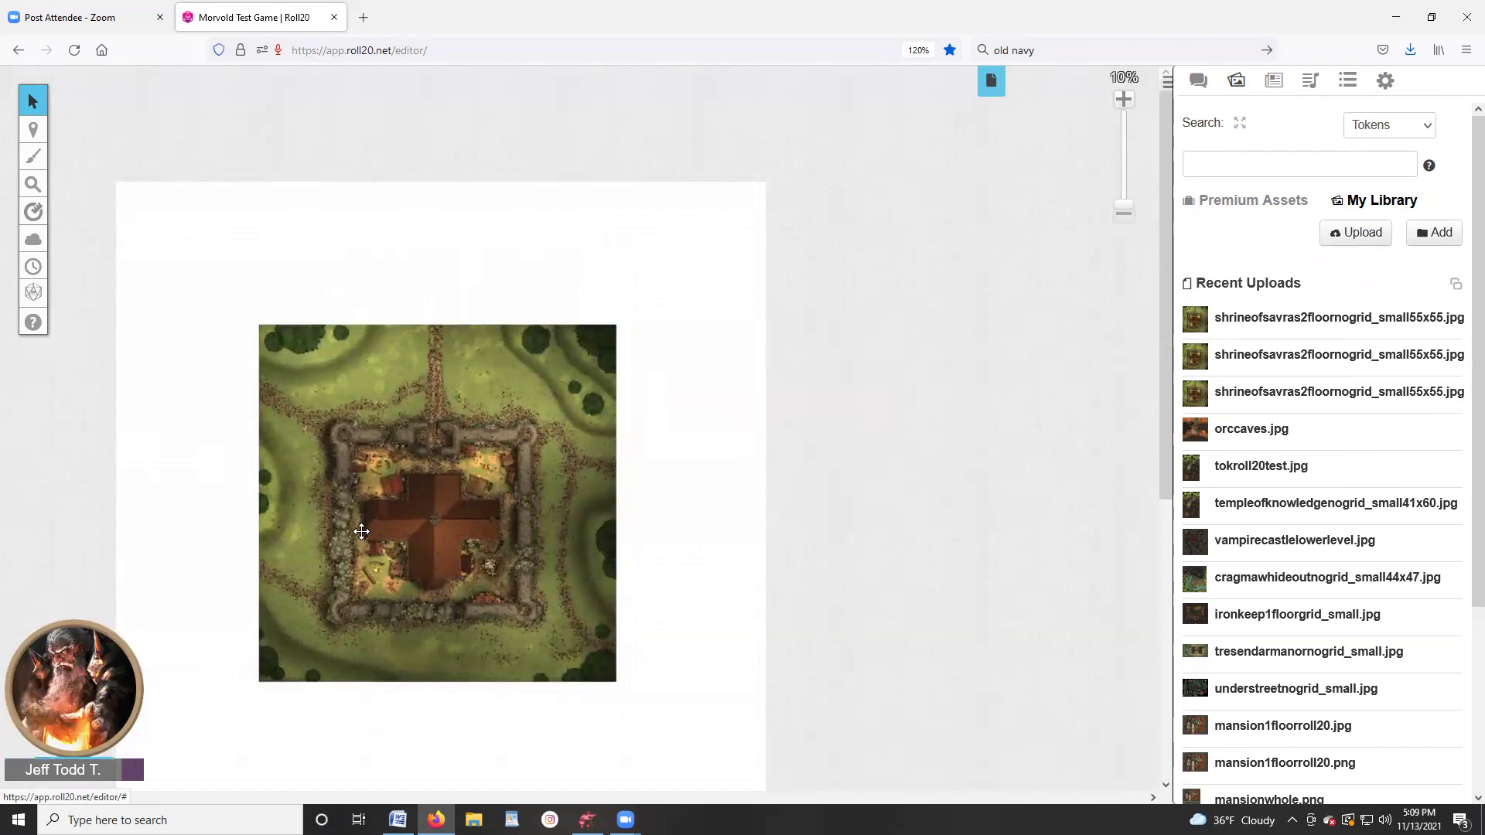
pyautogui.scroll(3, 359, 526)
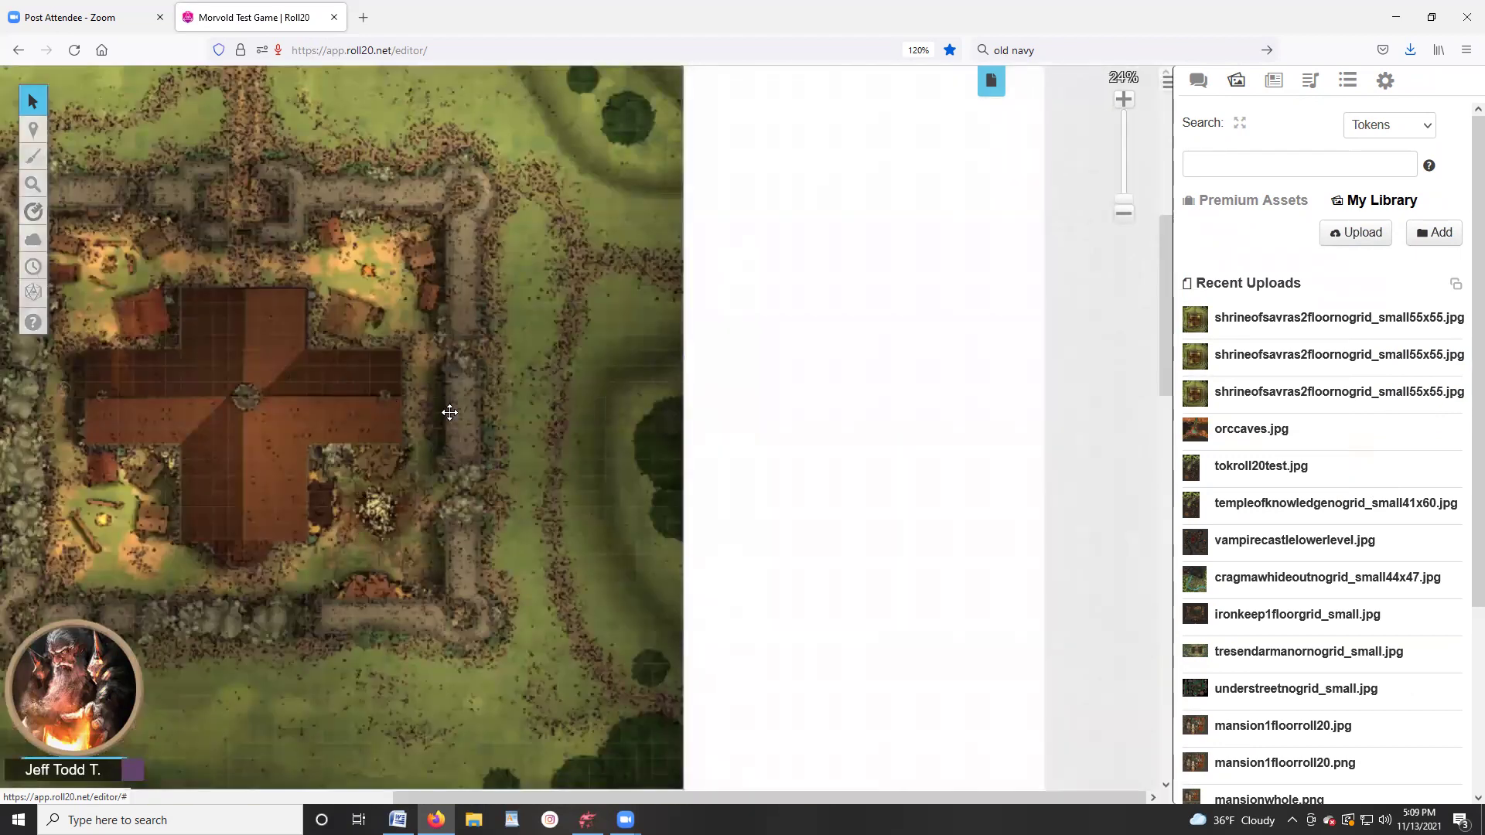
pyautogui.hscroll(-4, 686, 428)
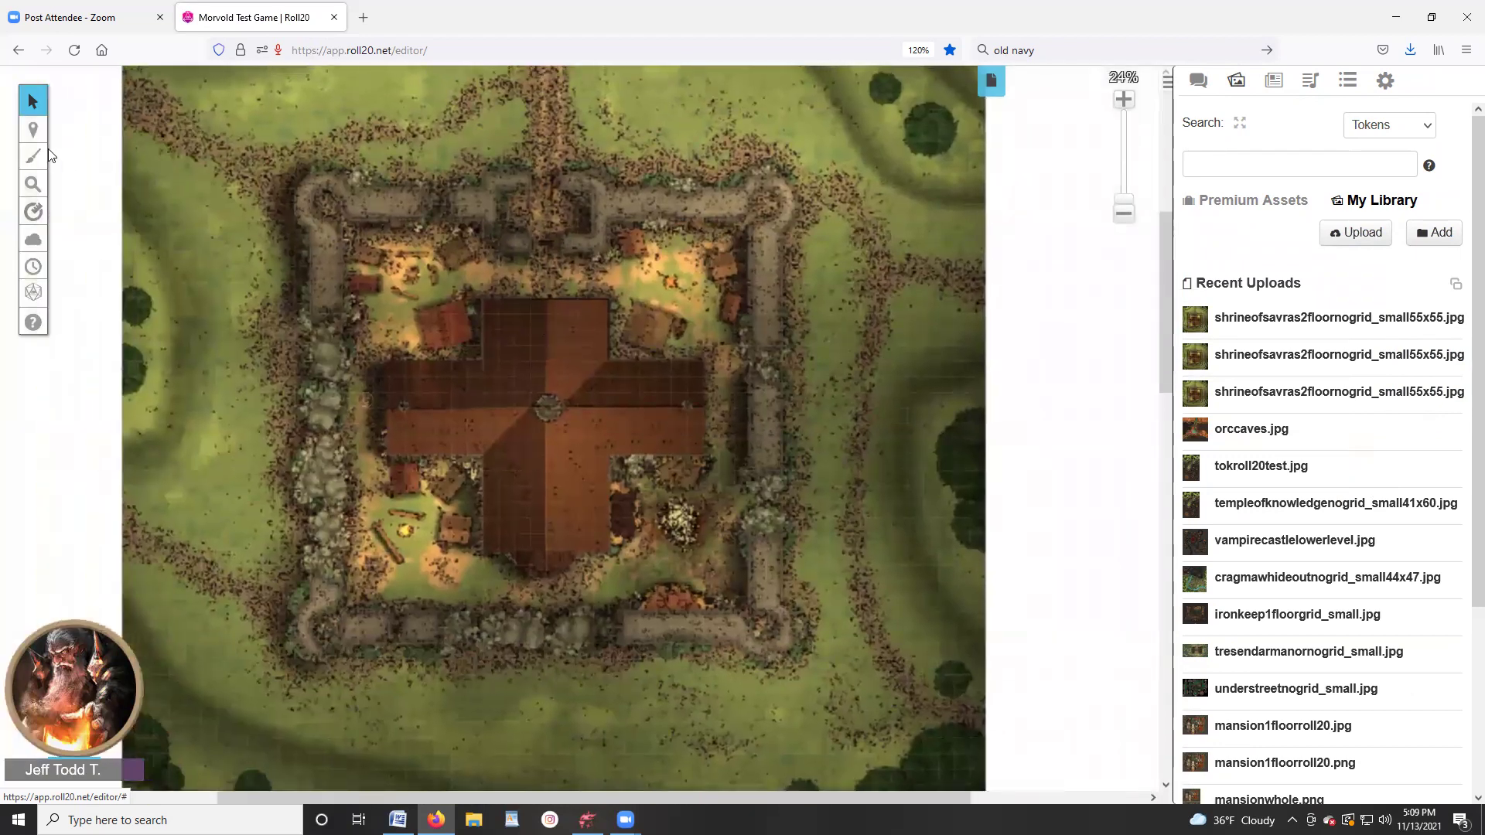
pyautogui.moveTo(34, 130)
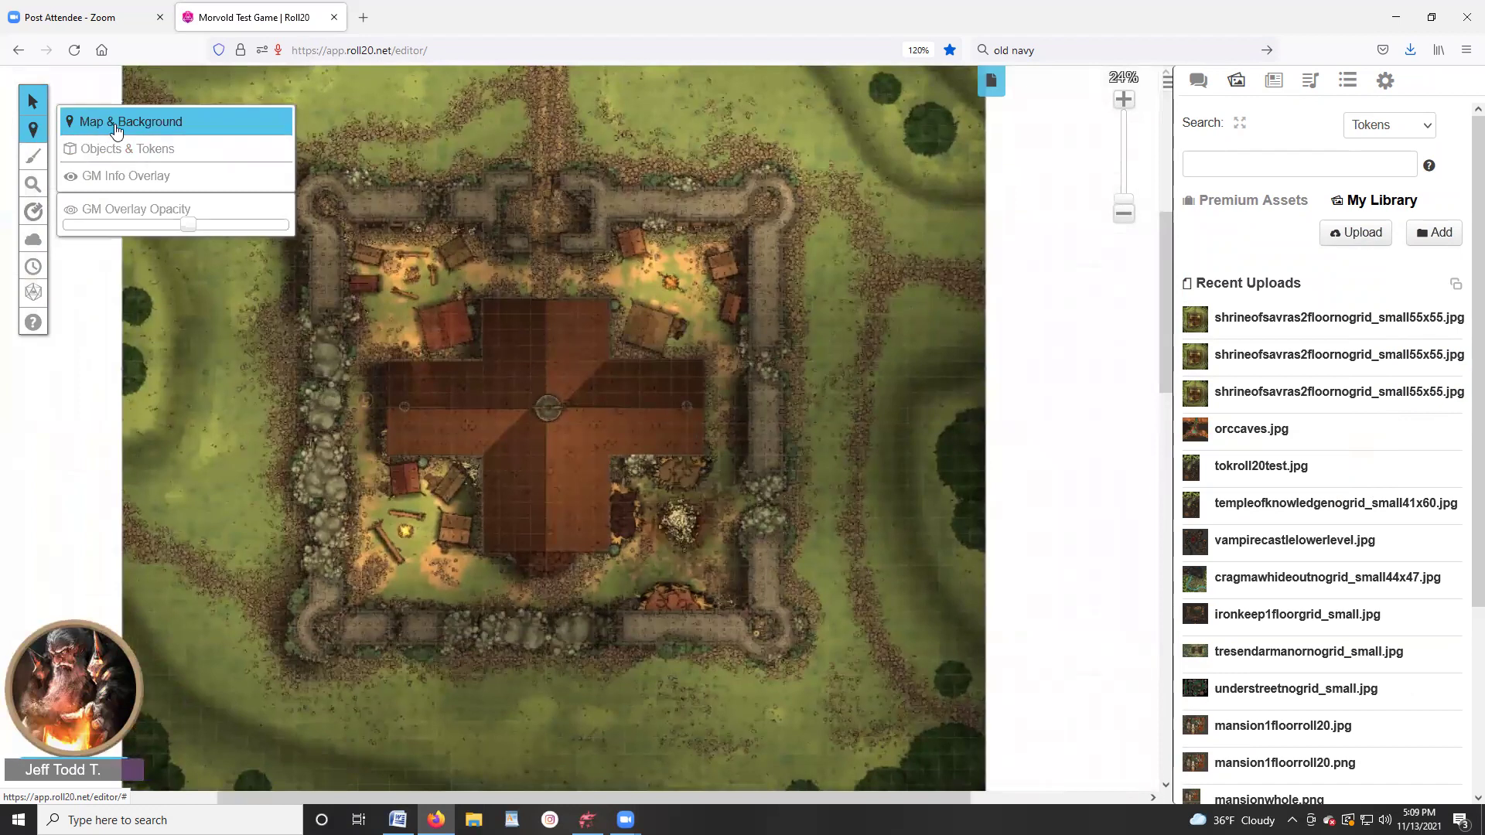
pyautogui.click(126, 150)
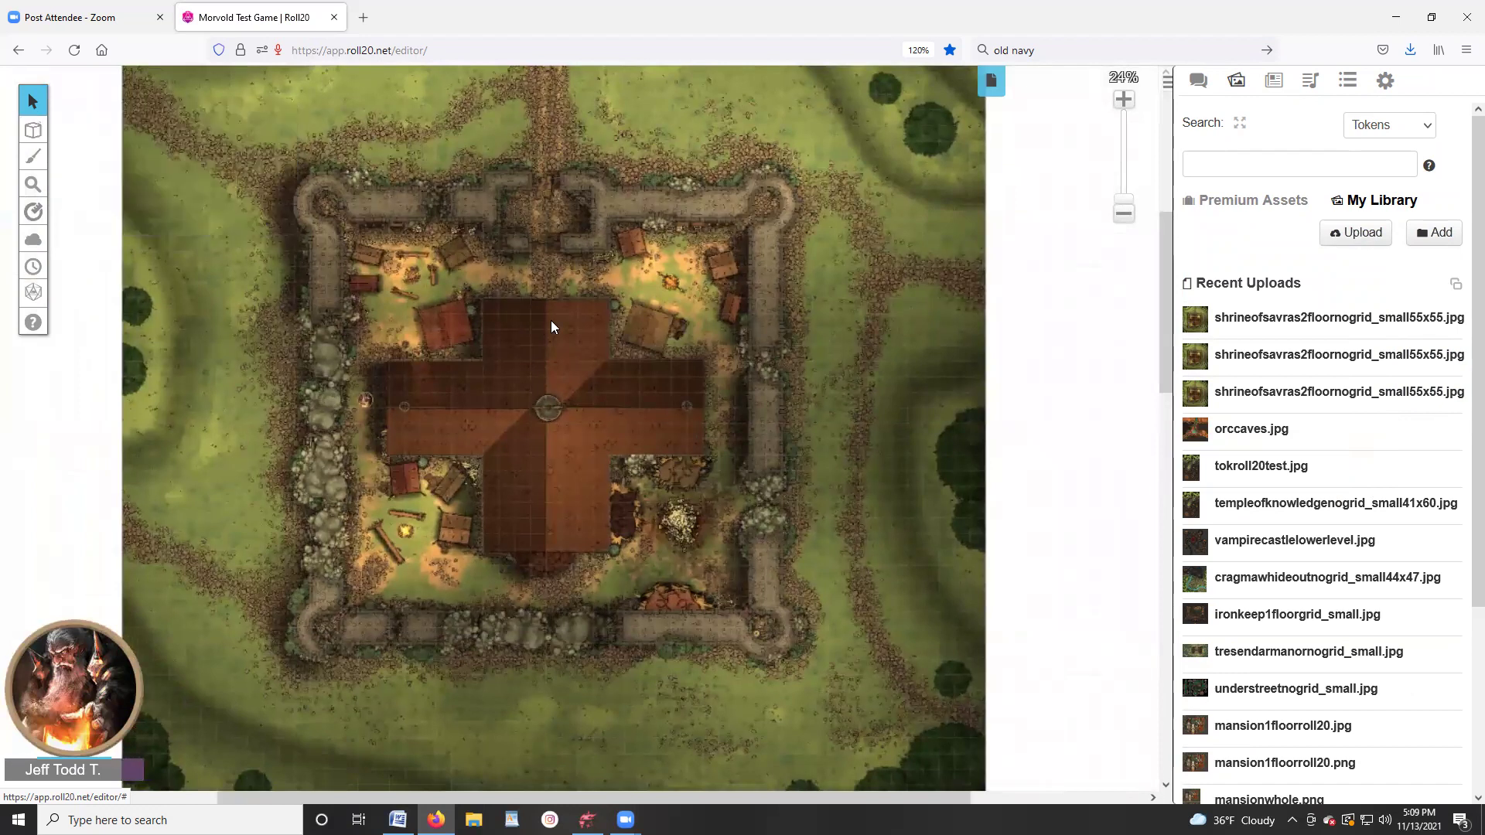
# - Move the character token from the west side of the shrine courtyard to the path just inside the north gate
pyautogui.scroll(-5, 521, 334)
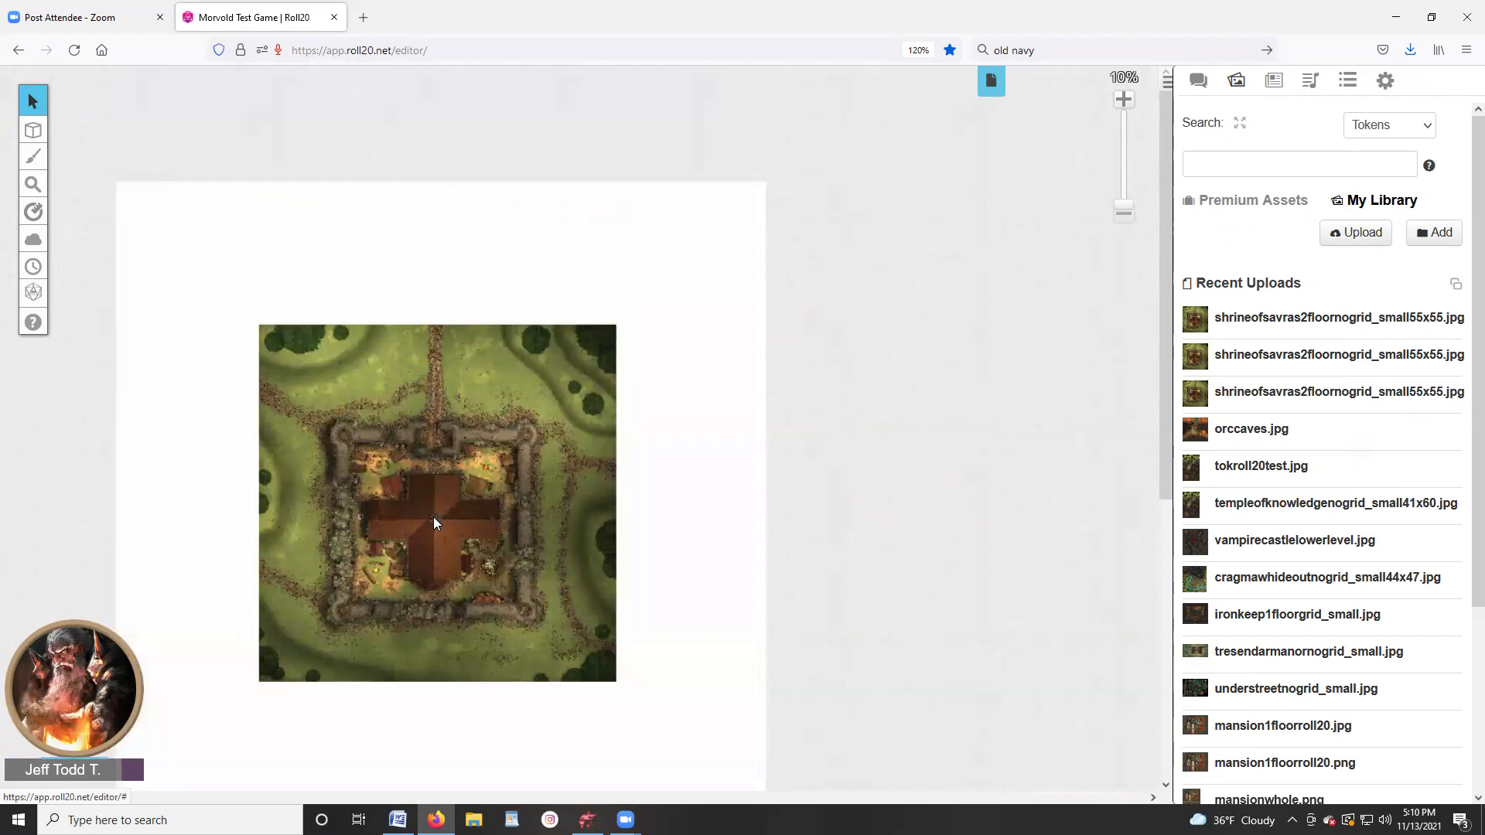
pyautogui.scroll(5, 383, 458)
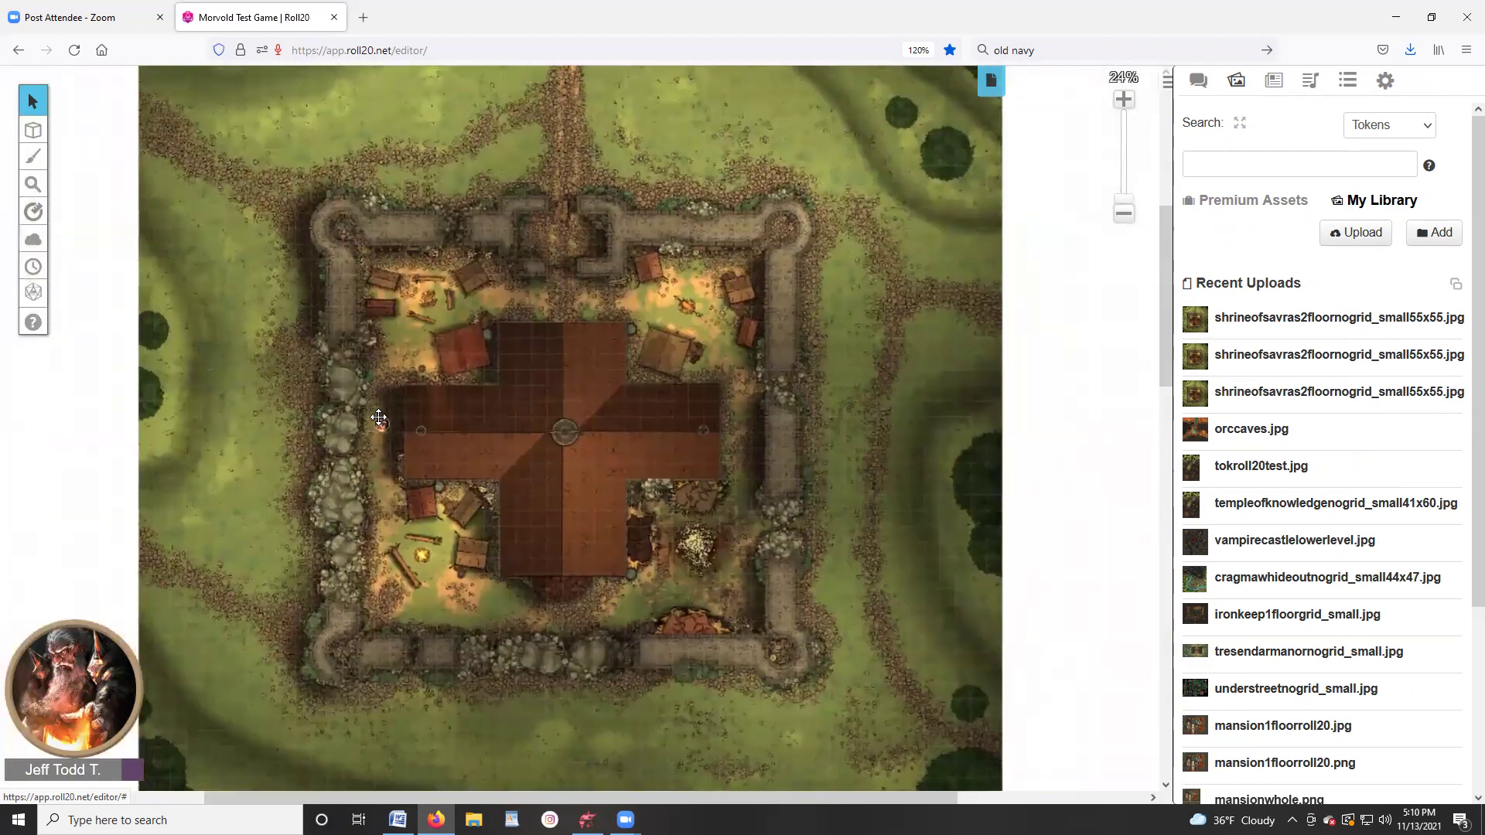
pyautogui.rightClick(439, 447)
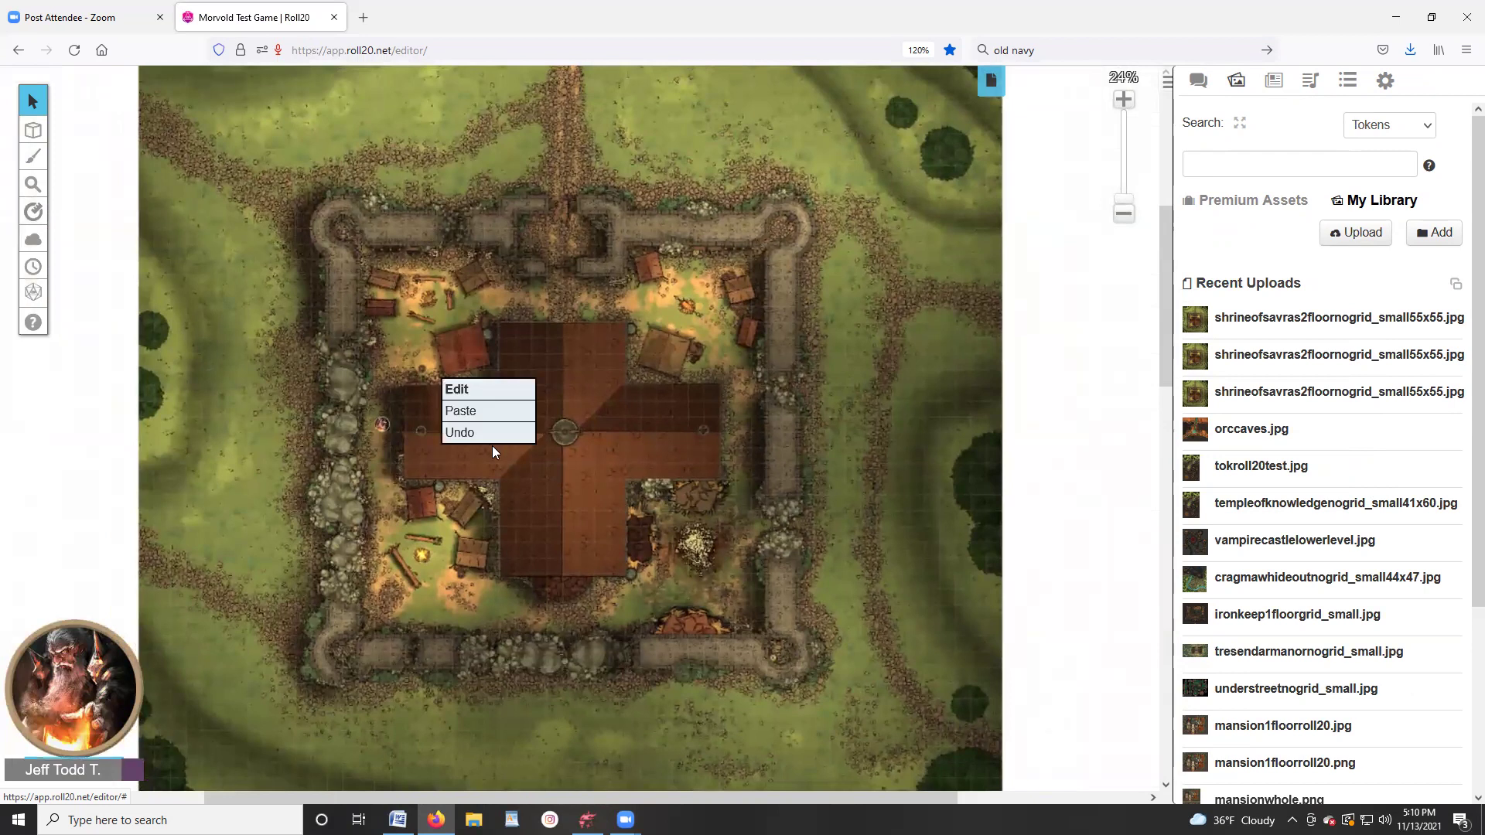
pyautogui.scroll(3, 531, 320)
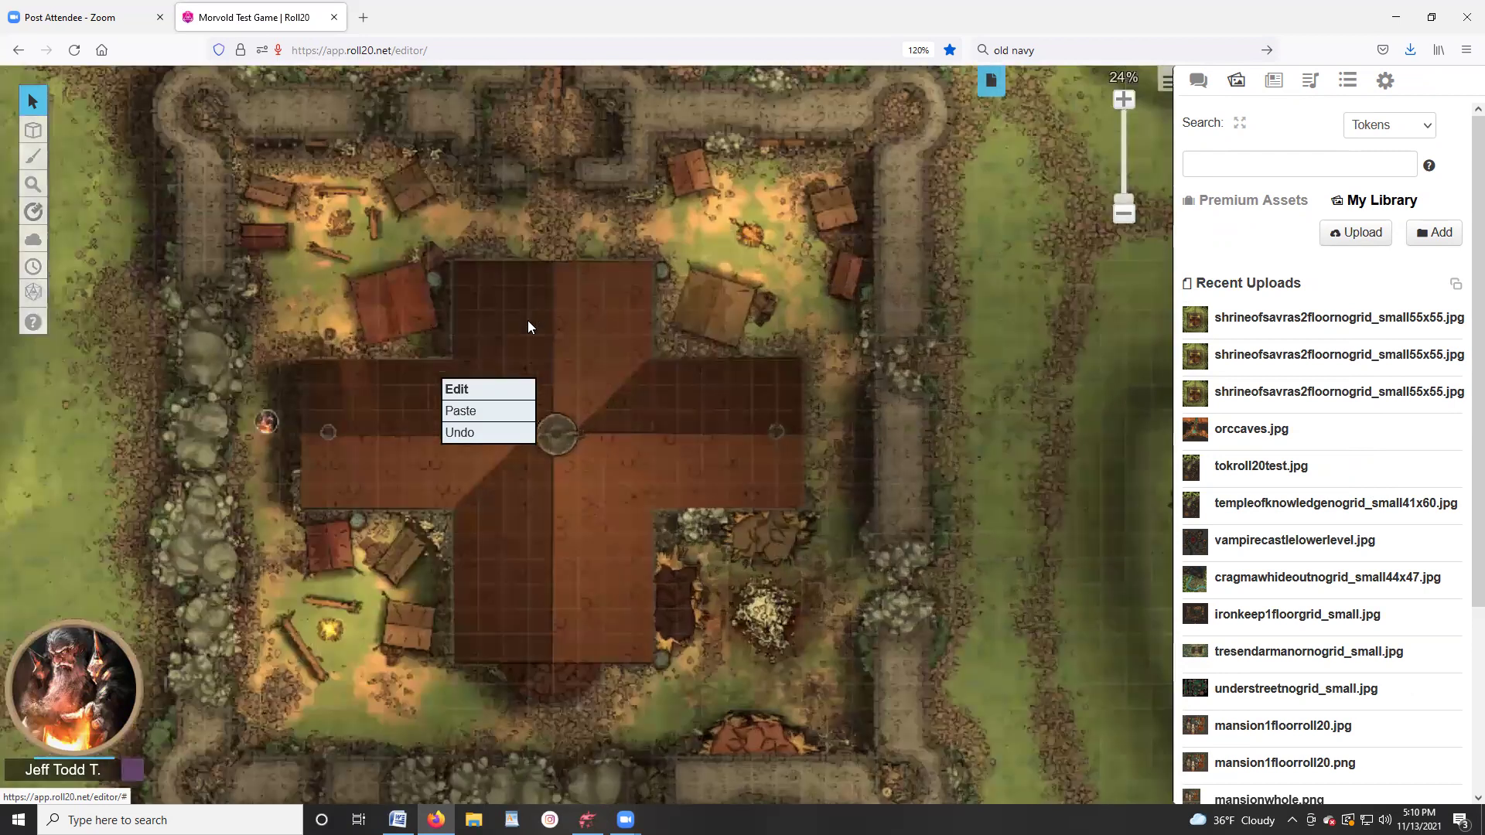
pyautogui.click(1039, 376)
pyautogui.moveTo(267, 419); pyautogui.dragTo(757, 345)
pyautogui.press('Up')
pyautogui.press('Up')
pyautogui.press('Right')
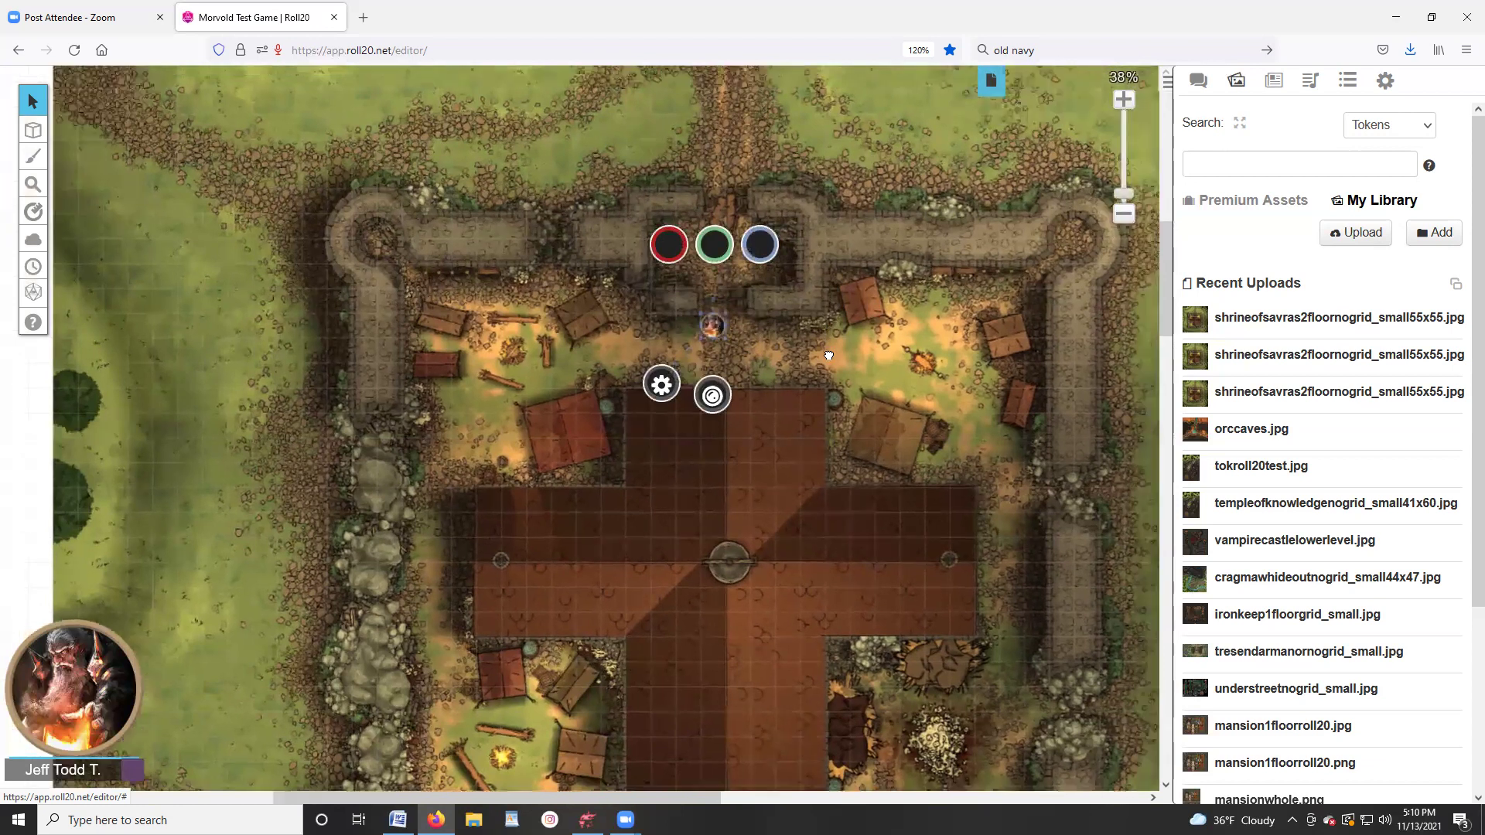
# - Move the character token from inside the north gate onto the outside path, finishing at the gate's outer opening
pyautogui.moveTo(829, 355); pyautogui.dragTo(719, 457)
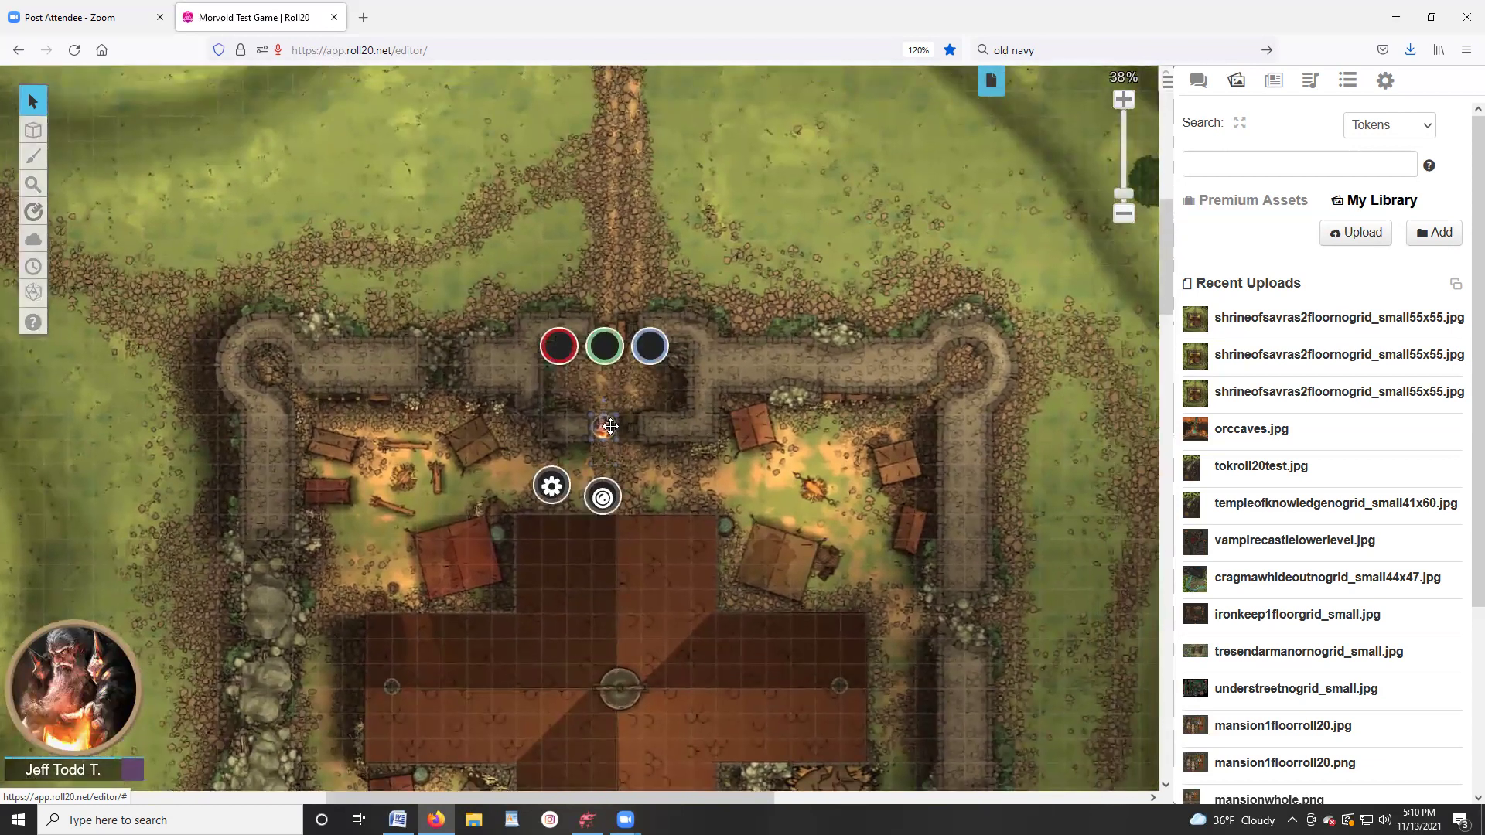
pyautogui.moveTo(610, 426); pyautogui.dragTo(603, 350)
pyautogui.scroll(2, 631, 430)
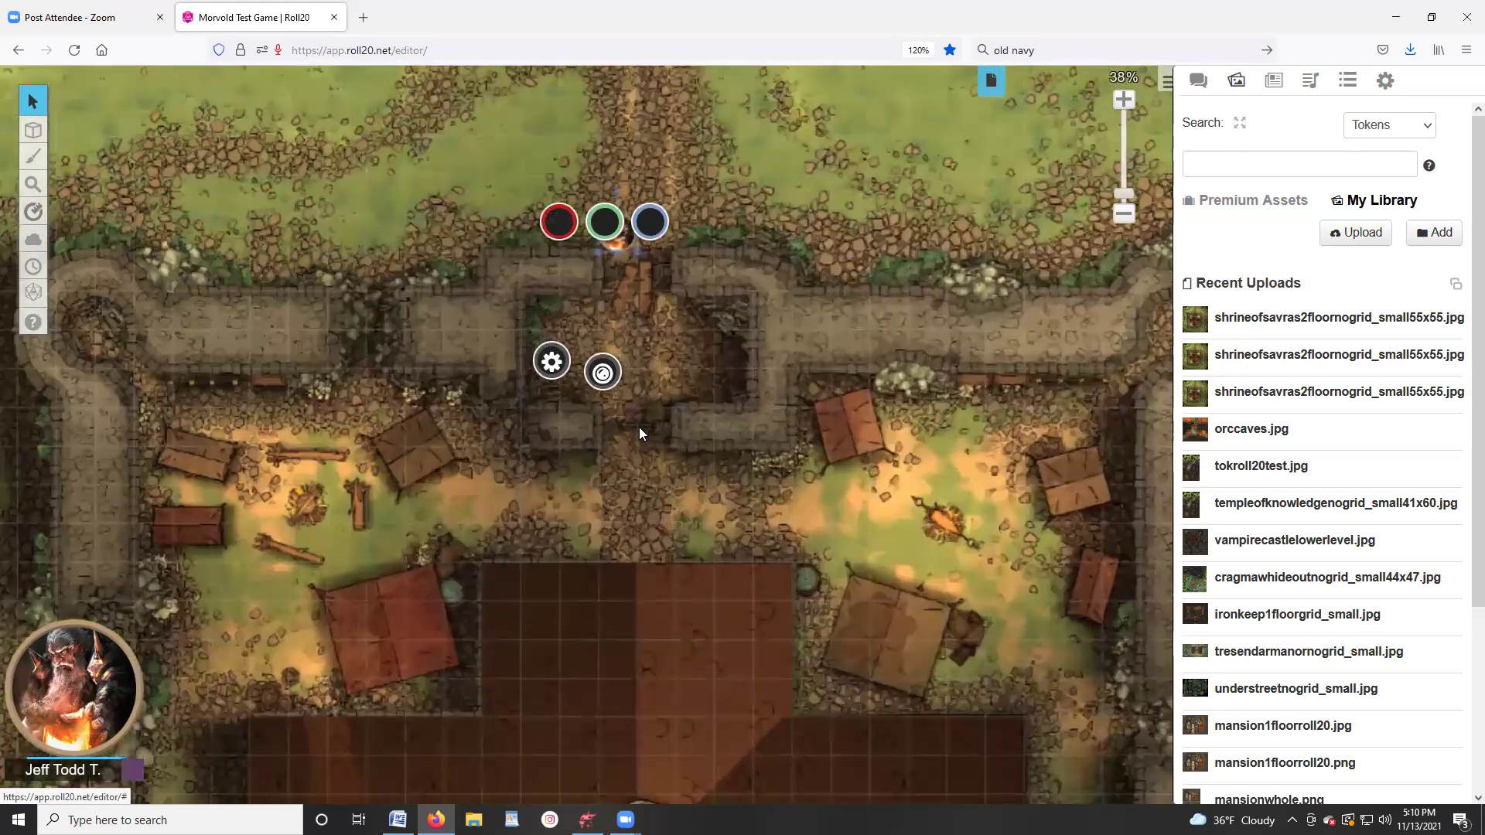
pyautogui.scroll(3, 641, 343)
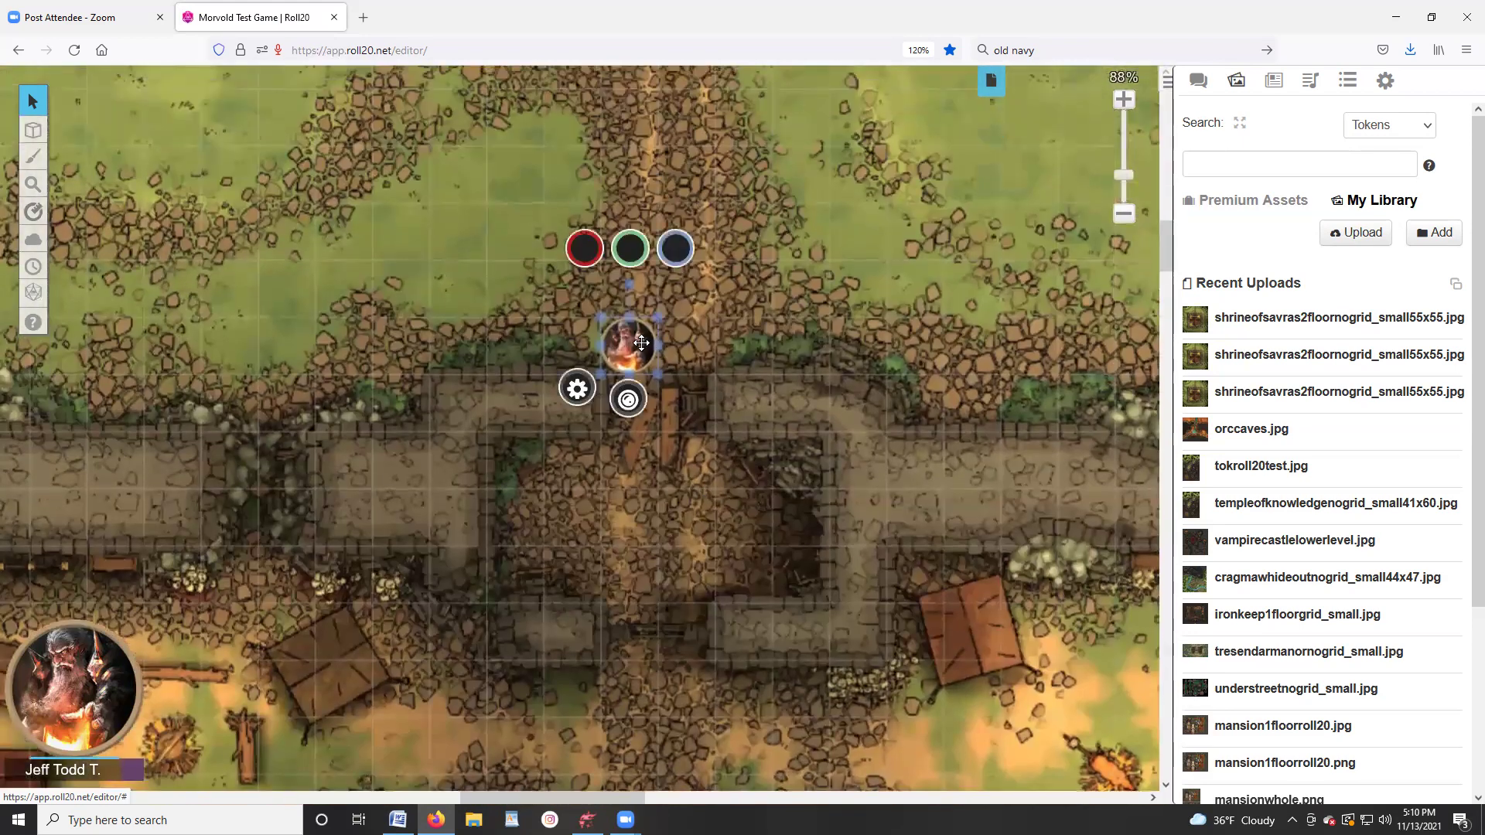
pyautogui.scroll(-4, 744, 379)
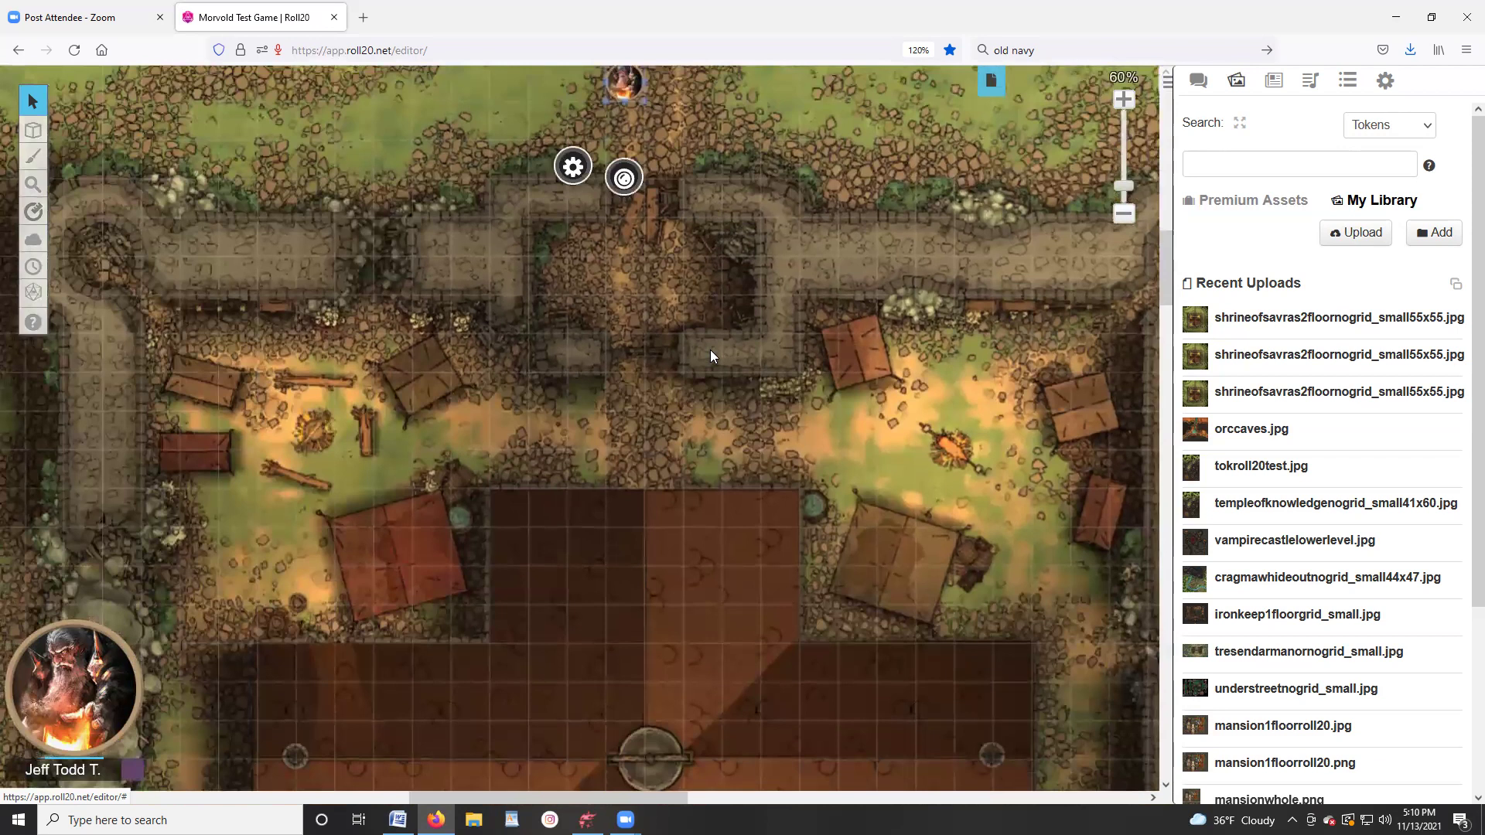
pyautogui.scroll(-4, 710, 356)
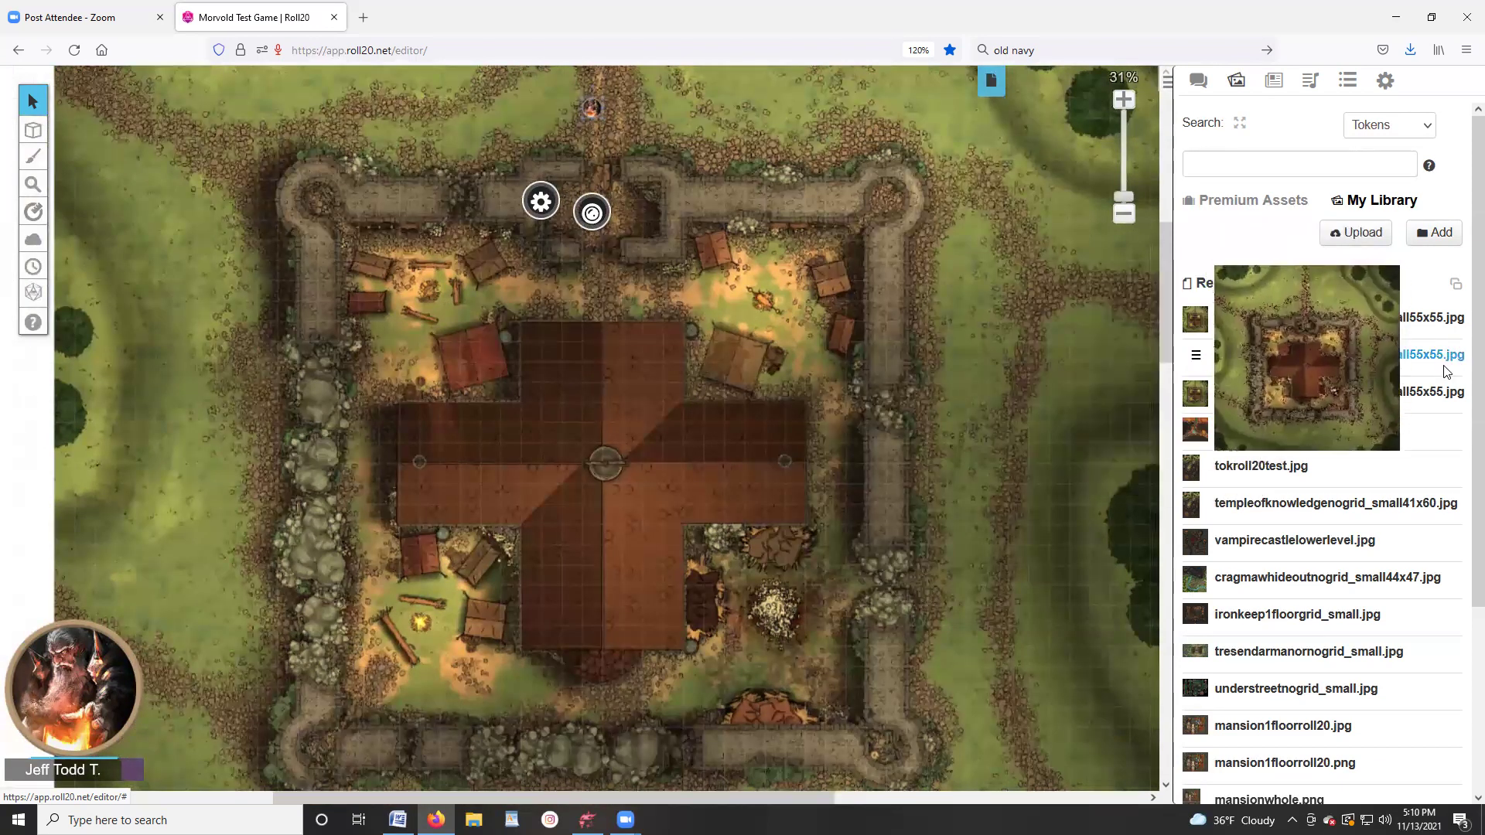
pyautogui.moveTo(1435, 403)
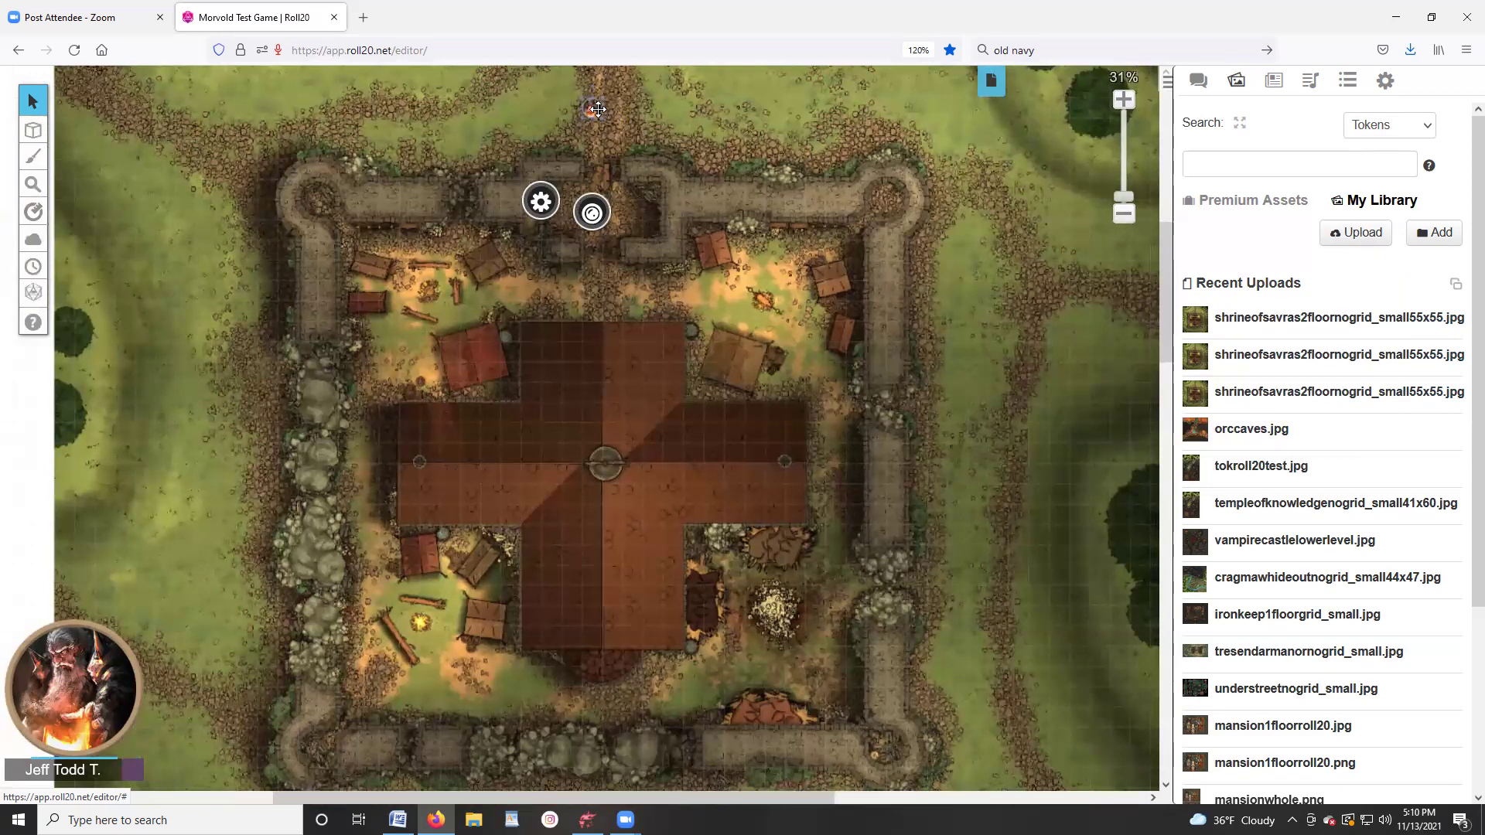
pyautogui.moveTo(598, 109); pyautogui.dragTo(605, 155)
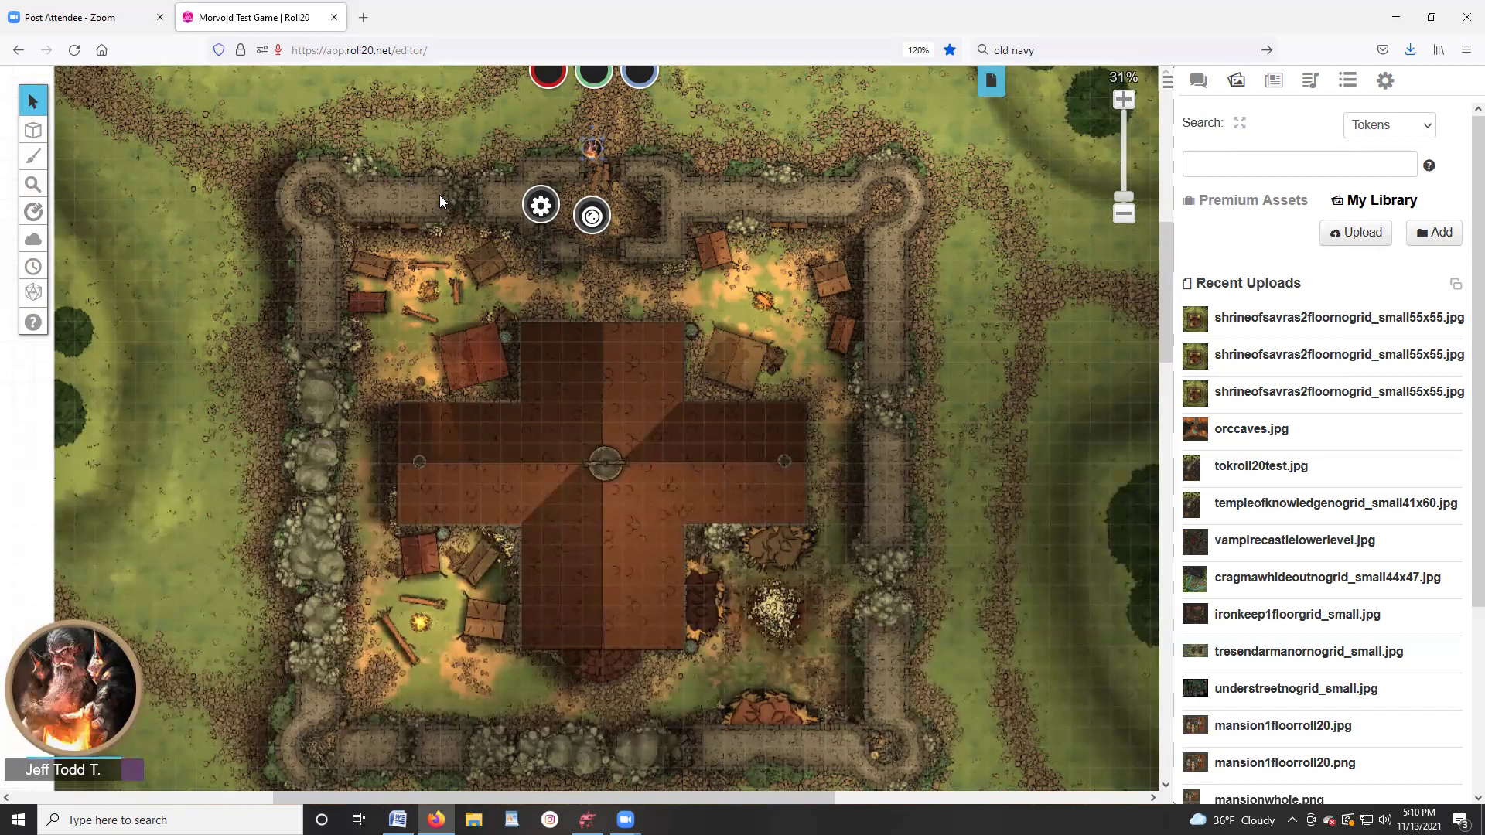
# - Switch to the Map & Background layer and delete the shrine map from the page
pyautogui.moveTo(33, 129)
pyautogui.click(108, 121)
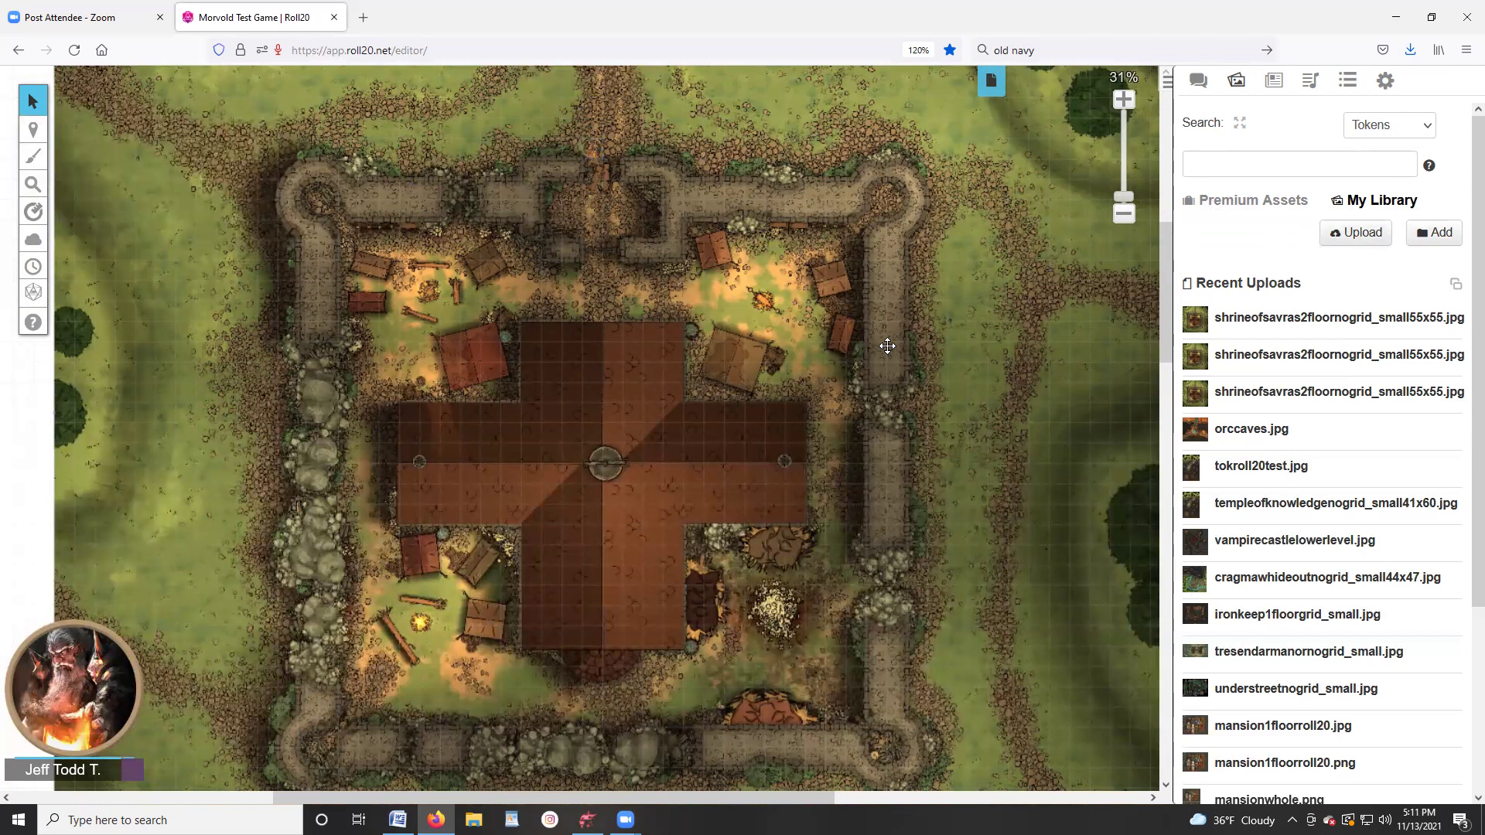
pyautogui.press('Delete')
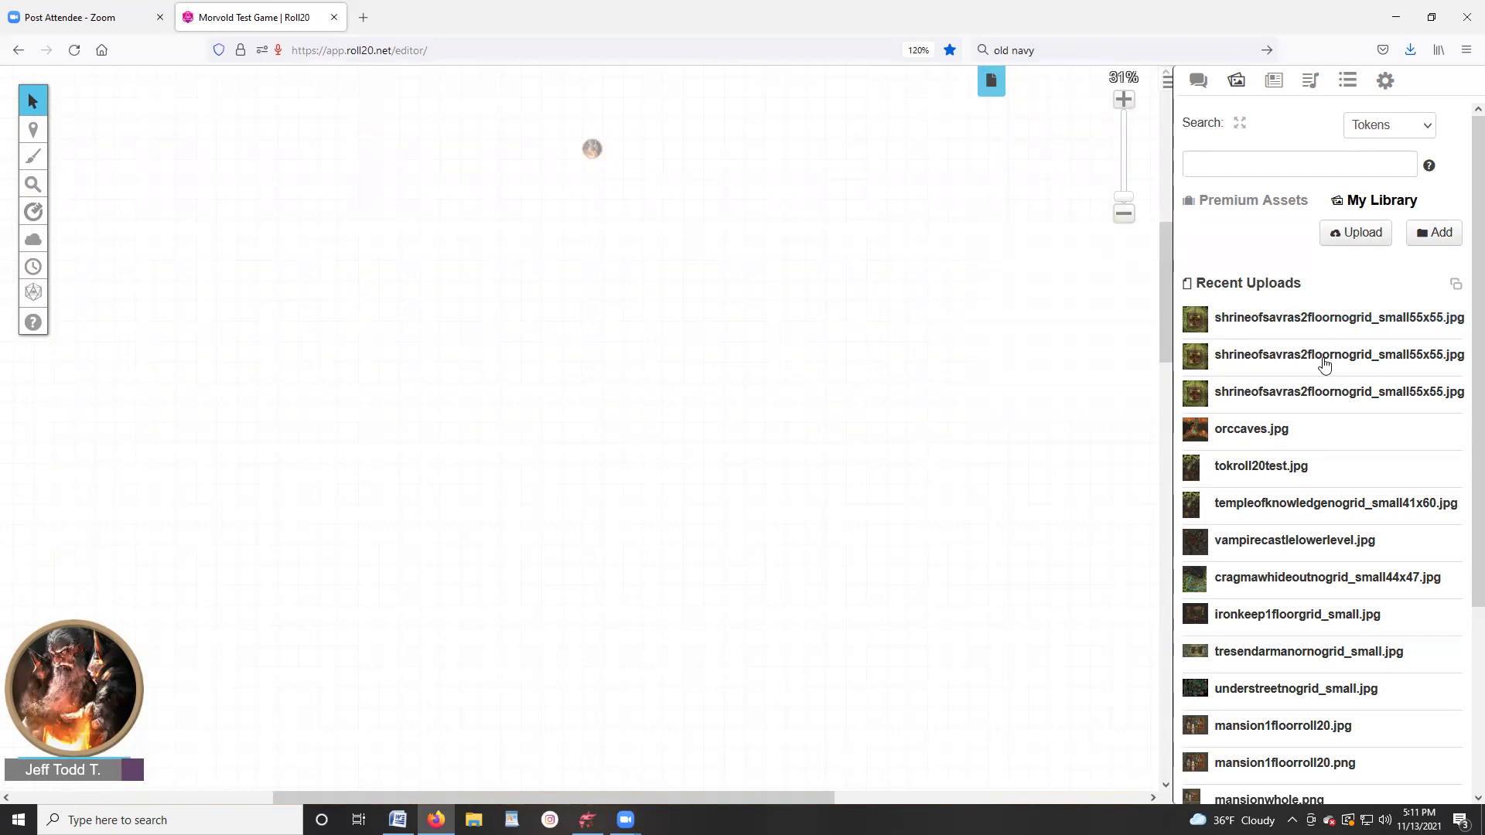
# - Start a new file upload to the art library and go to the Map Files folder
pyautogui.moveTo(1288, 503)
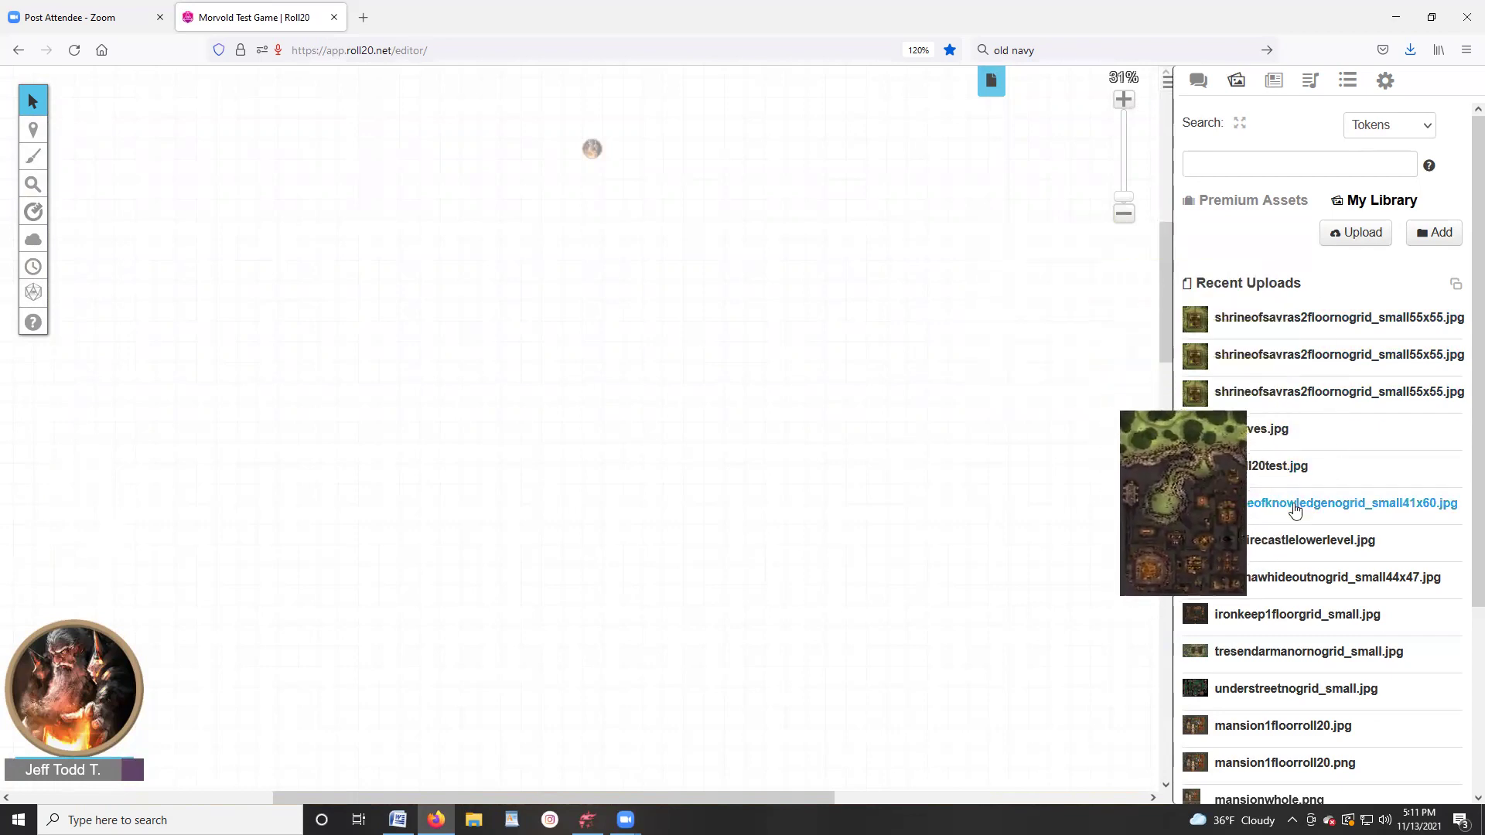
pyautogui.moveTo(1286, 506)
pyautogui.mouseDown()
pyautogui.moveTo(1222, 510)
pyautogui.moveTo(1287, 513)
pyautogui.moveTo(1290, 488)
pyautogui.mouseUp()
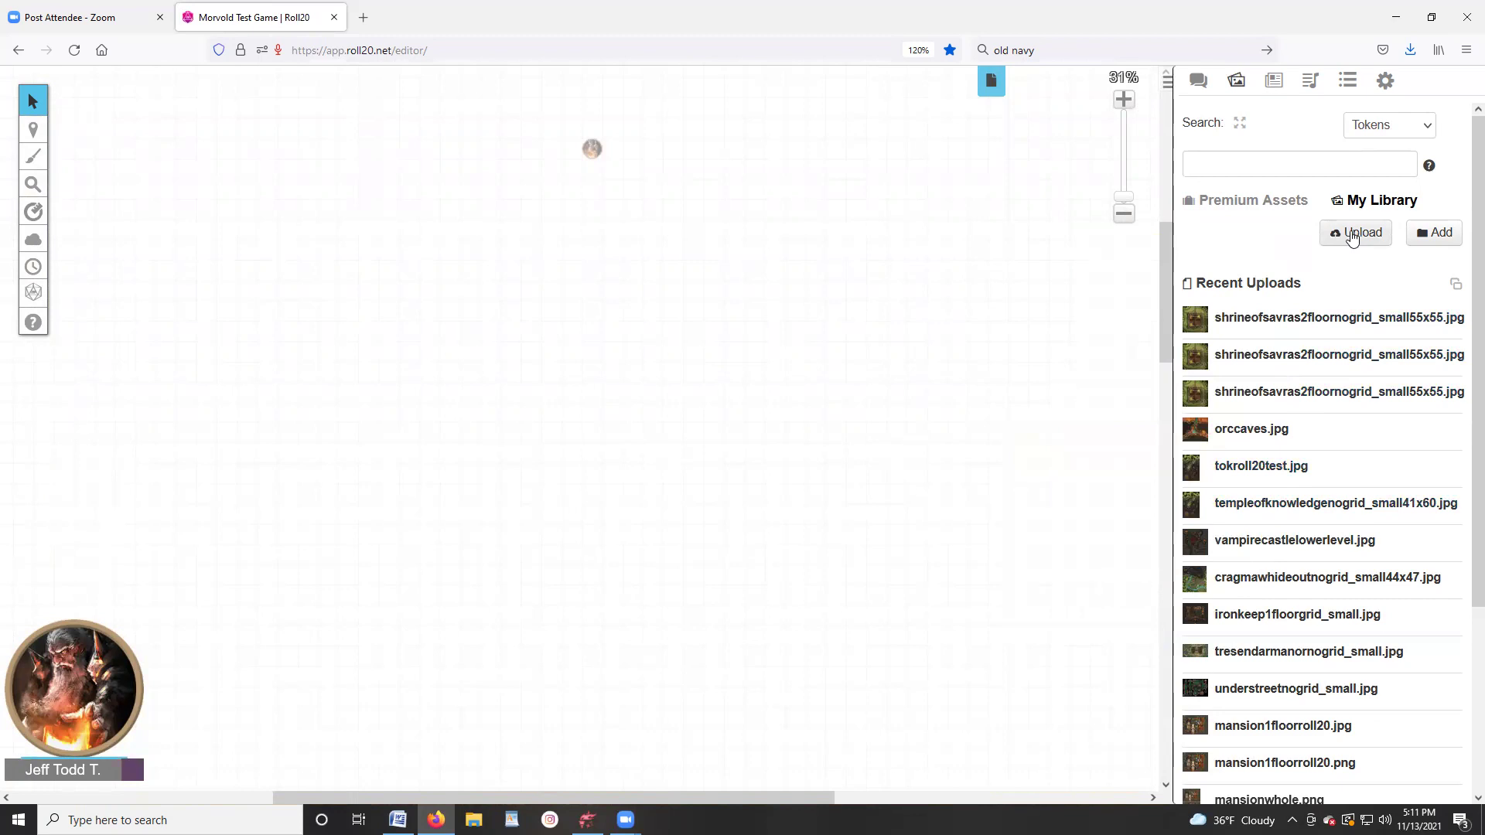
pyautogui.click(1355, 233)
pyautogui.click(744, 418)
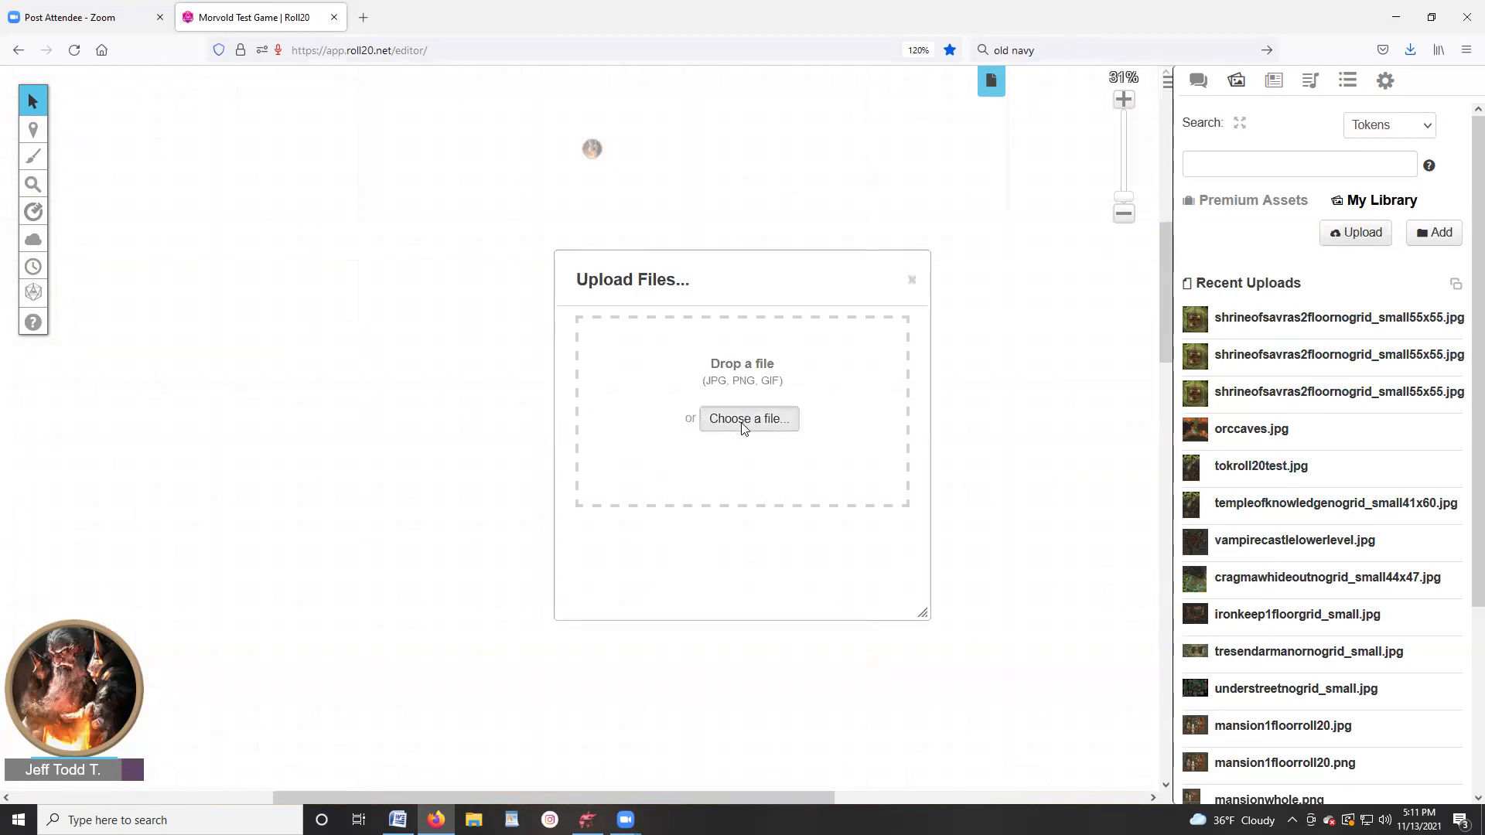
pyautogui.click(462, 311)
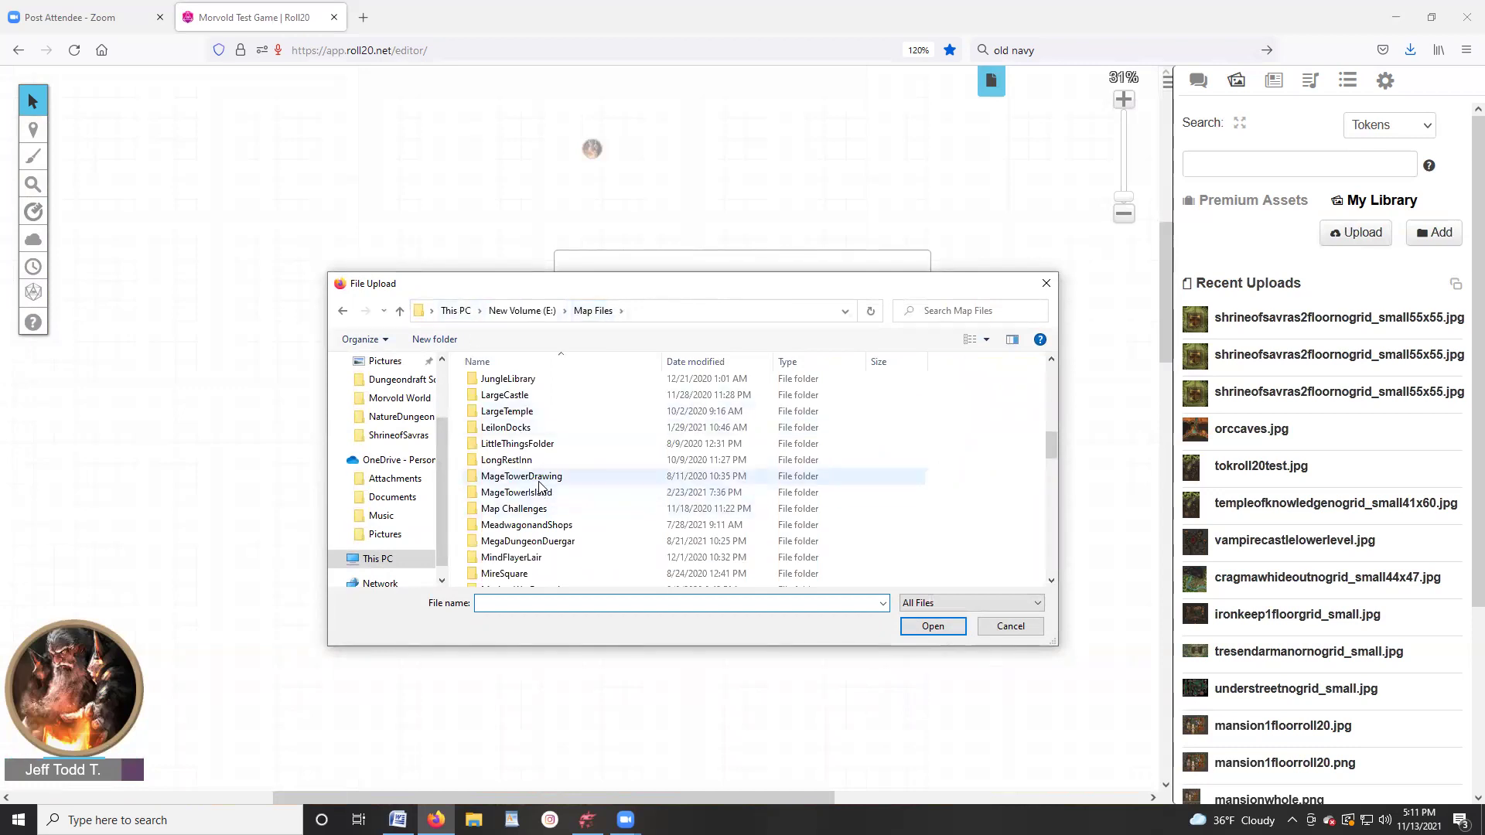
# - Upload the TempleOfKnowledgeNoGrid_Small41x60 image from the NatureDungeon folder and close the upload dialog
pyautogui.scroll(-8, 539, 492)
pyautogui.scroll(-5, 534, 493)
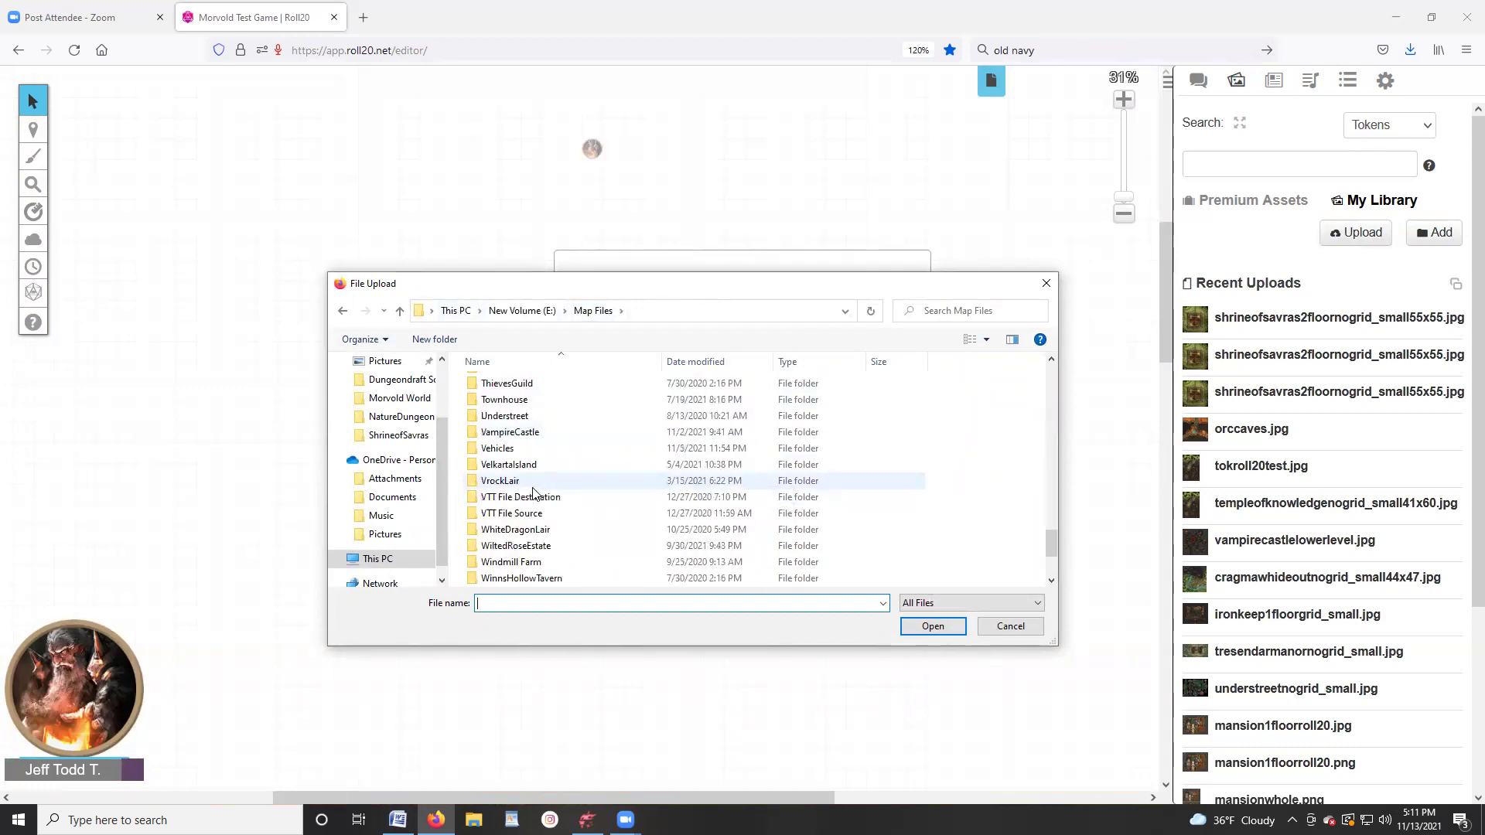
pyautogui.scroll(1, 533, 493)
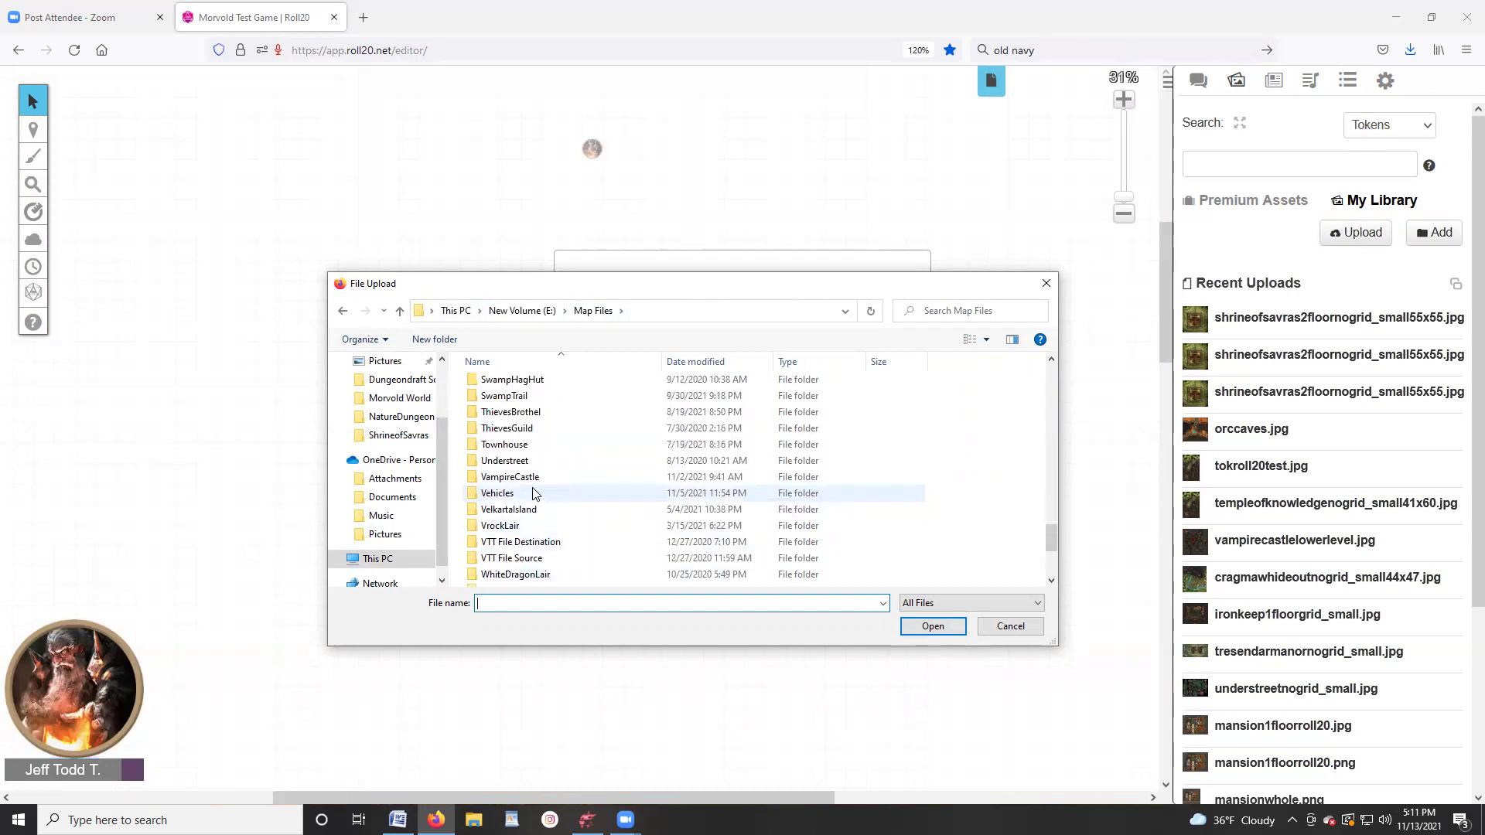
pyautogui.scroll(-3, 535, 526)
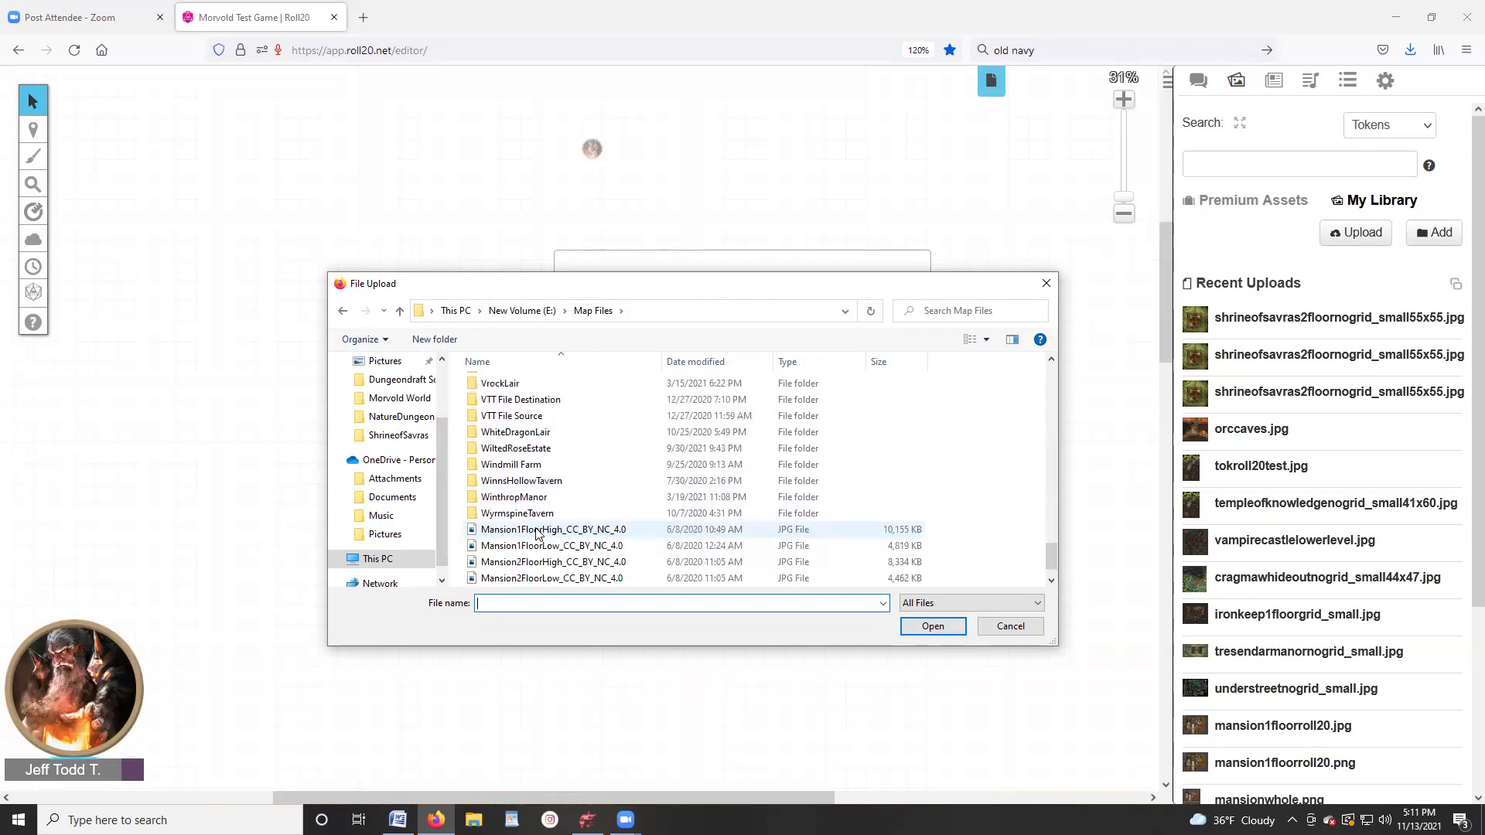
pyautogui.scroll(10, 536, 529)
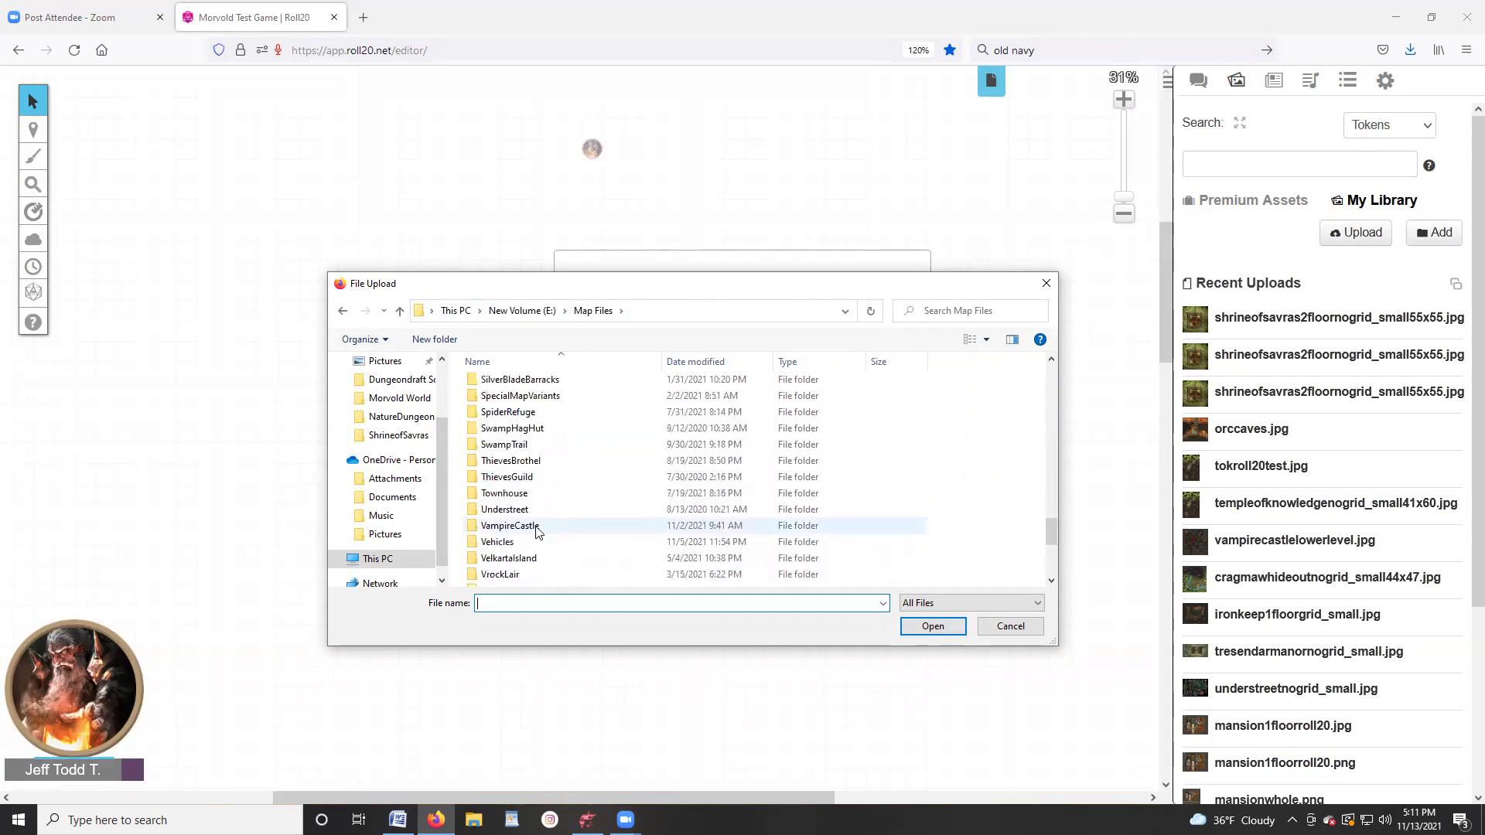
pyautogui.click(401, 416)
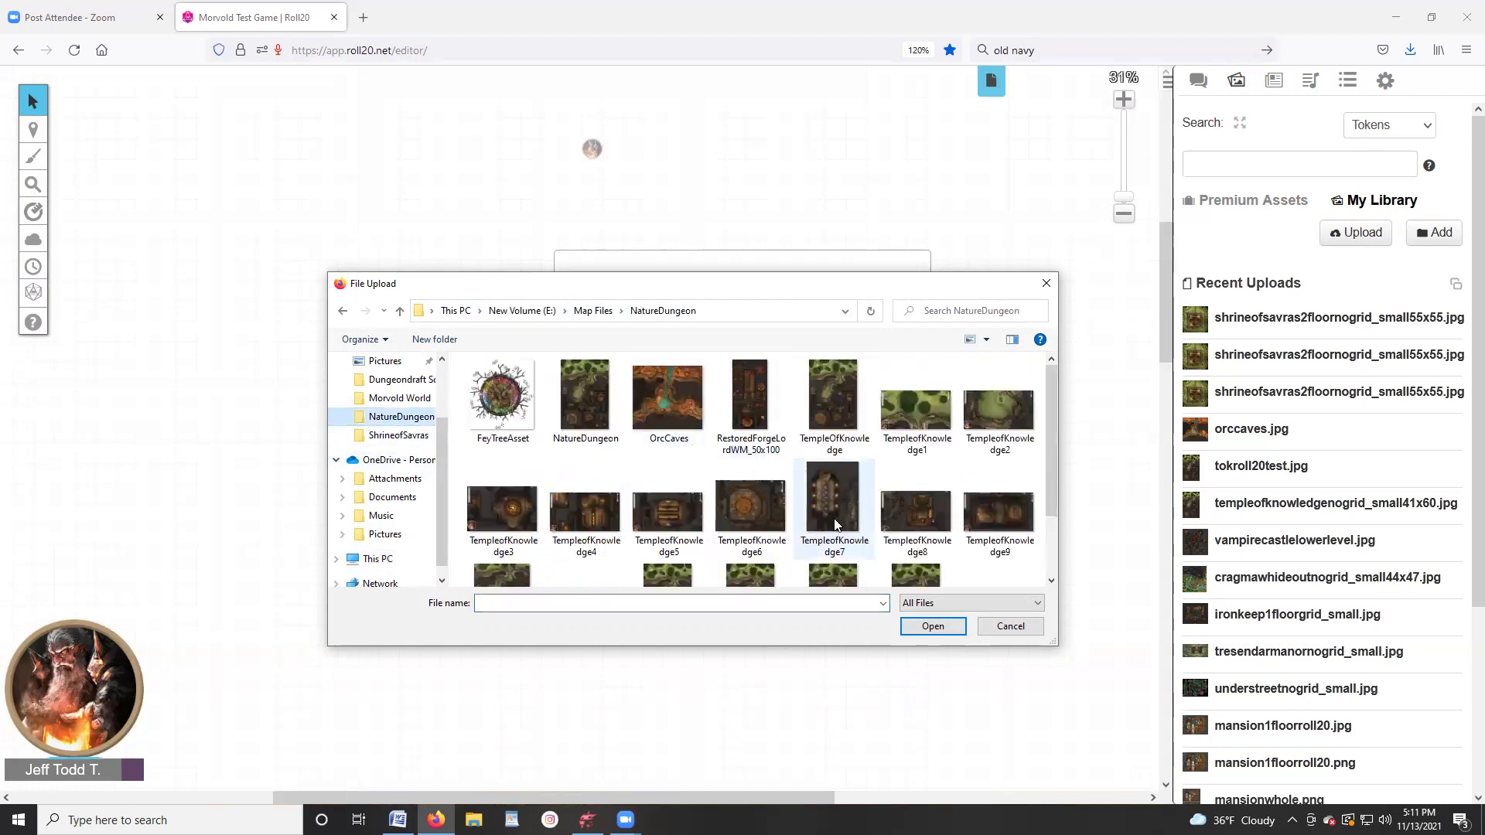
pyautogui.scroll(-1, 730, 475)
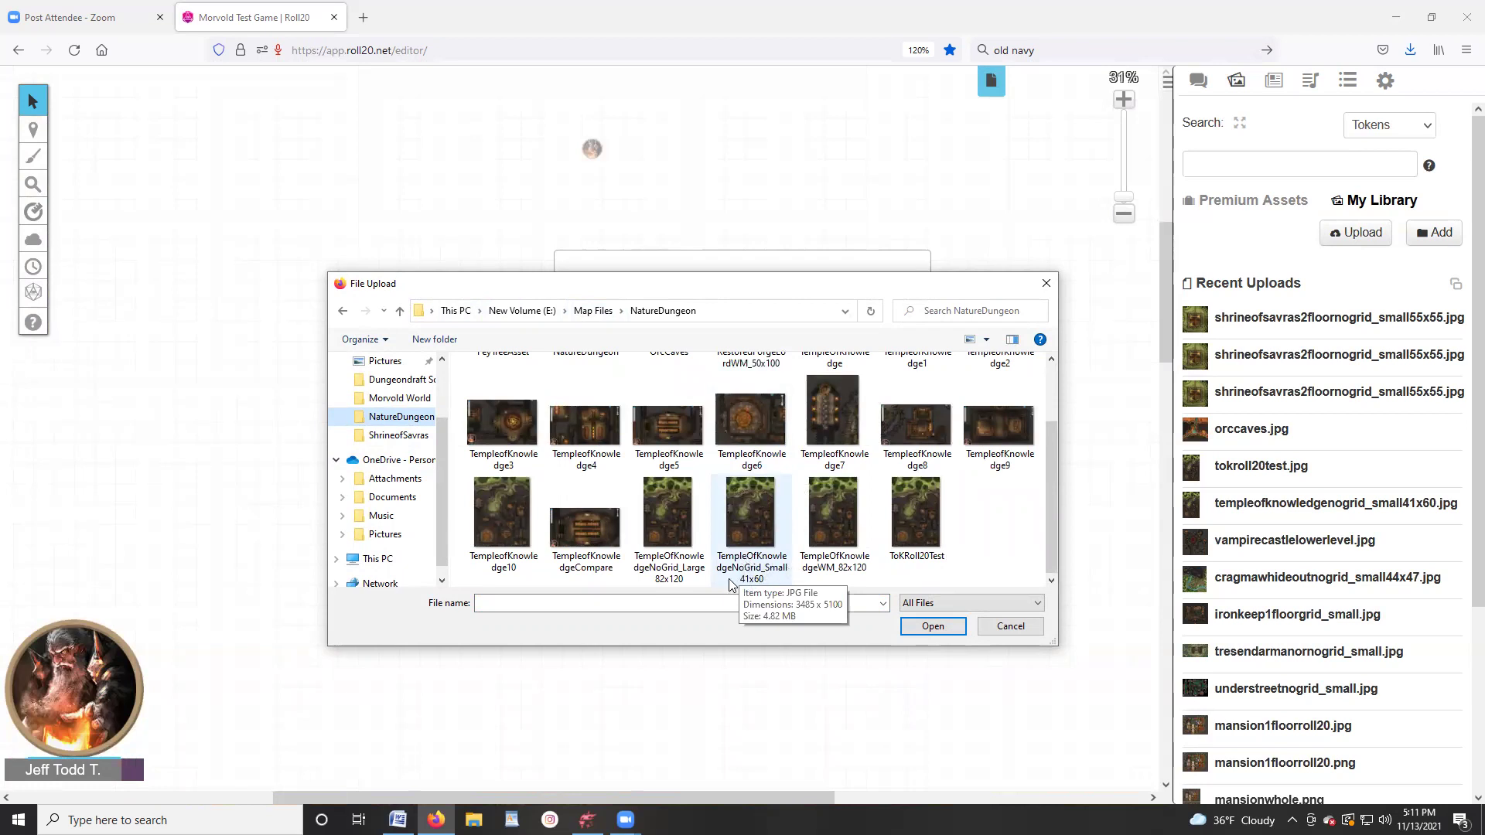
pyautogui.doubleClick(752, 514)
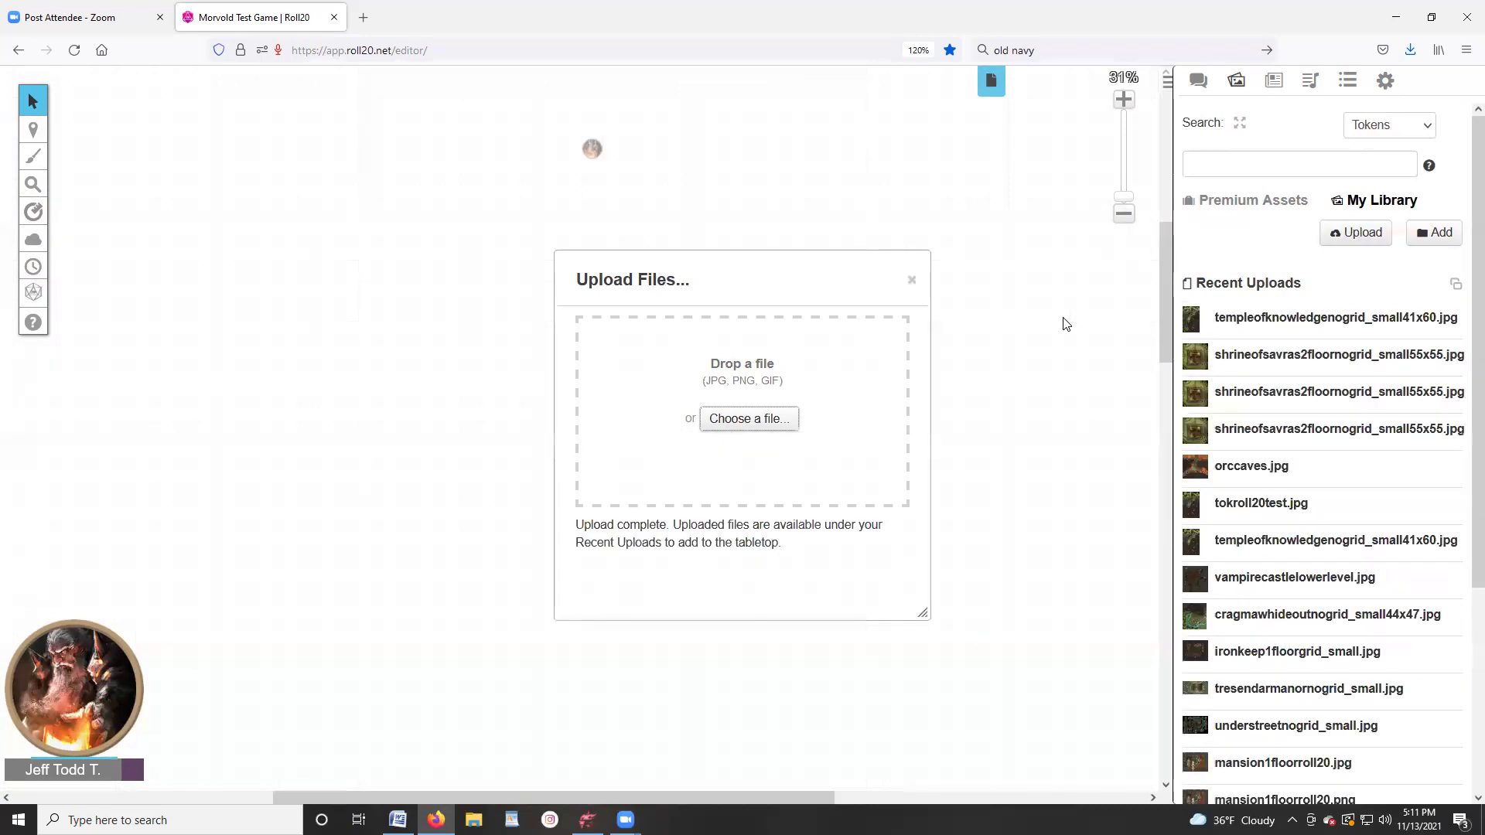
pyautogui.click(911, 280)
# - Place the uploaded temple map on the page and switch its dimension settings from pixels to units
pyautogui.moveTo(1237, 331); pyautogui.dragTo(608, 300)
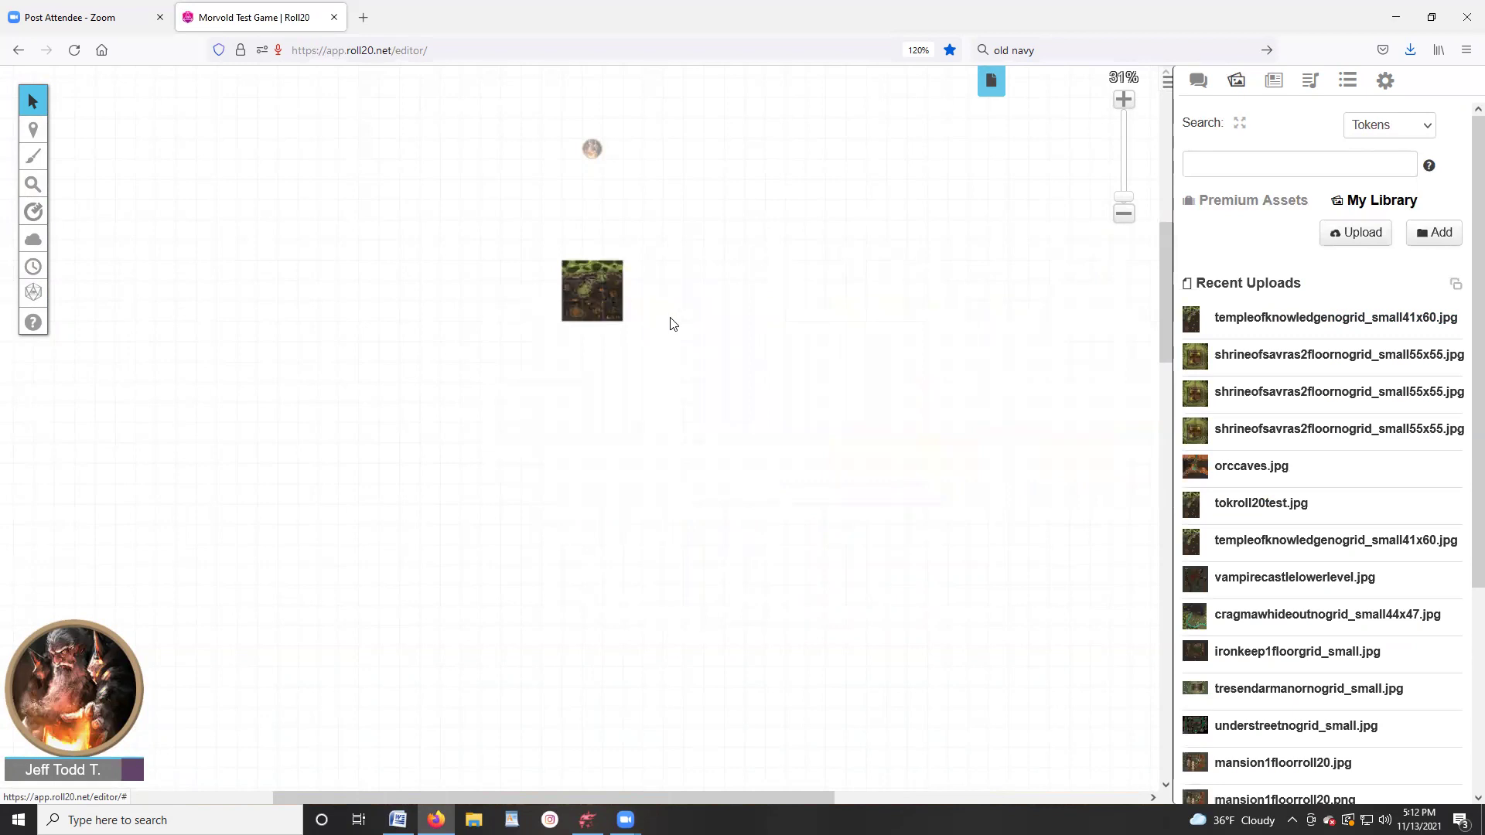
pyautogui.rightClick(590, 297)
pyautogui.moveTo(638, 263)
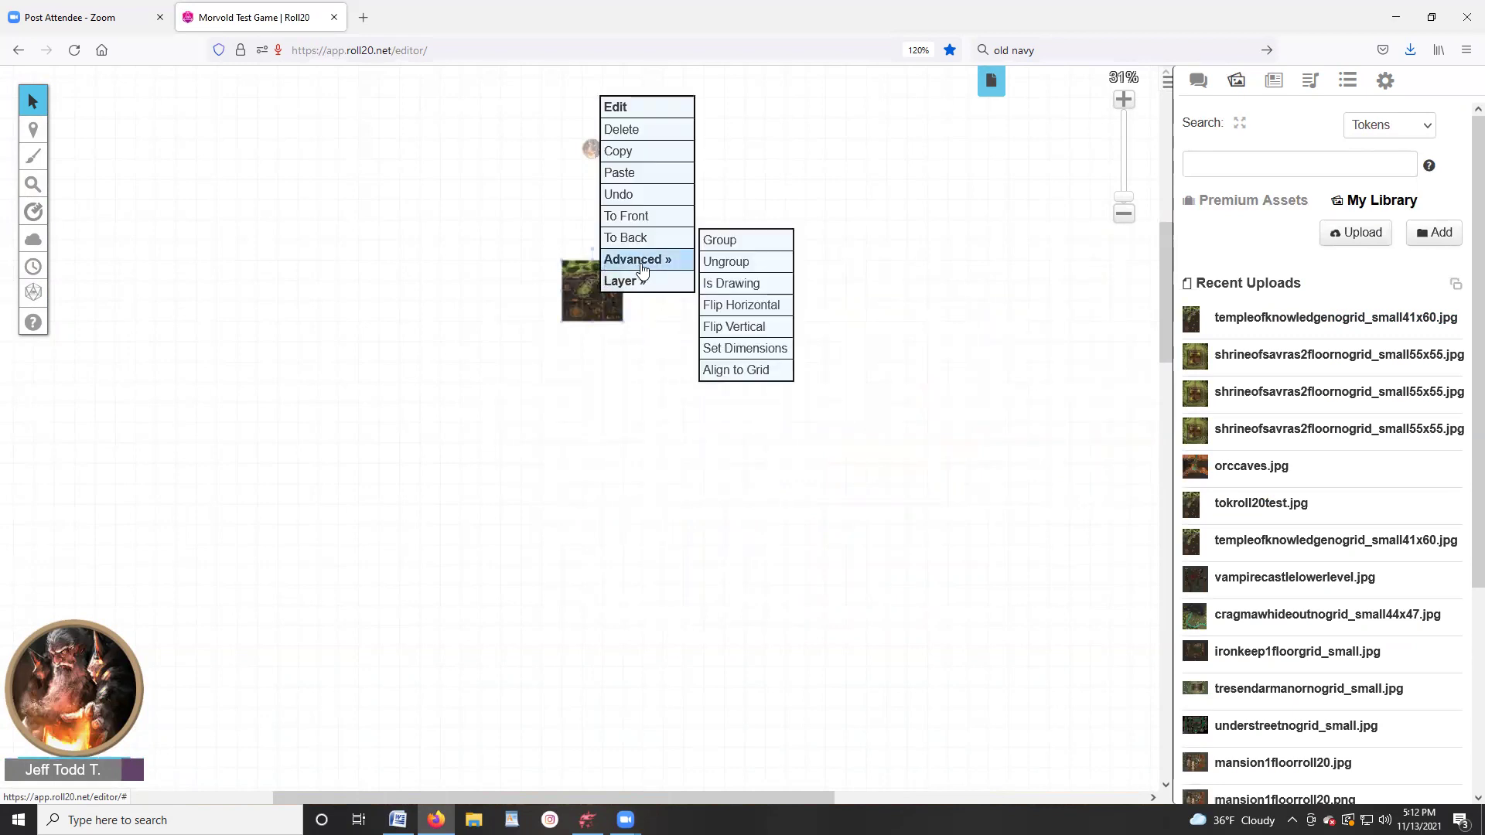
pyautogui.click(723, 348)
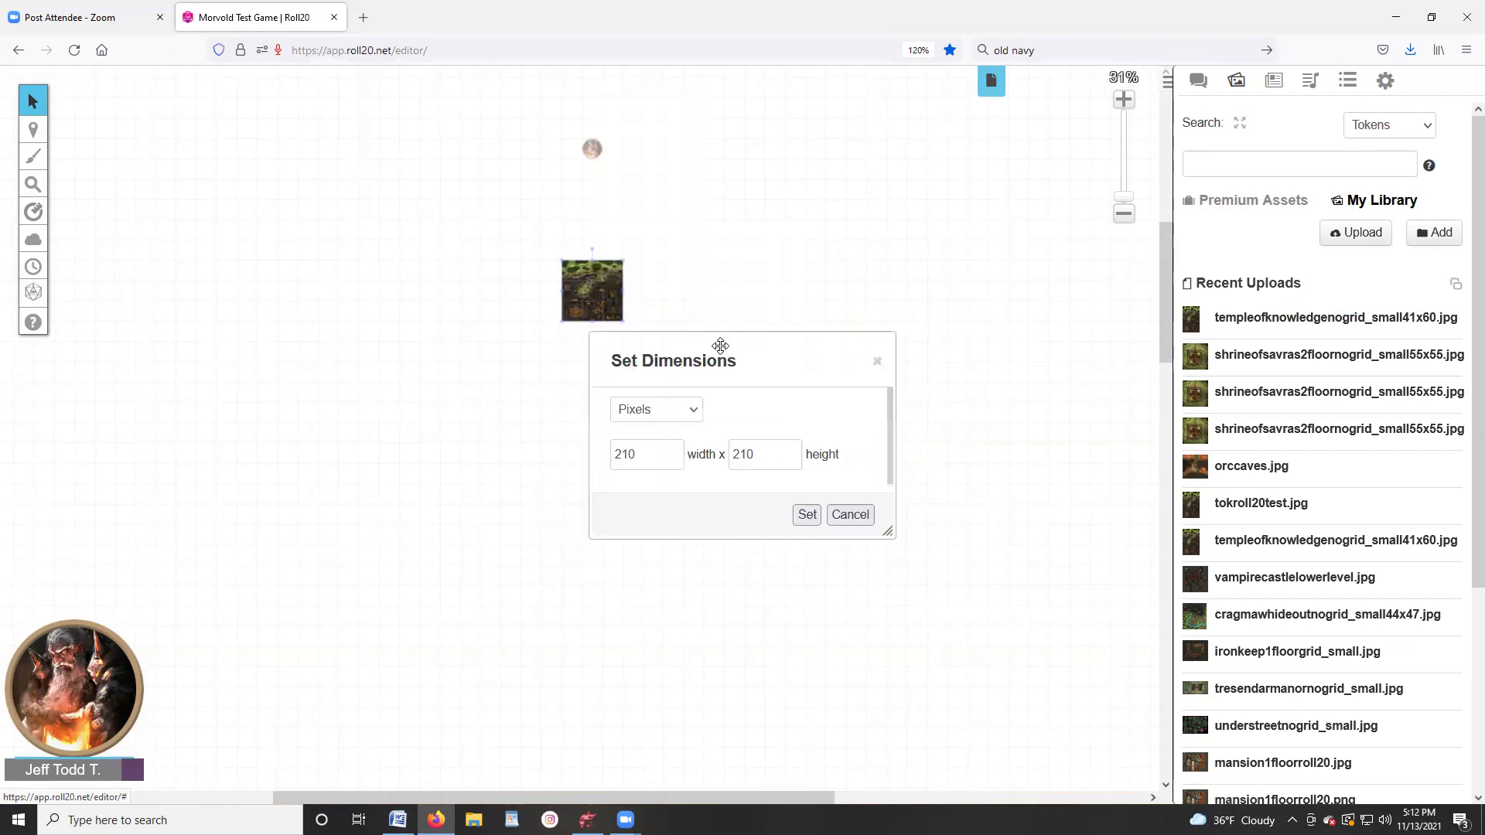
pyautogui.click(675, 408)
# - Set the temple map's dimensions to 82 units wide by 120 units high
pyautogui.click(635, 457)
pyautogui.doubleClick(630, 453)
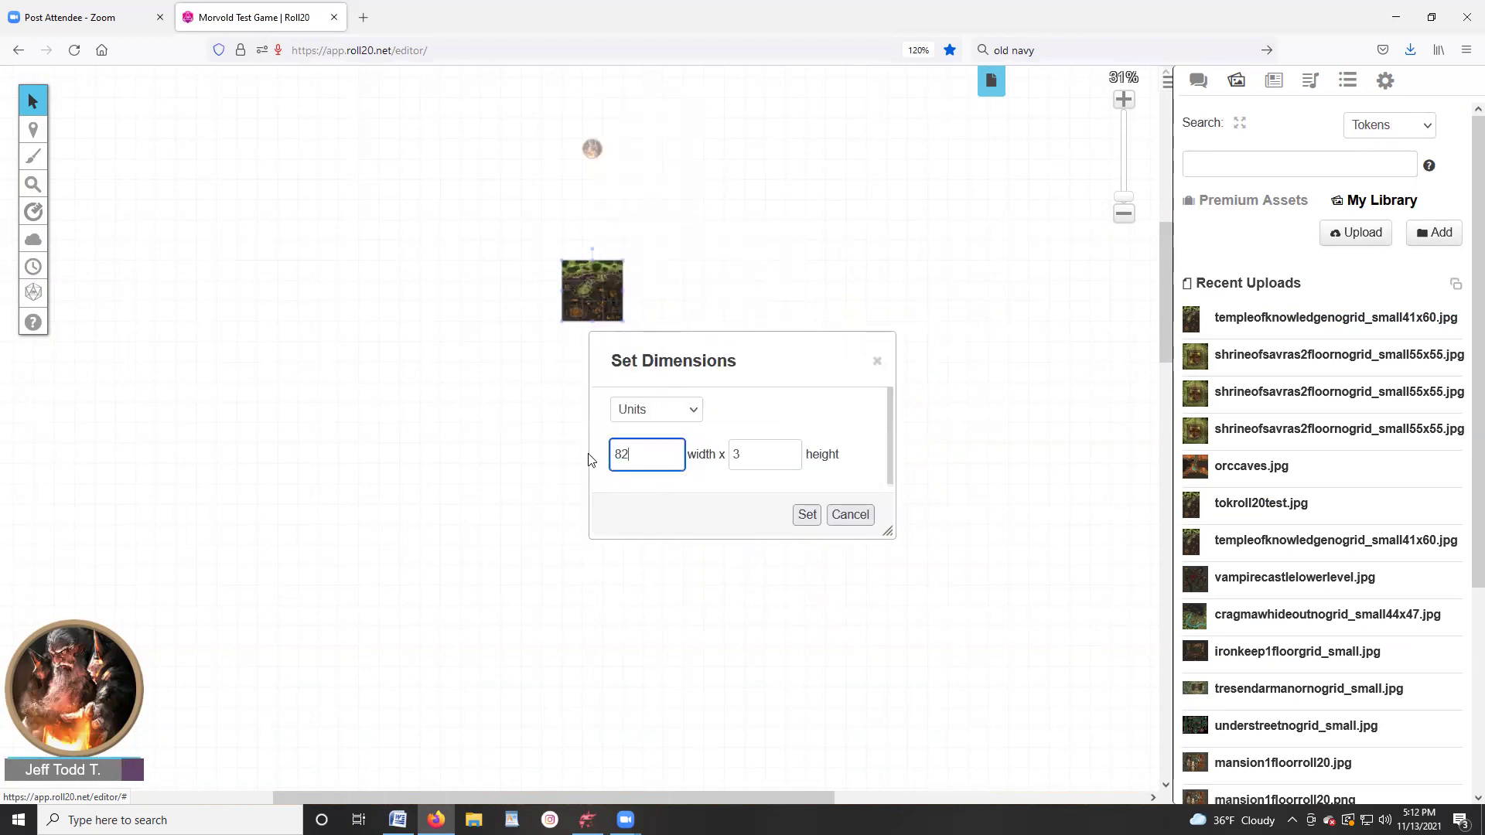
pyautogui.doubleClick(732, 456)
pyautogui.write('1')
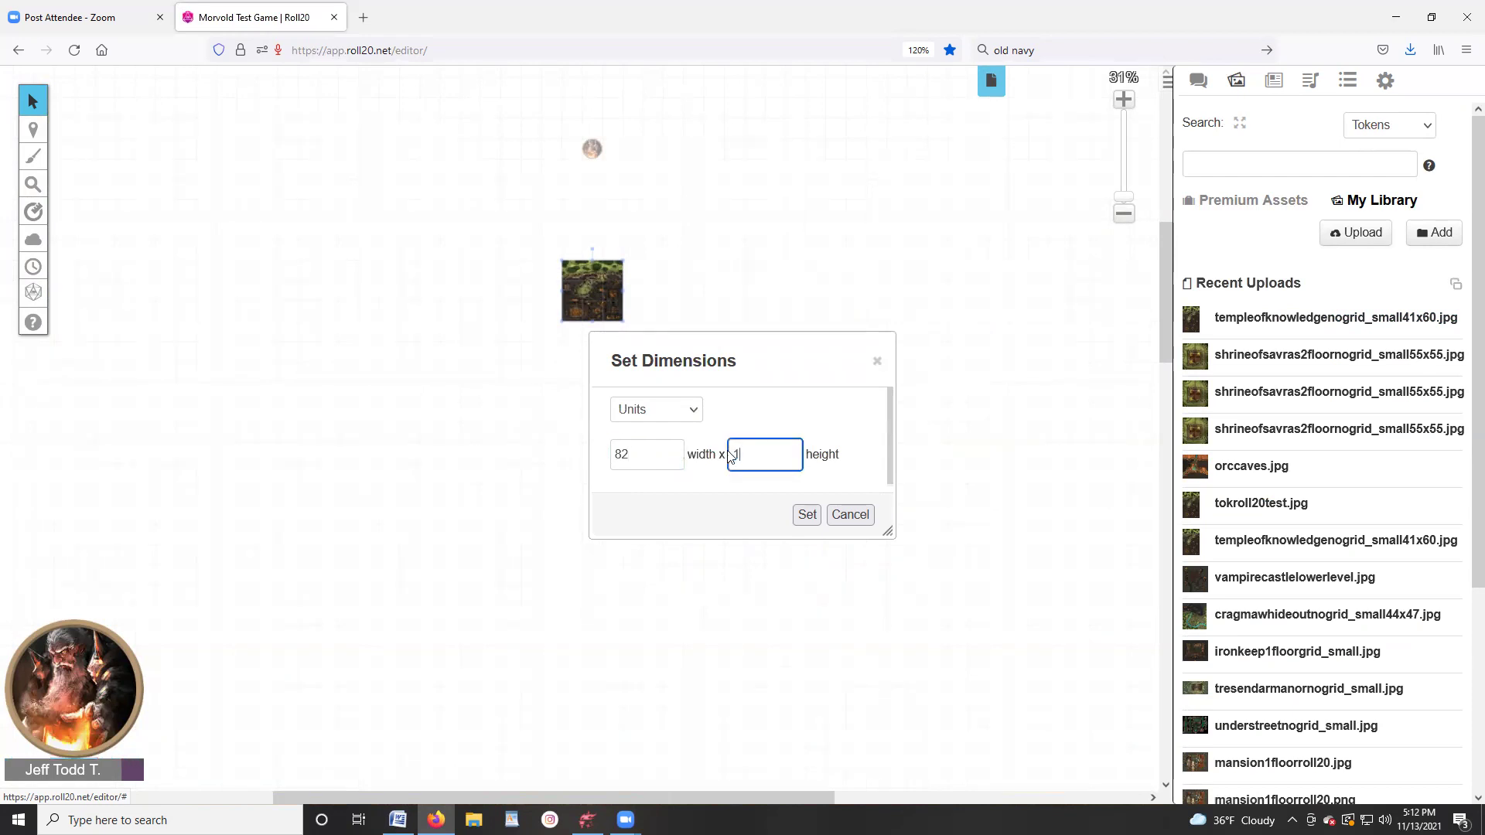
pyautogui.write('20')
pyautogui.click(807, 514)
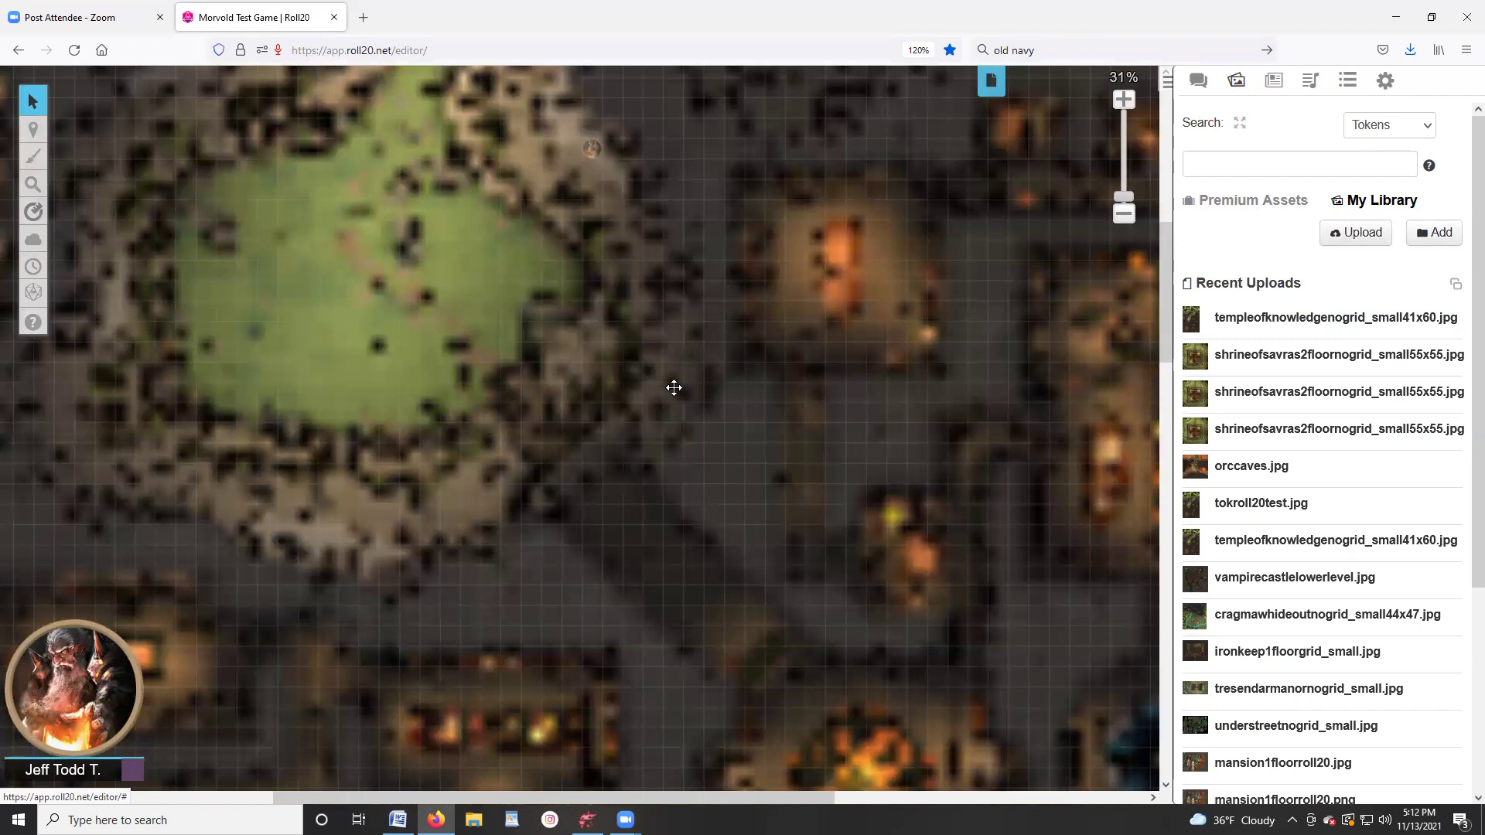
# - Shift the temple map slightly lower on the page and switch to the Objects & Tokens layer
pyautogui.scroll(-5, 670, 384)
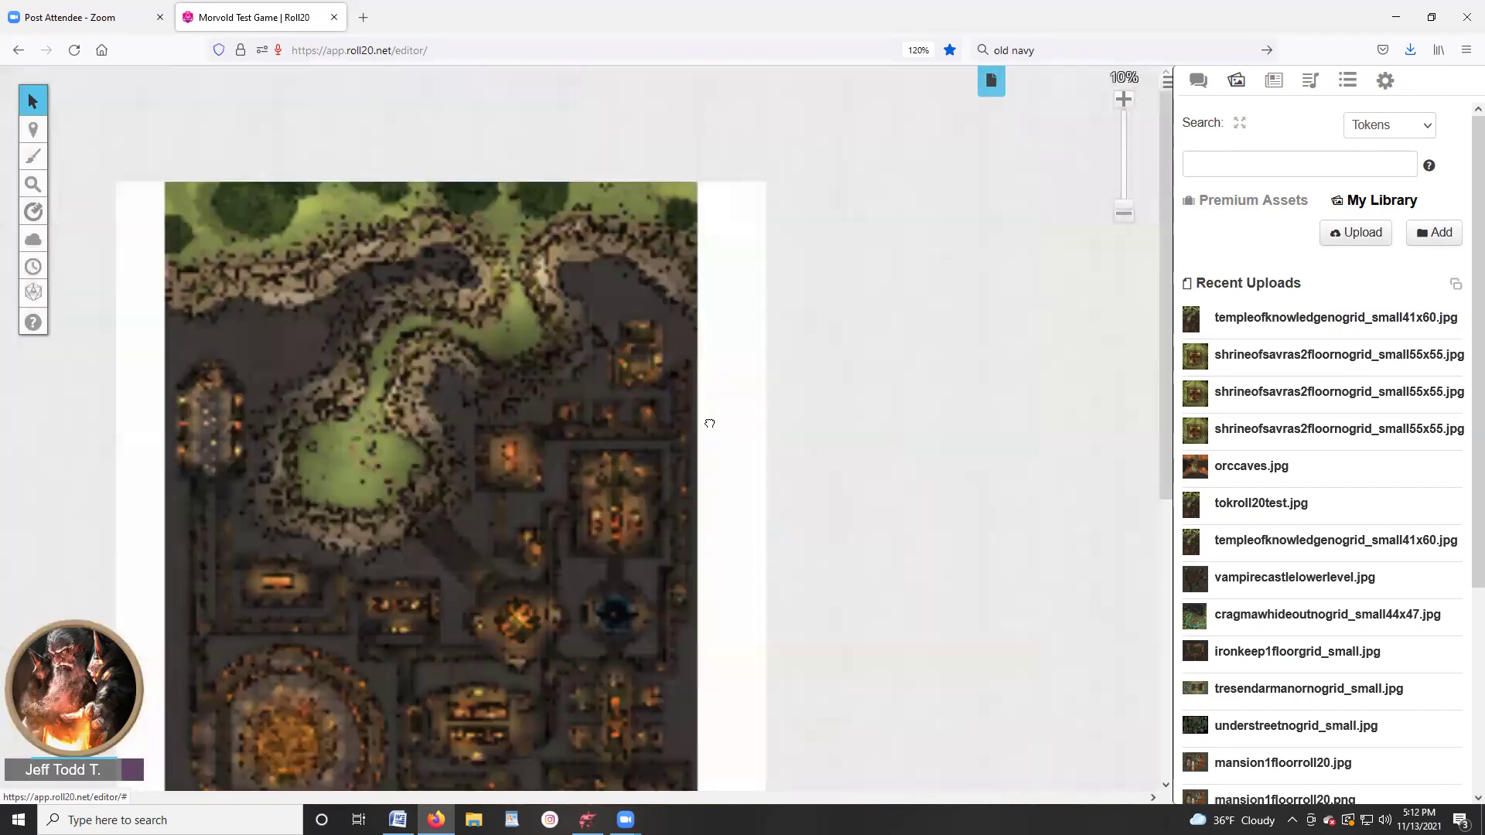
pyautogui.scroll(-3, 712, 410)
pyautogui.moveTo(565, 499); pyautogui.dragTo(573, 573)
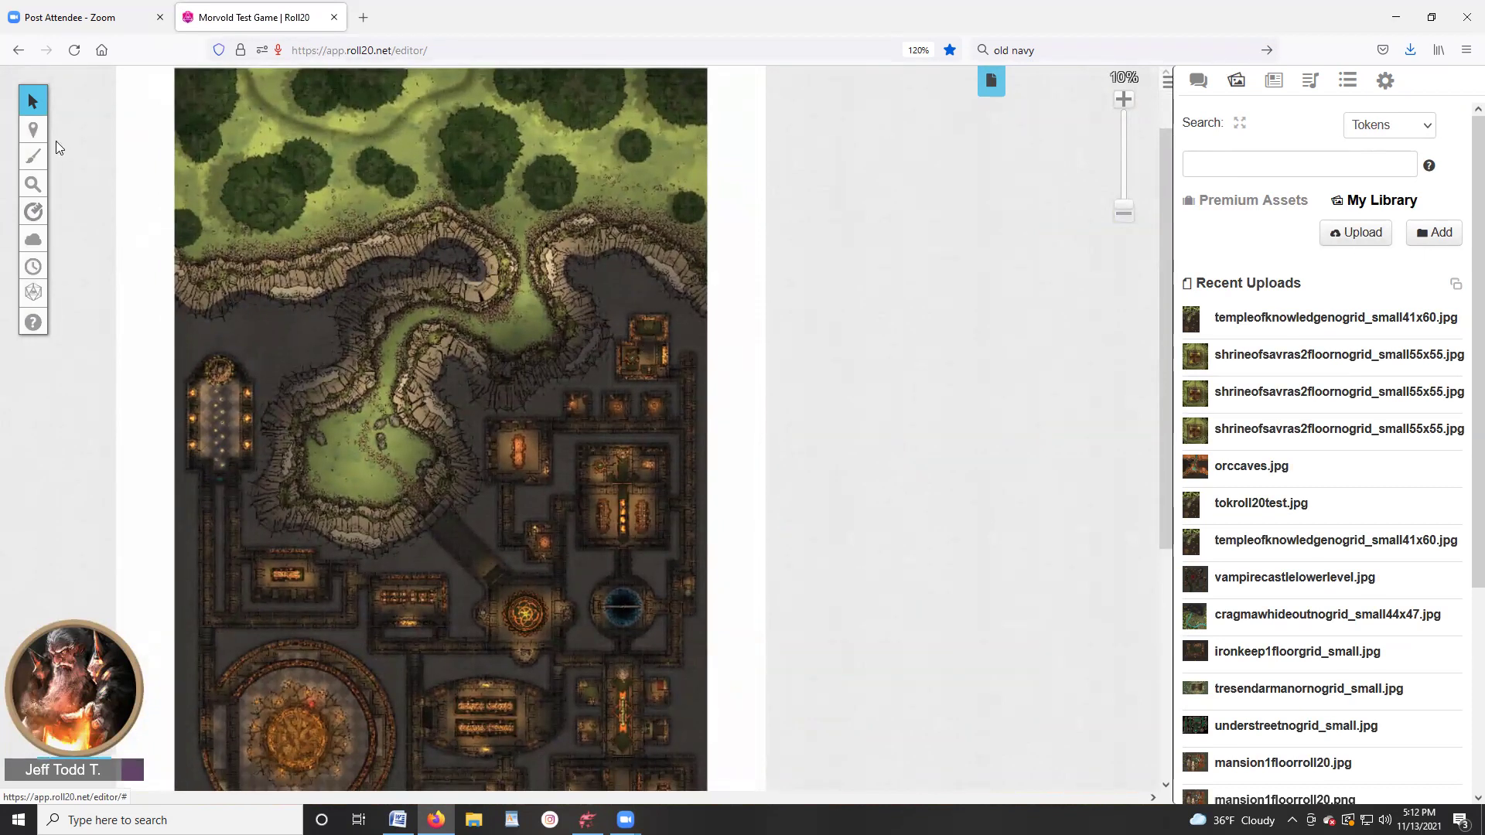
pyautogui.moveTo(34, 130)
pyautogui.click(94, 125)
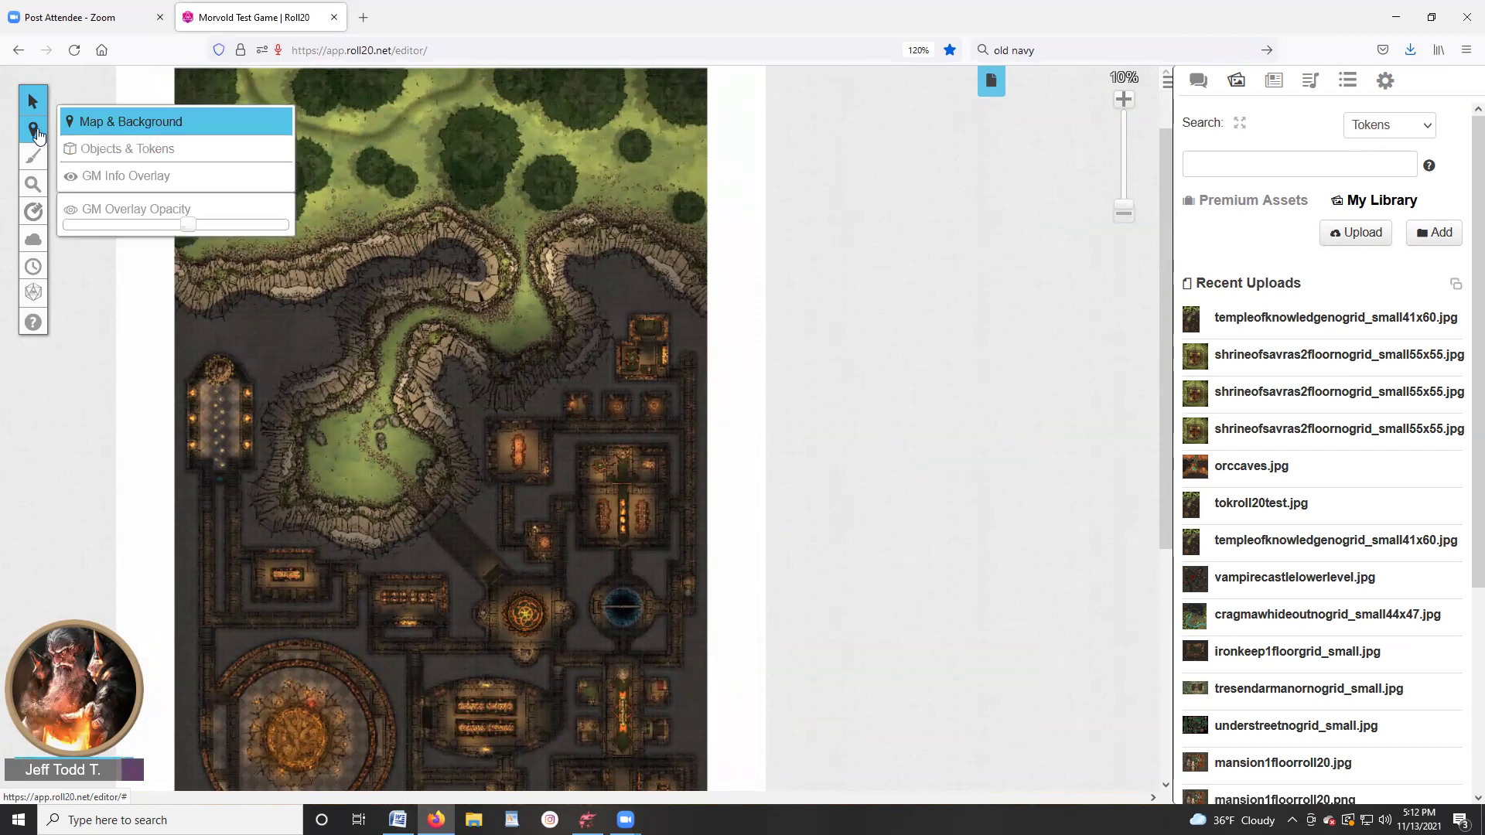
pyautogui.click(90, 147)
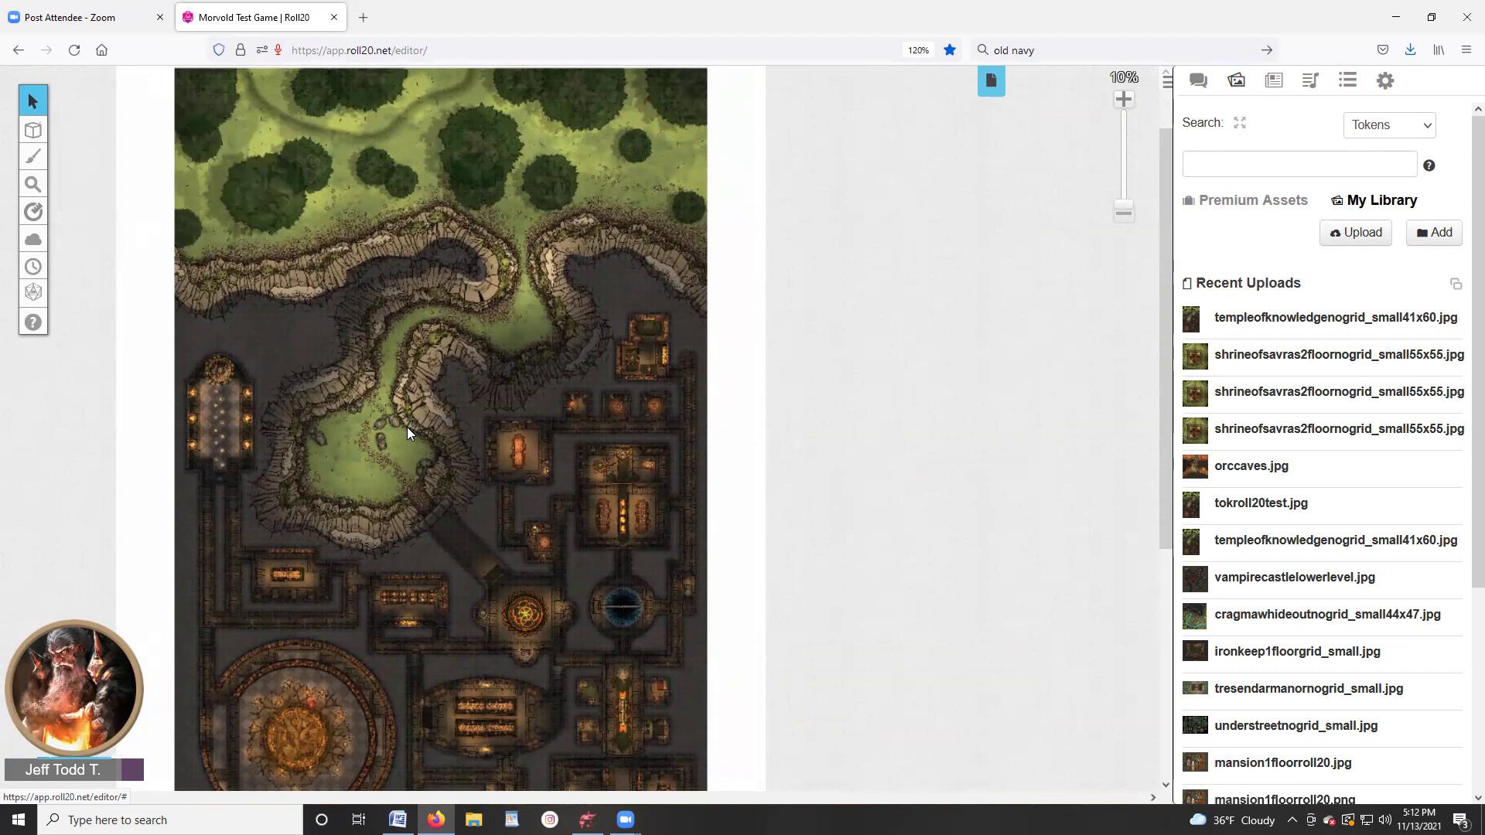
# - Move the character token from the northern cliff through the gap in the rocks into the grassy clearing to the south
pyautogui.scroll(-3, 495, 368)
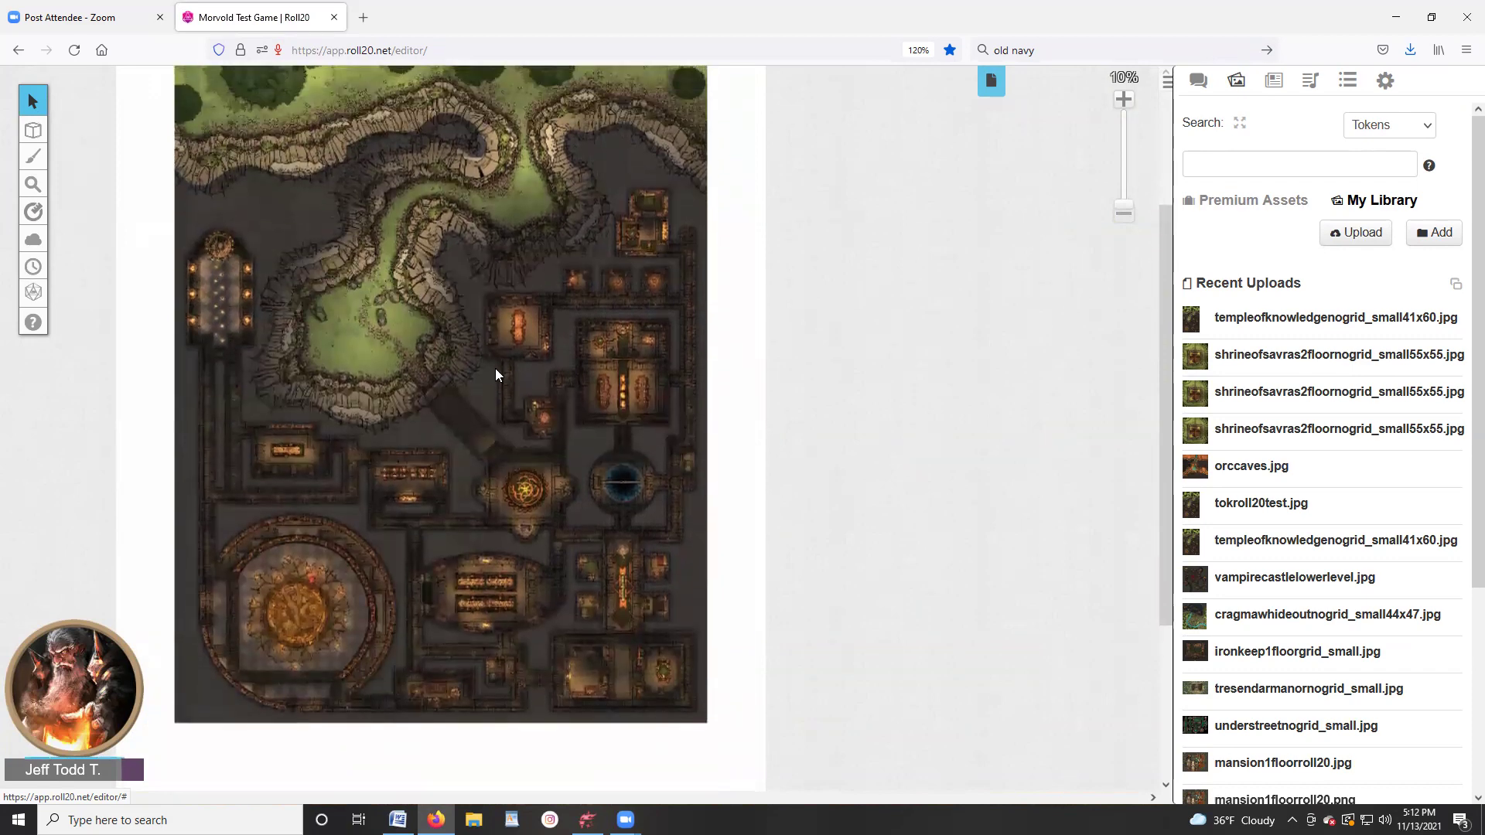
pyautogui.scroll(5, 436, 315)
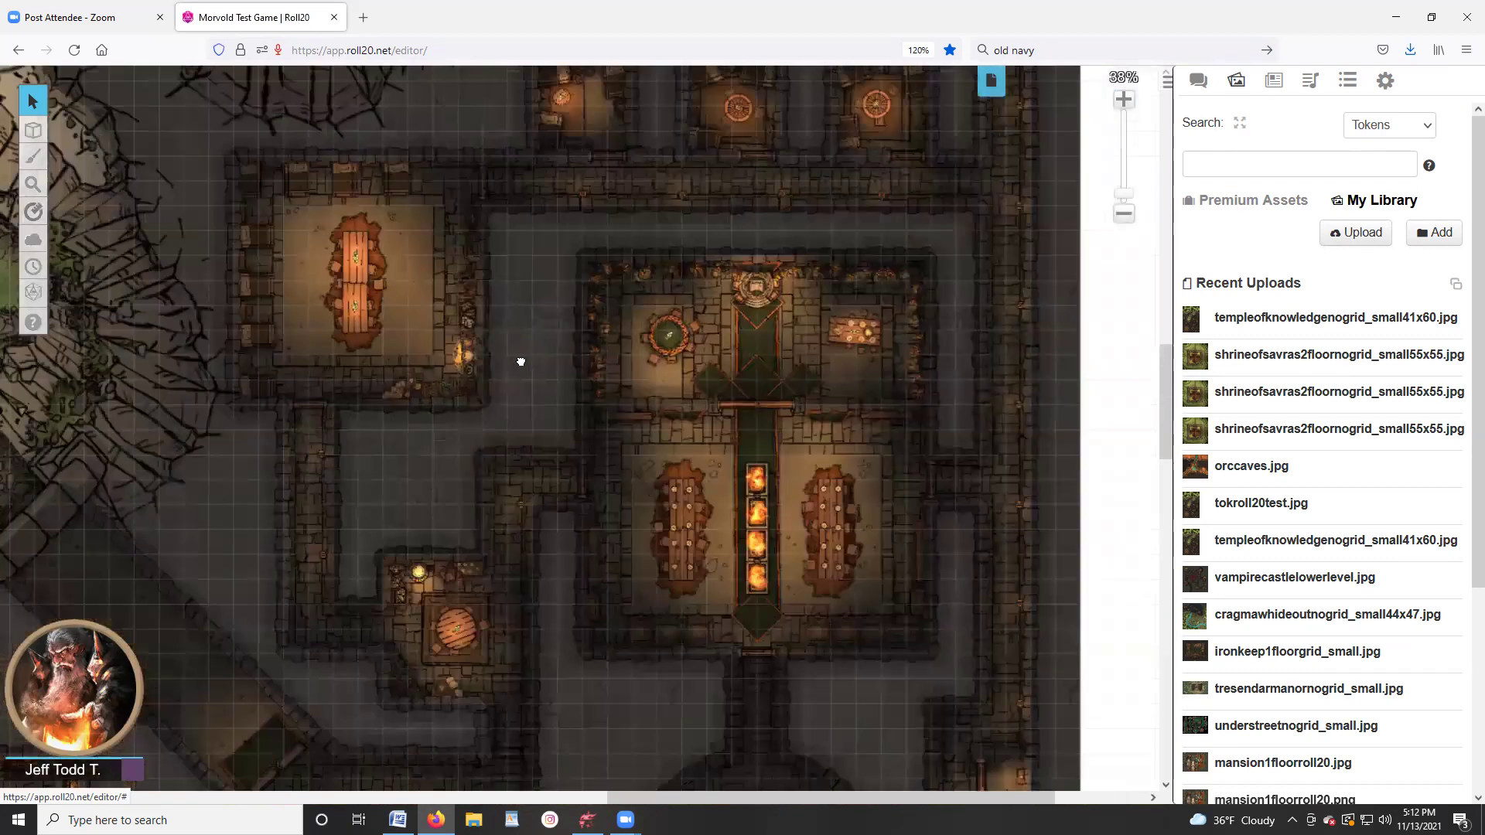
pyautogui.scroll(8, 463, 294)
pyautogui.hscroll(-7, 462, 294)
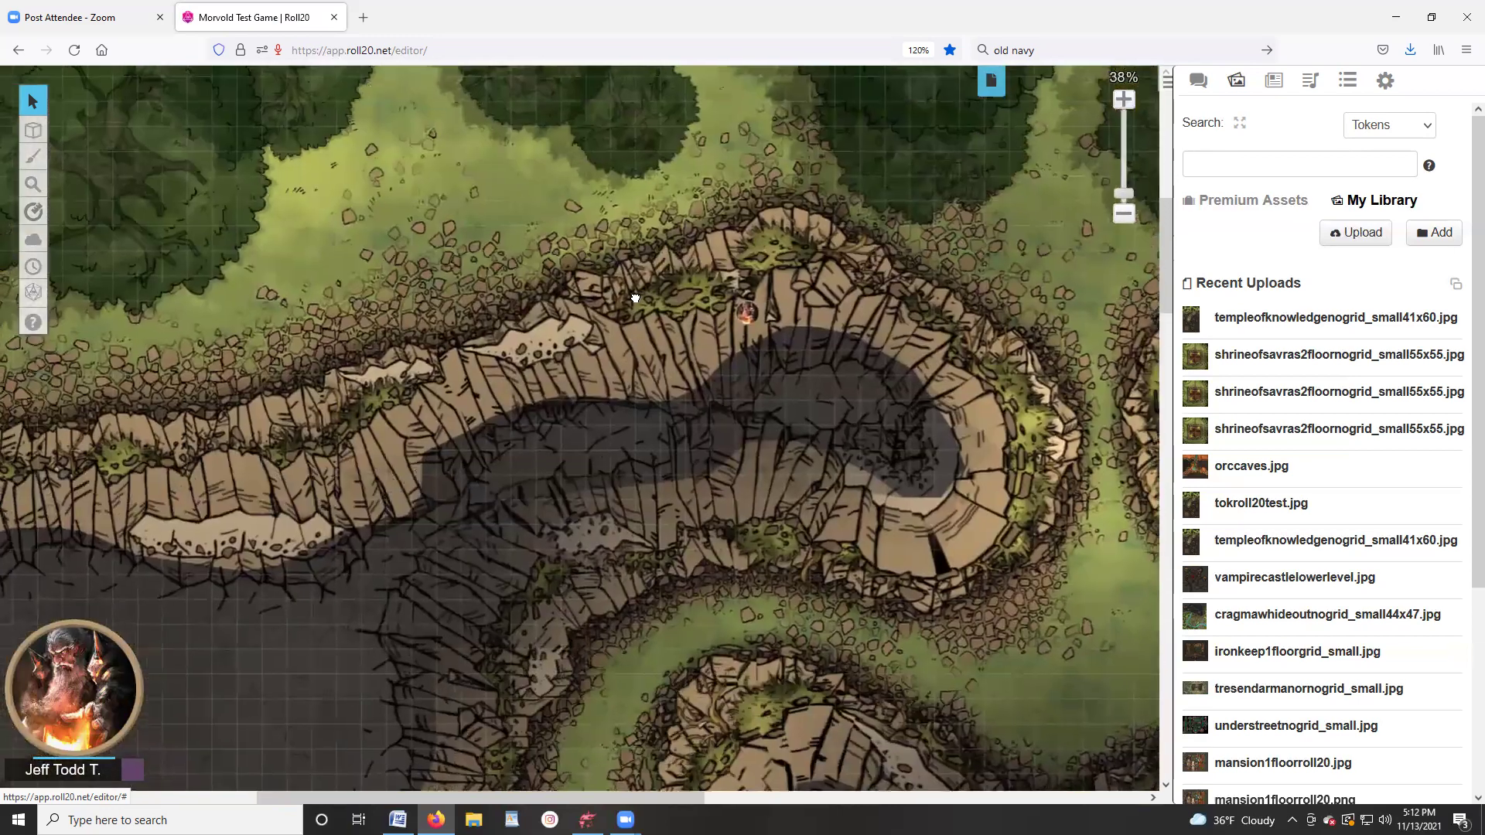
pyautogui.moveTo(737, 306); pyautogui.dragTo(969, 268)
pyautogui.hscroll(4, 969, 269)
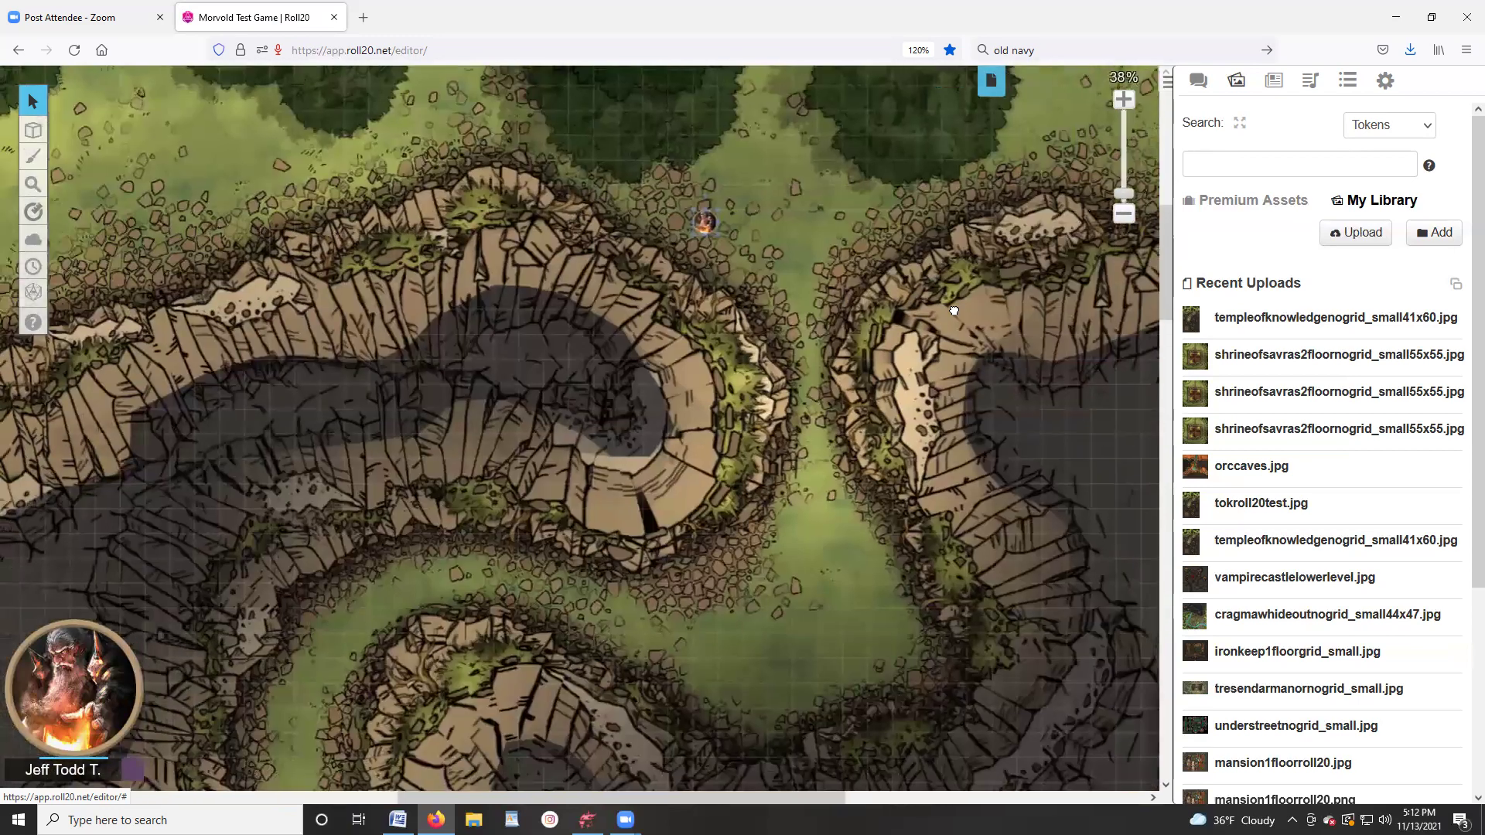
pyautogui.moveTo(713, 216); pyautogui.dragTo(801, 531)
pyautogui.scroll(-4, 802, 326)
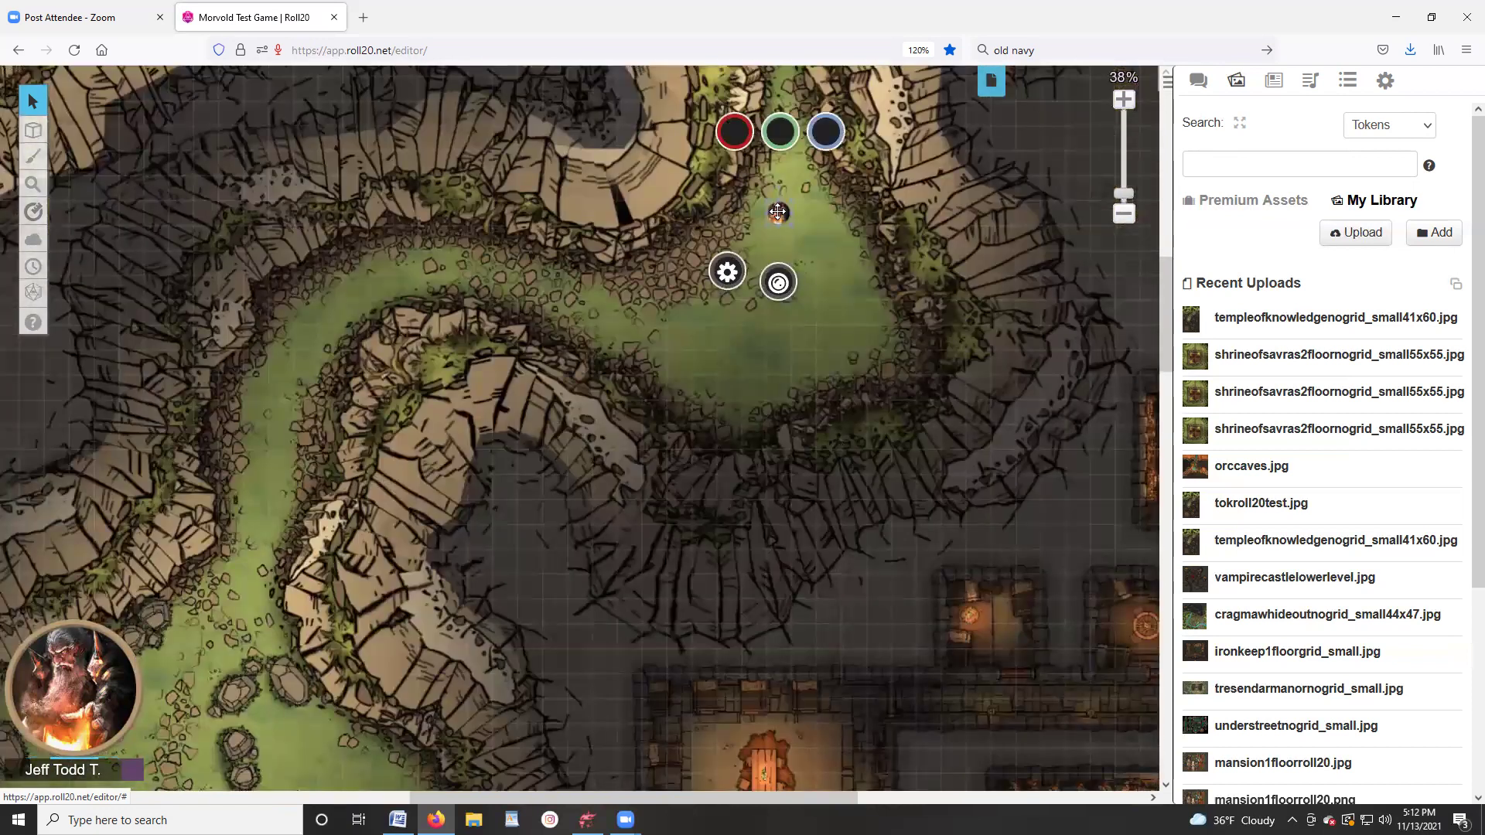
# - Move the character token southwest into the large boulder-strewn clearing and on to the start of the cobbled path at its southeastern edge
pyautogui.moveTo(778, 211); pyautogui.dragTo(512, 495)
pyautogui.scroll(-3, 615, 422)
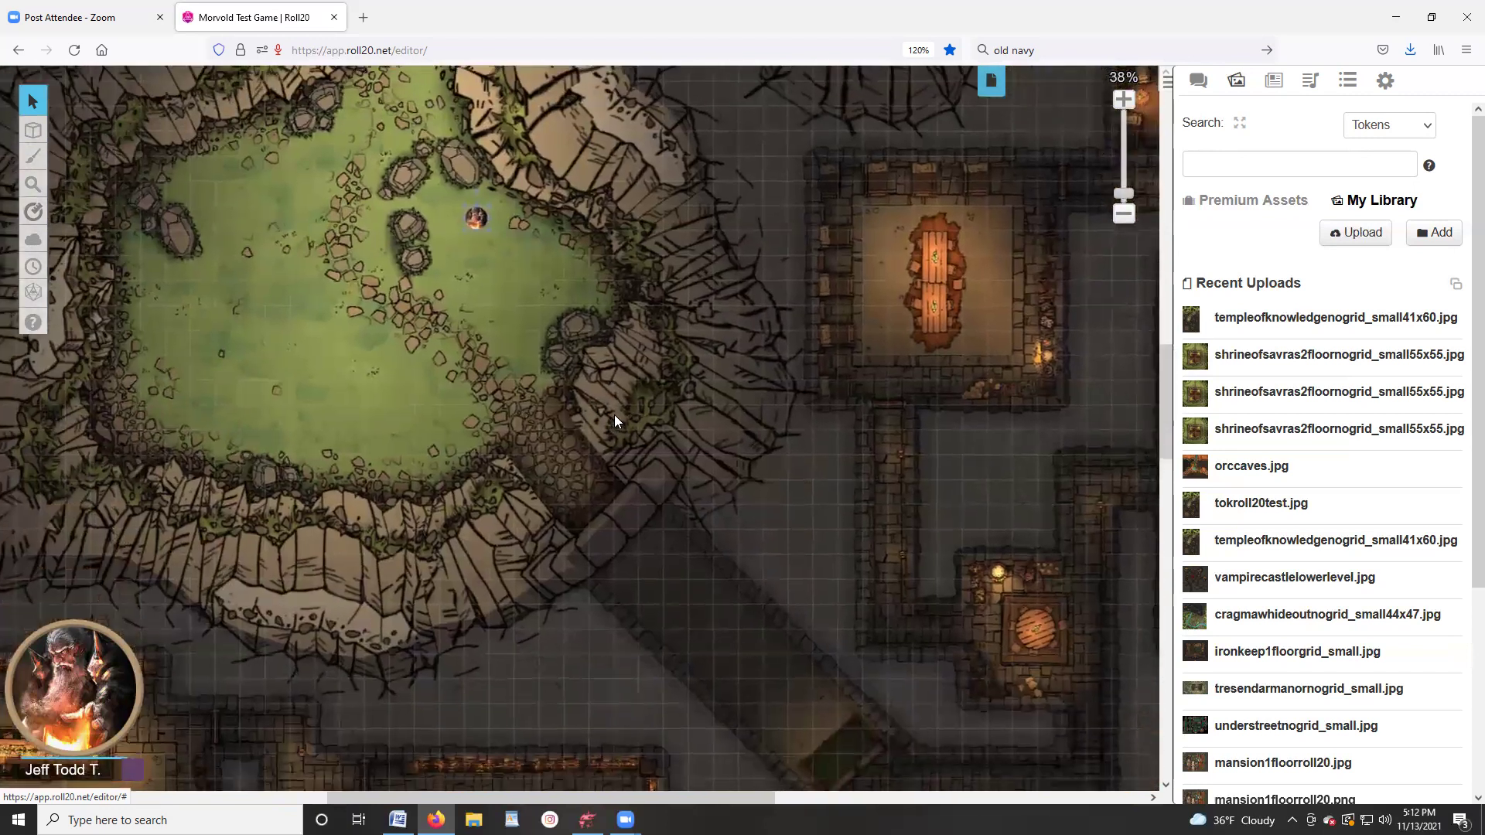
pyautogui.moveTo(476, 218); pyautogui.dragTo(502, 418)
pyautogui.scroll(-1, 603, 393)
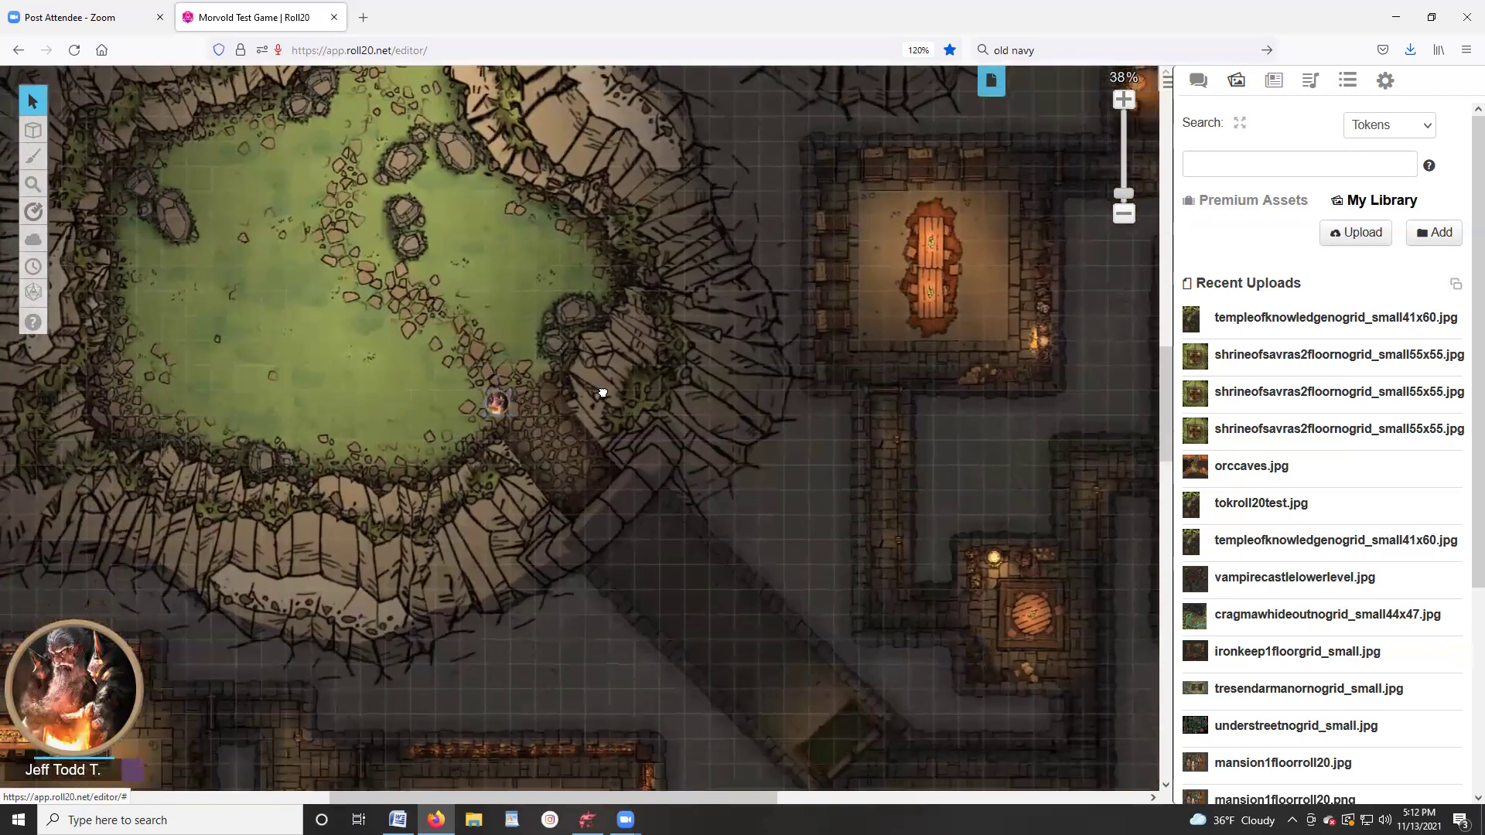
# - Move the character token along the cobbled path and past the stone wall into the dark diagonal passage leading to the temple
pyautogui.scroll(-3, 604, 393)
pyautogui.moveTo(478, 259); pyautogui.dragTo(554, 332)
pyautogui.scroll(-1, 656, 358)
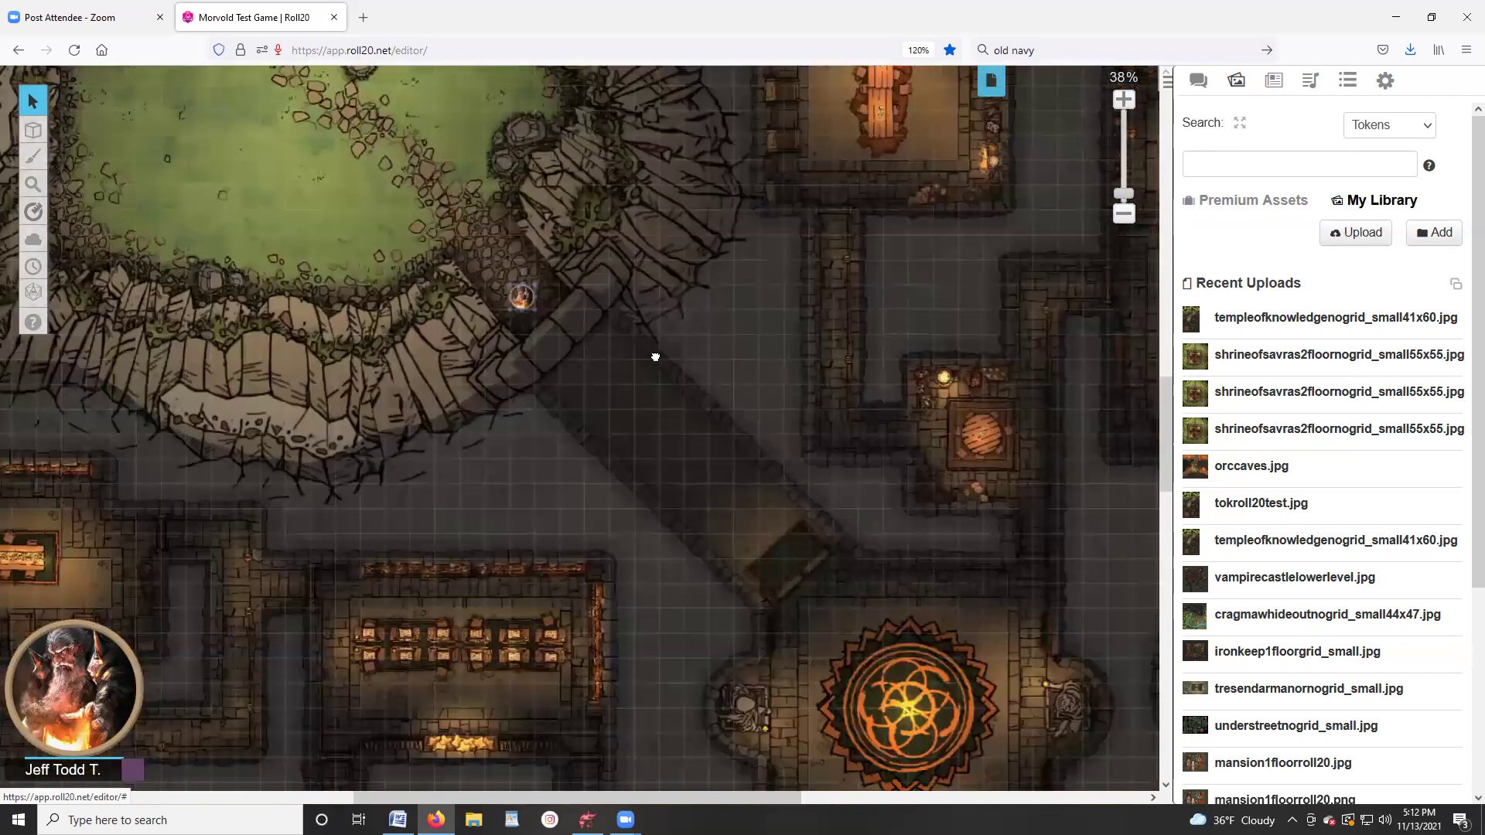
pyautogui.scroll(-1, 656, 357)
pyautogui.click(491, 214)
pyautogui.moveTo(491, 214); pyautogui.dragTo(616, 335)
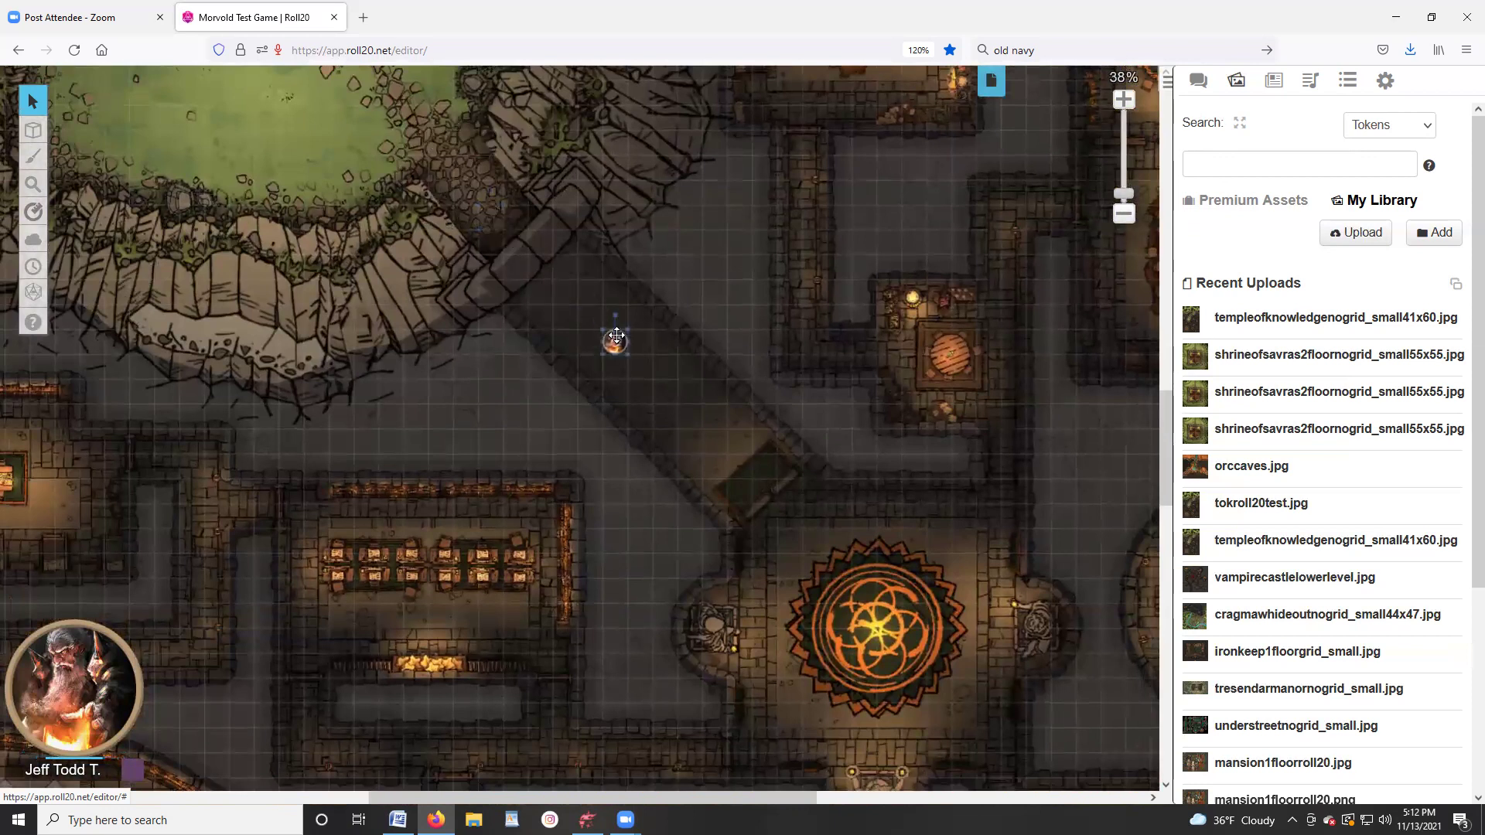
# - Examine the whole temple map at 10% zoom and preview the templeofknowledgenogrid_small41x60.jpg upload in the library
pyautogui.scroll(-3, 758, 333)
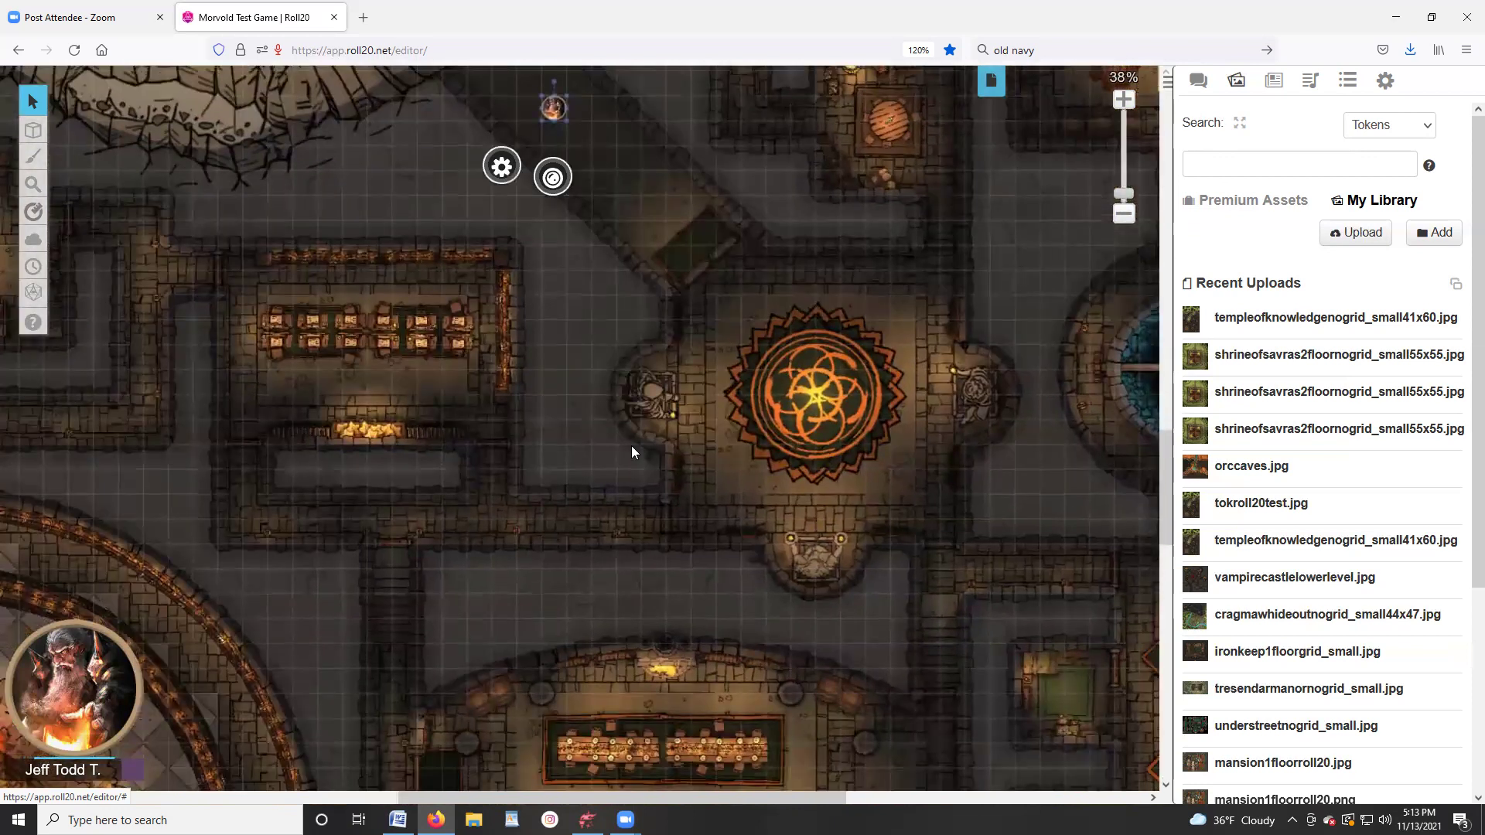
pyautogui.scroll(-5, 744, 383)
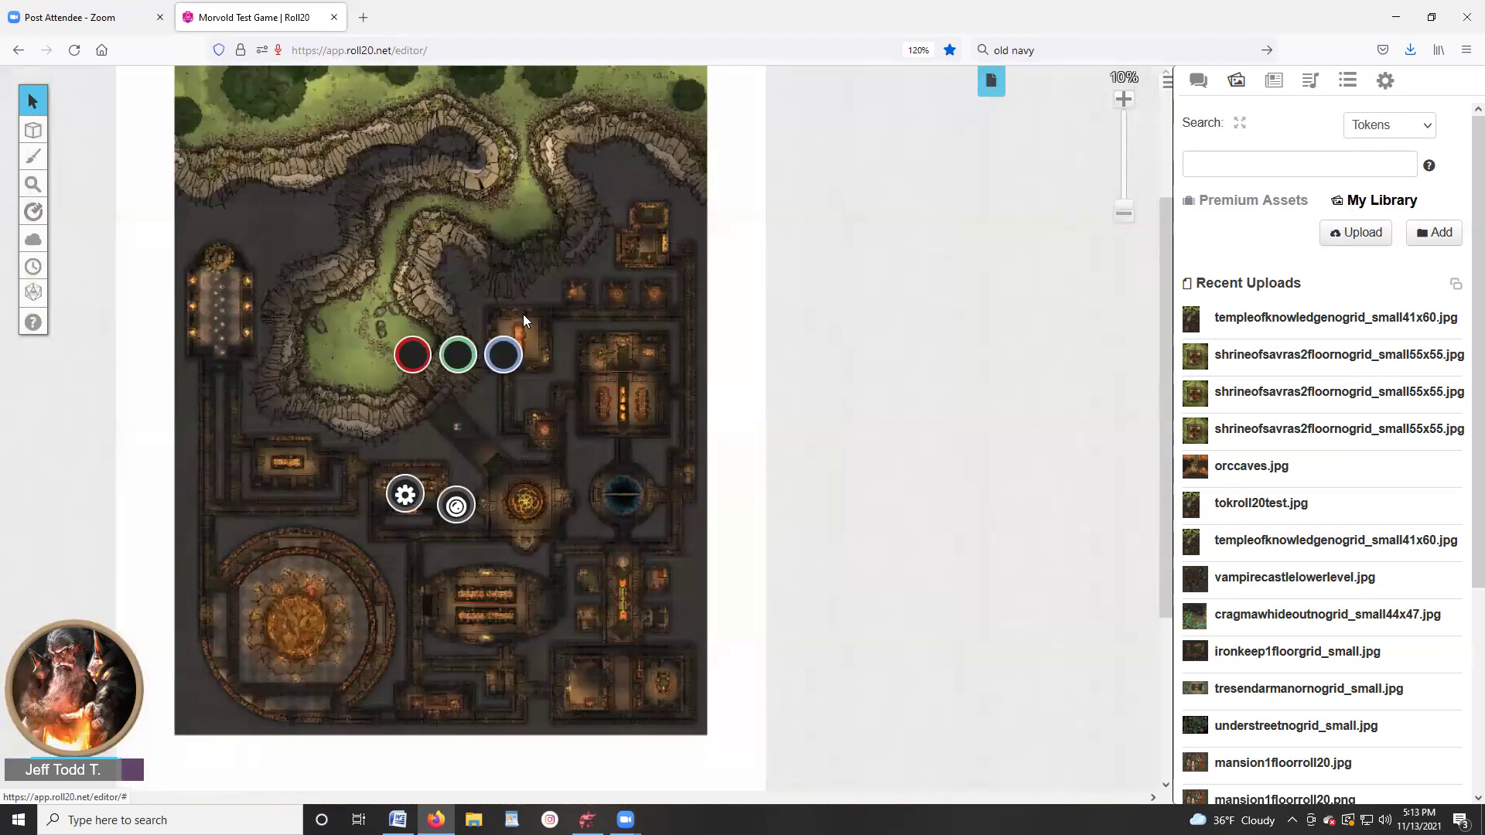
pyautogui.moveTo(1342, 323)
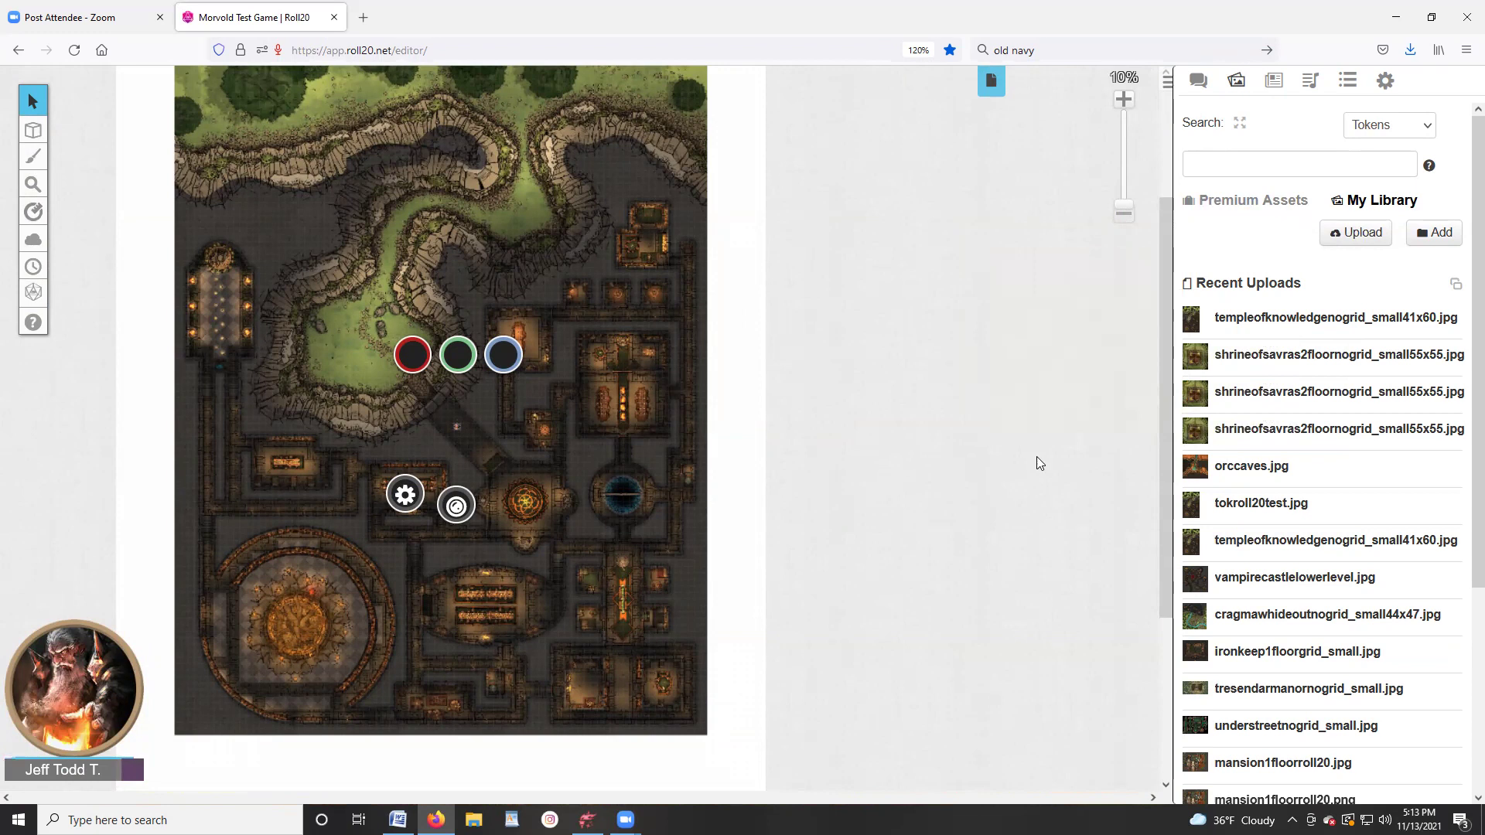
pyautogui.moveTo(1396, 328)
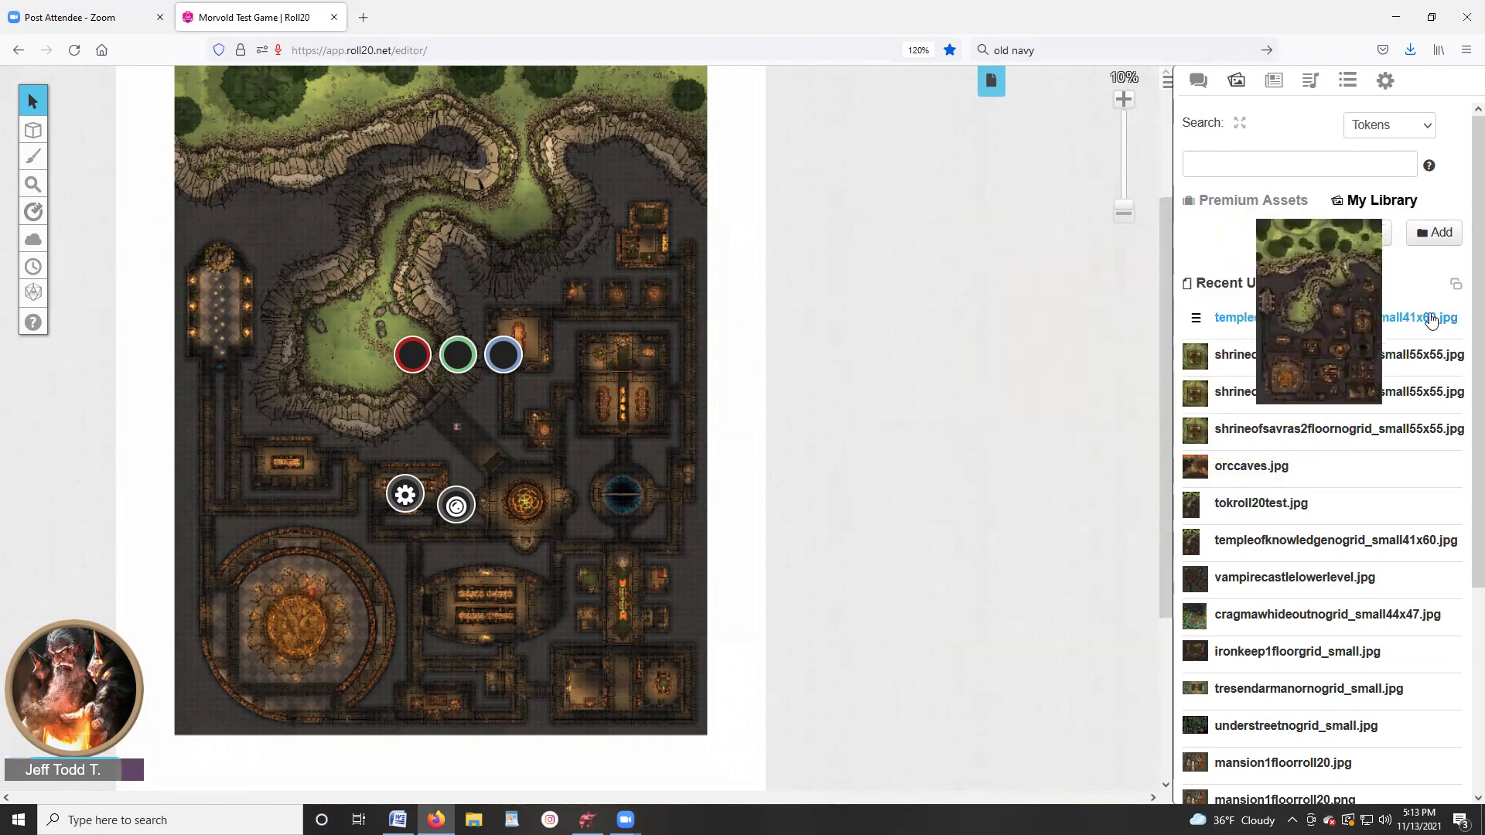